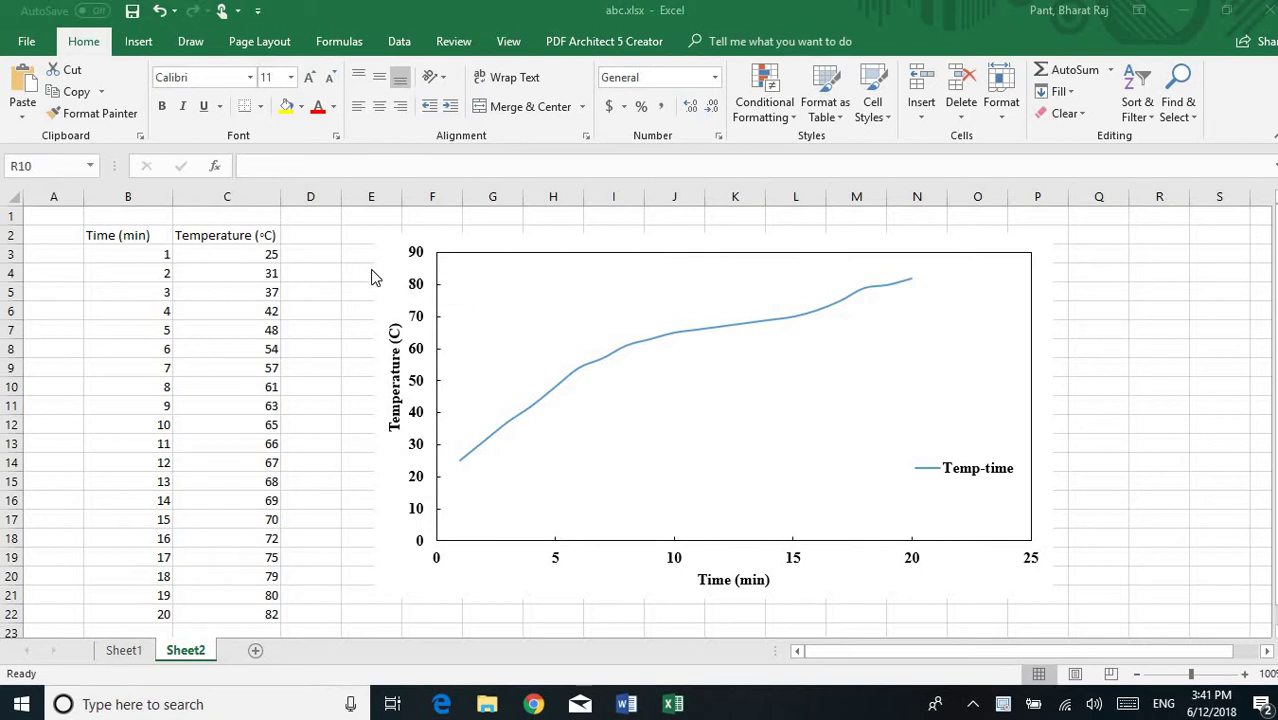
# Delete the existing temperature-time chart from Sheet2
pyautogui.click(392, 268)
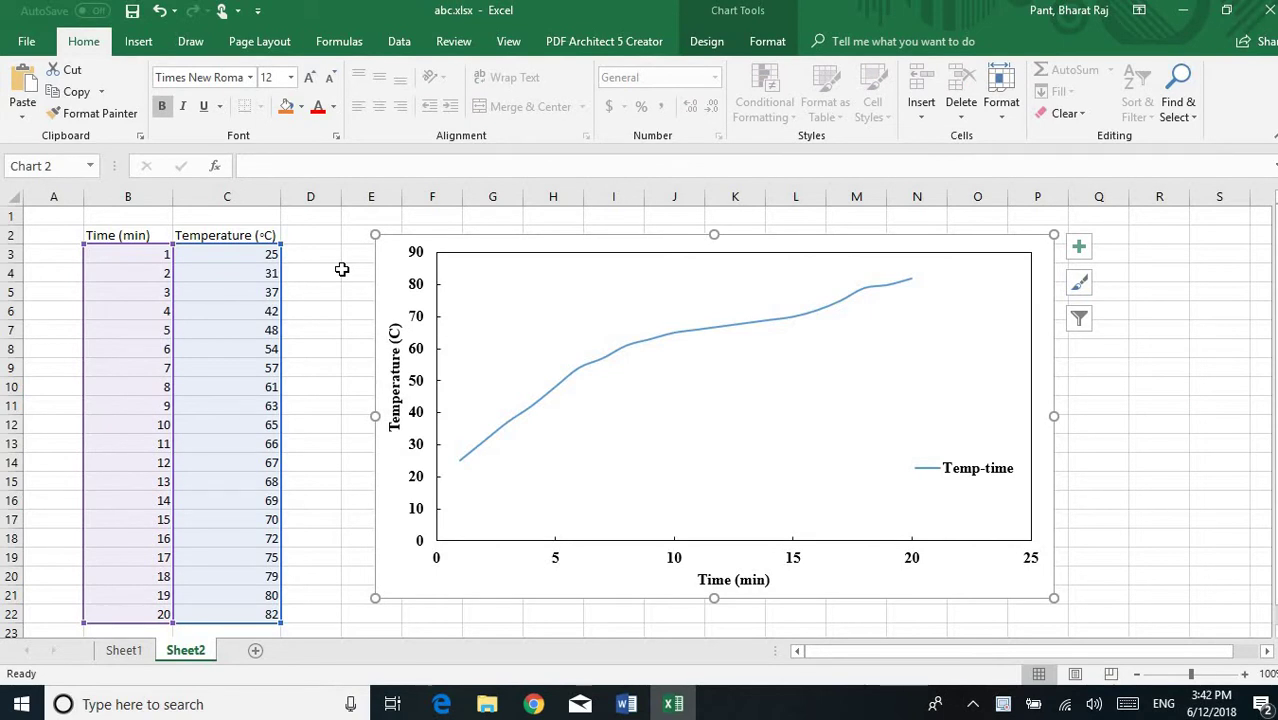
pyautogui.press('Delete')
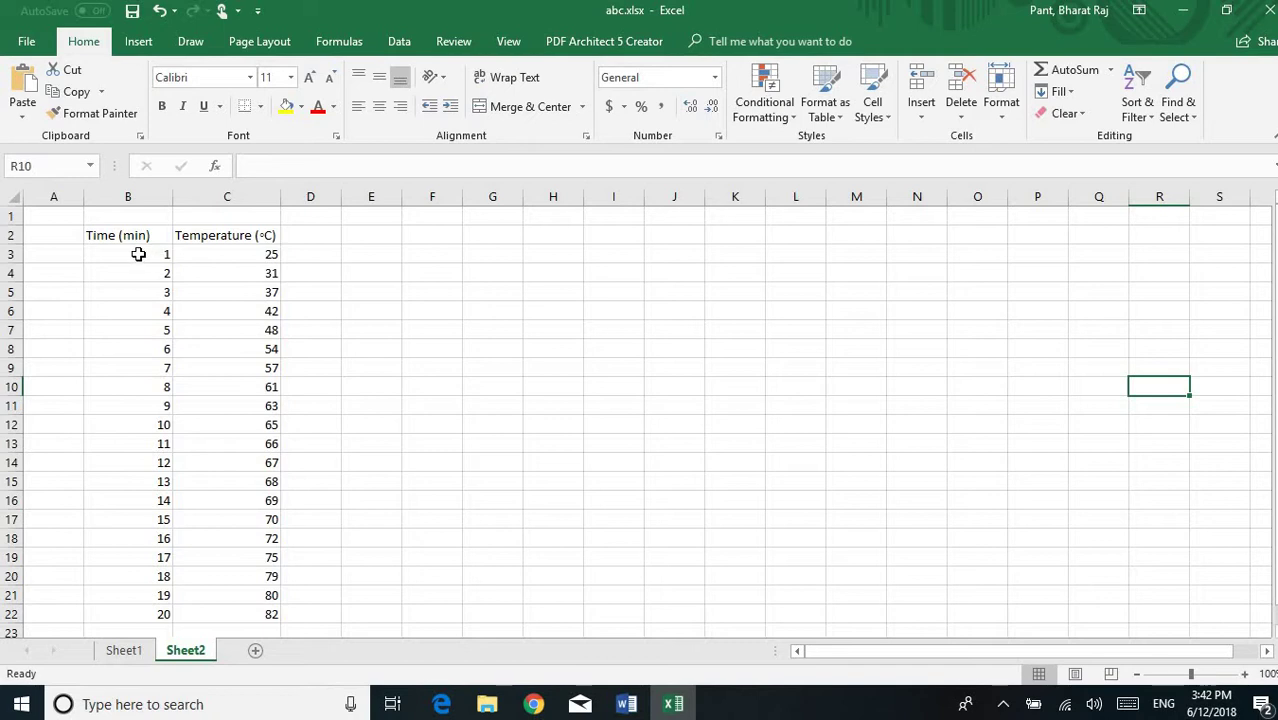
# Insert a Scatter with Smooth Lines chart from the time and temperature values in B3:C22
pyautogui.moveTo(130, 254); pyautogui.dragTo(248, 620)
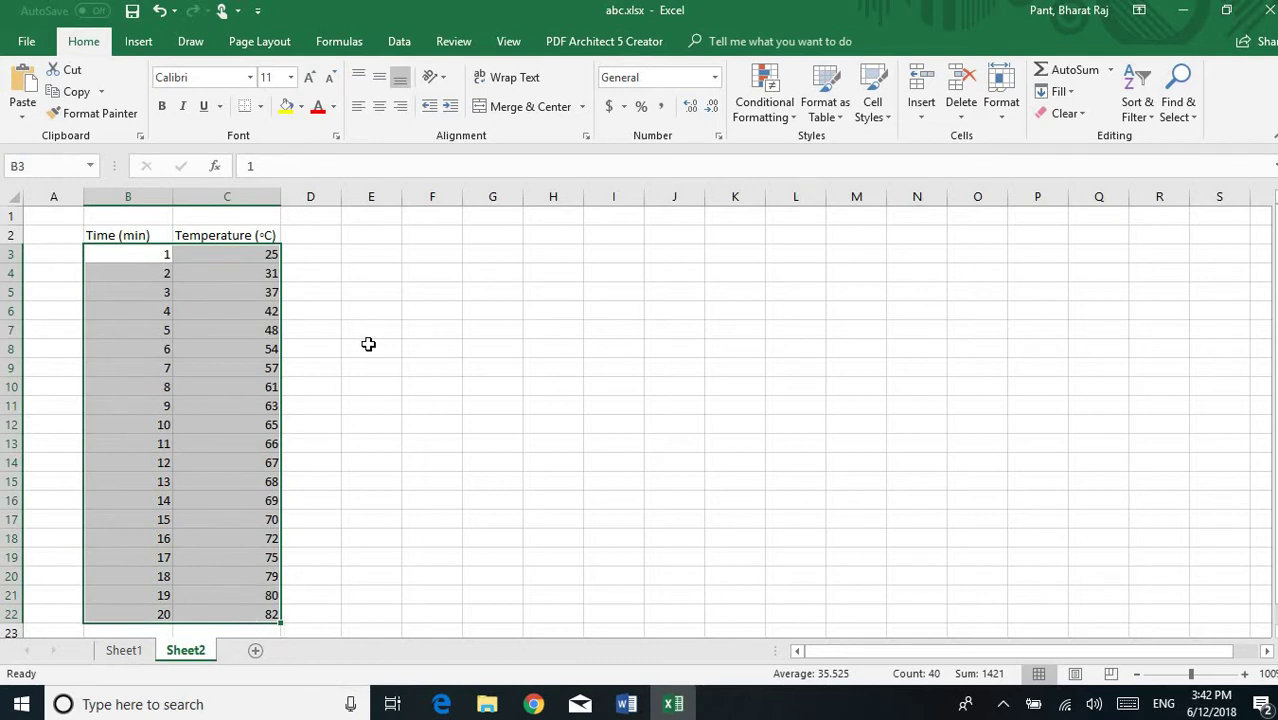
pyautogui.click(139, 44)
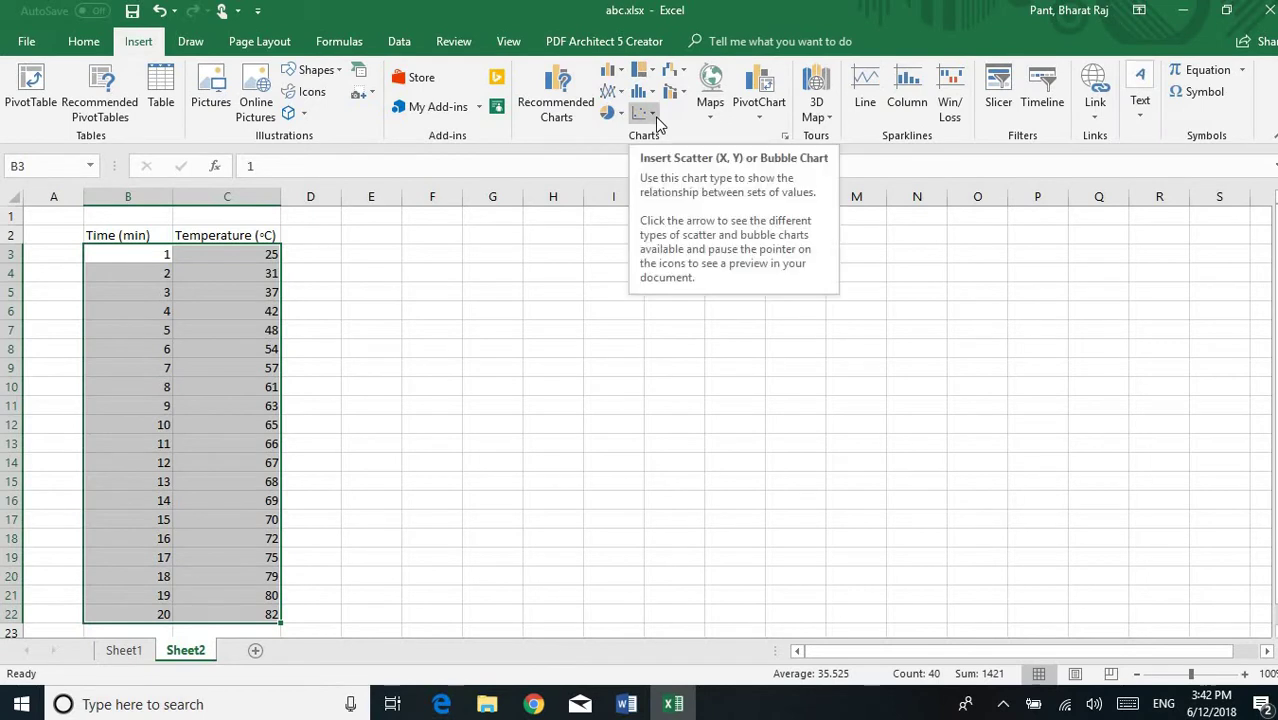
pyautogui.click(655, 116)
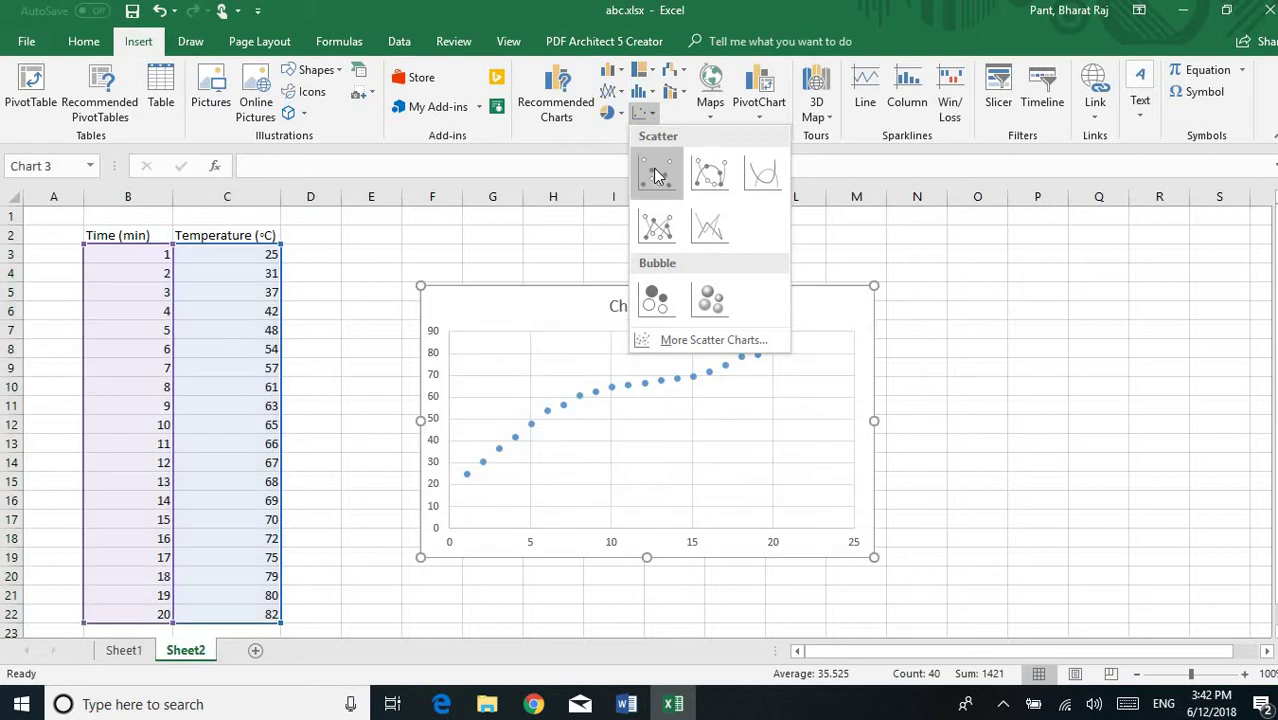
pyautogui.click(758, 174)
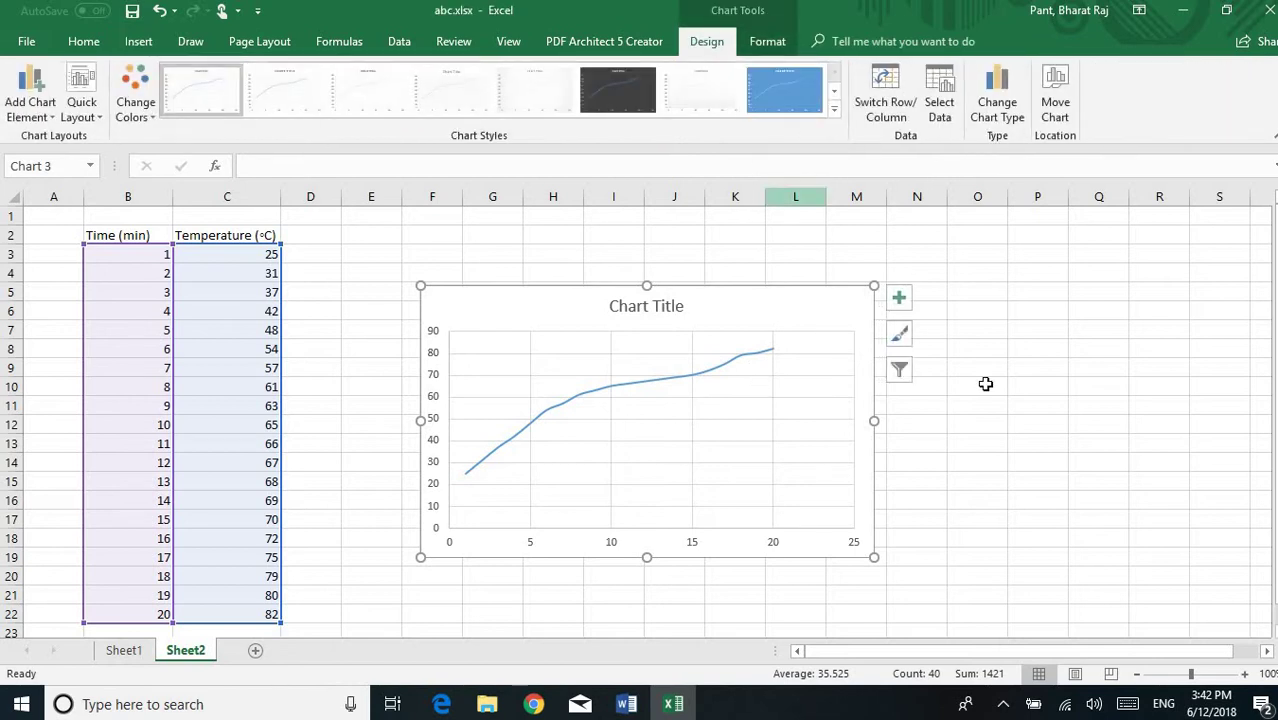
pyautogui.click(1040, 409)
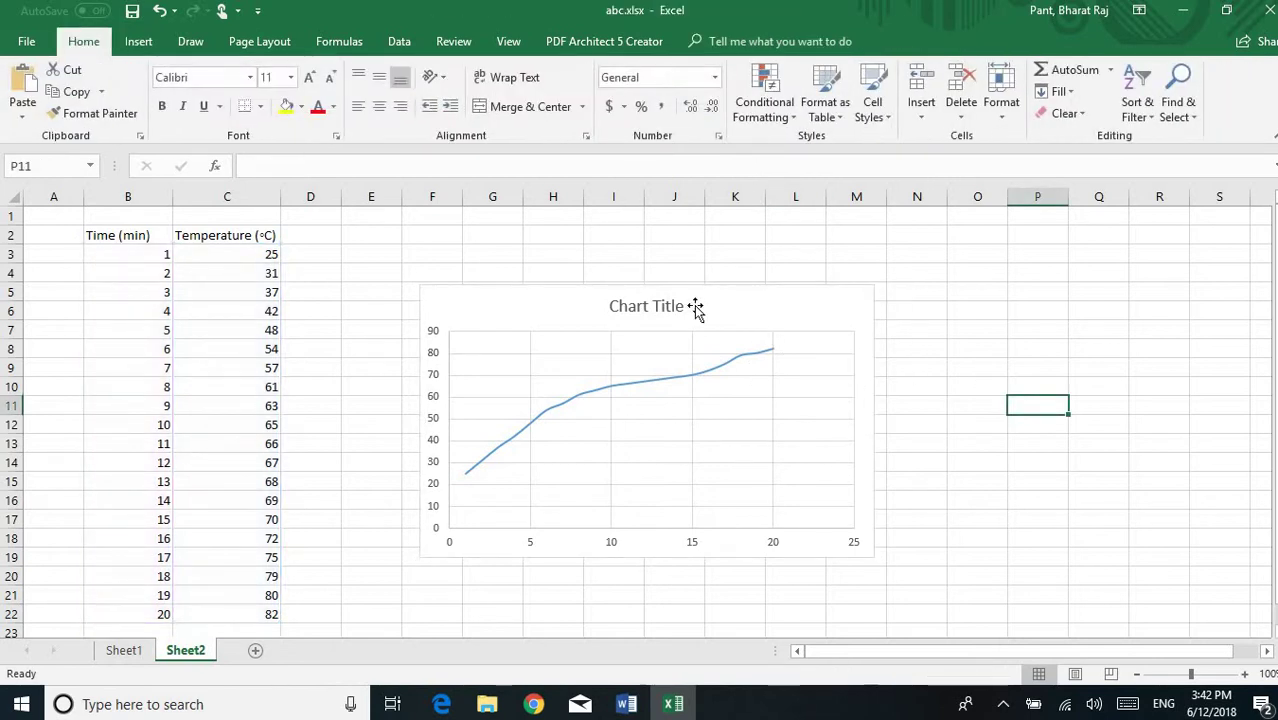
# Delete the title from the new scatter chart
pyautogui.click(652, 306)
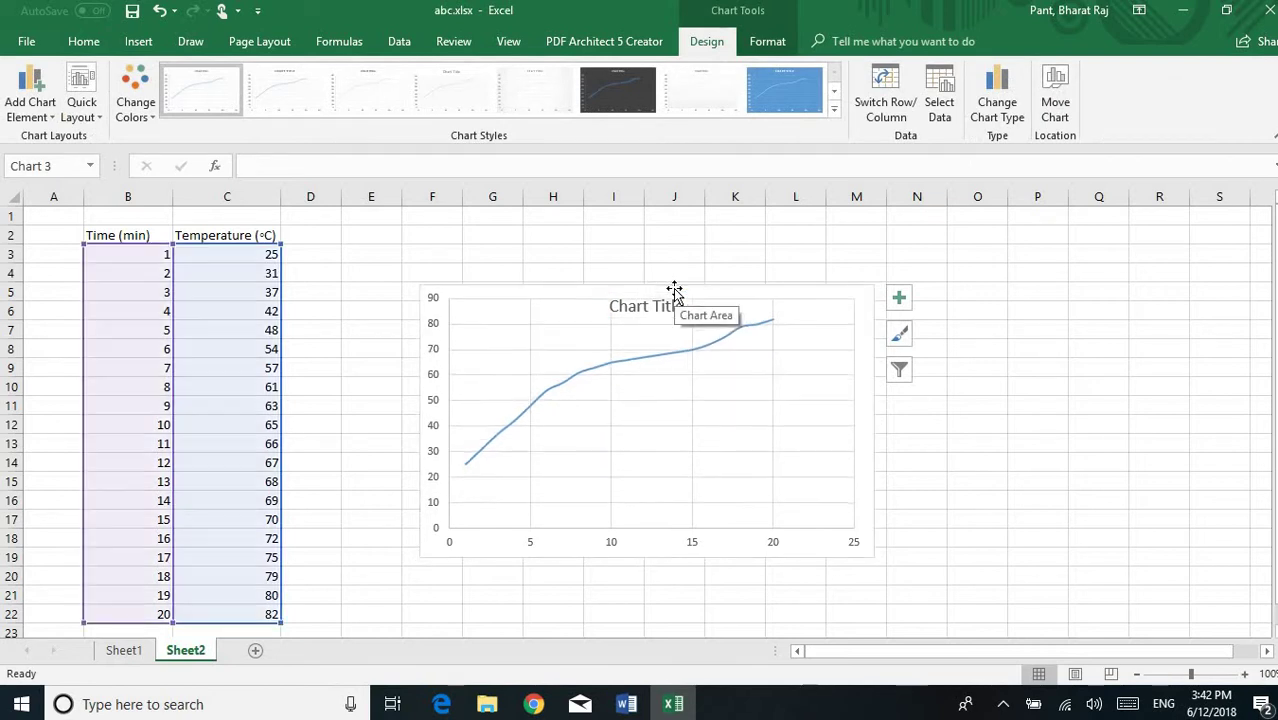
pyautogui.press('Delete')
pyautogui.click(990, 409)
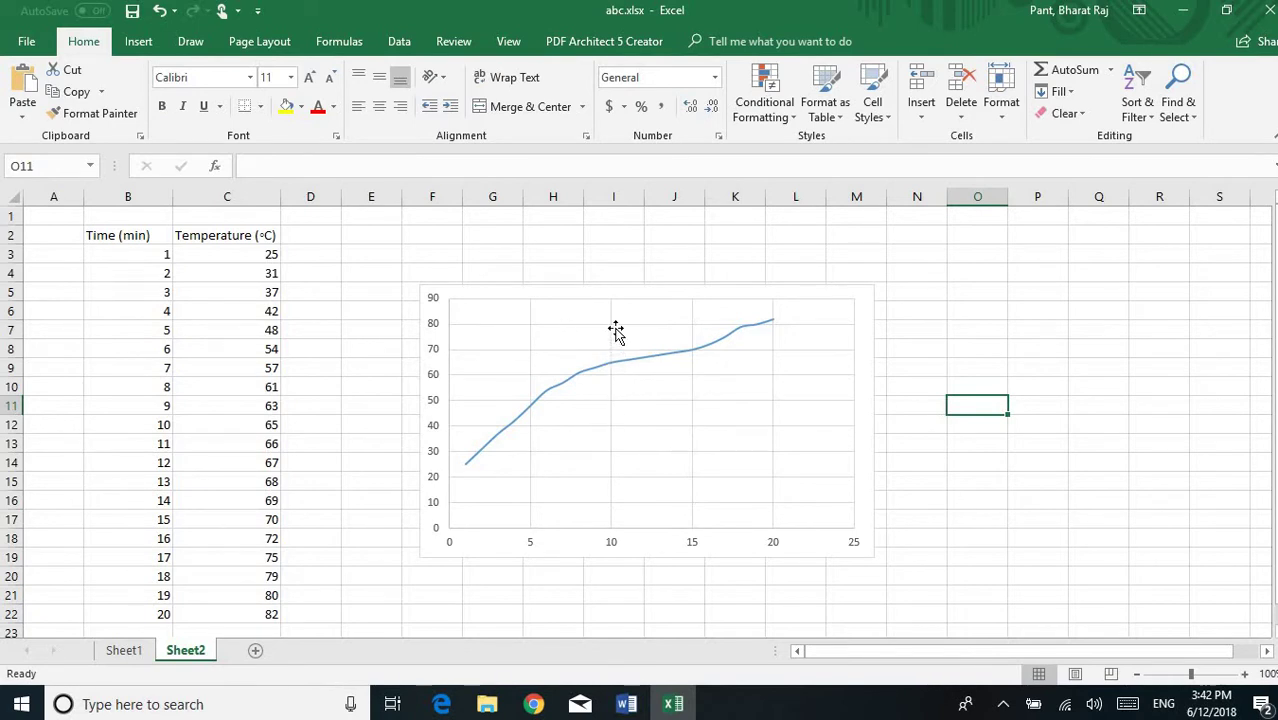
# Try deleting the chart's horizontal and vertical gridlines individually, and undo both deletions
pyautogui.click(520, 330)
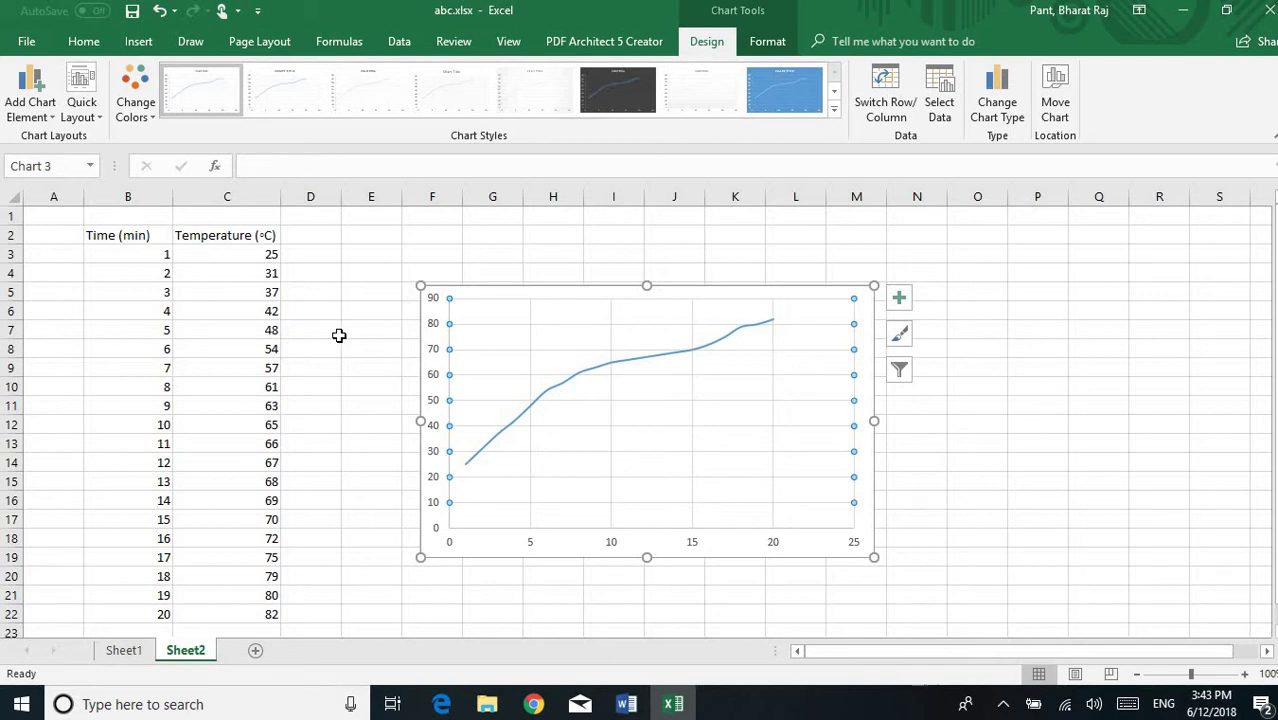
pyautogui.press('Escape')
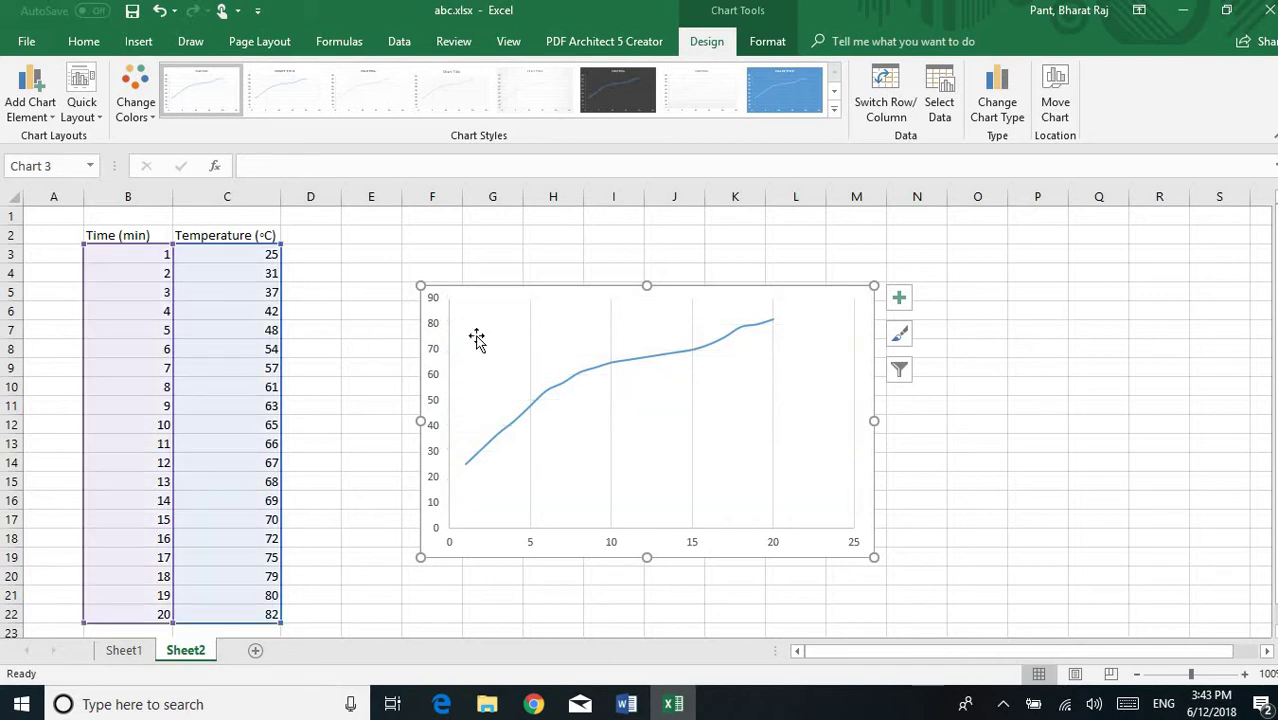
pyautogui.click(530, 345)
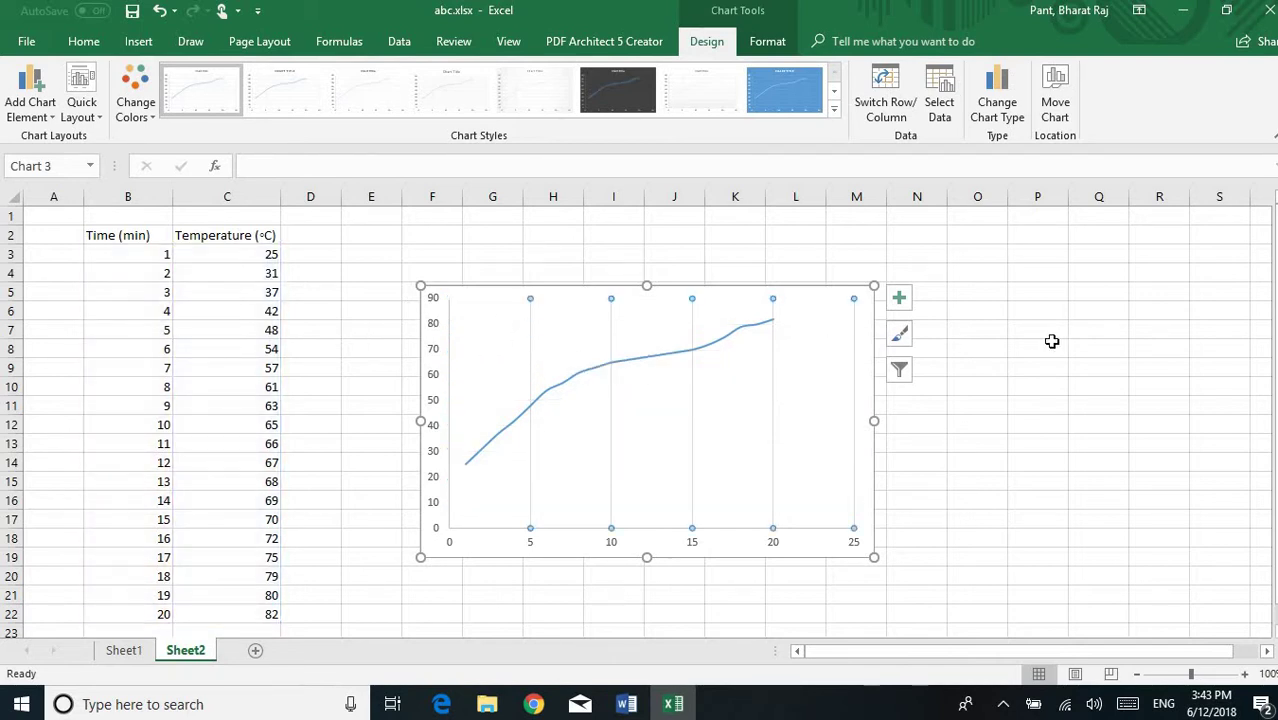
pyautogui.press('Delete')
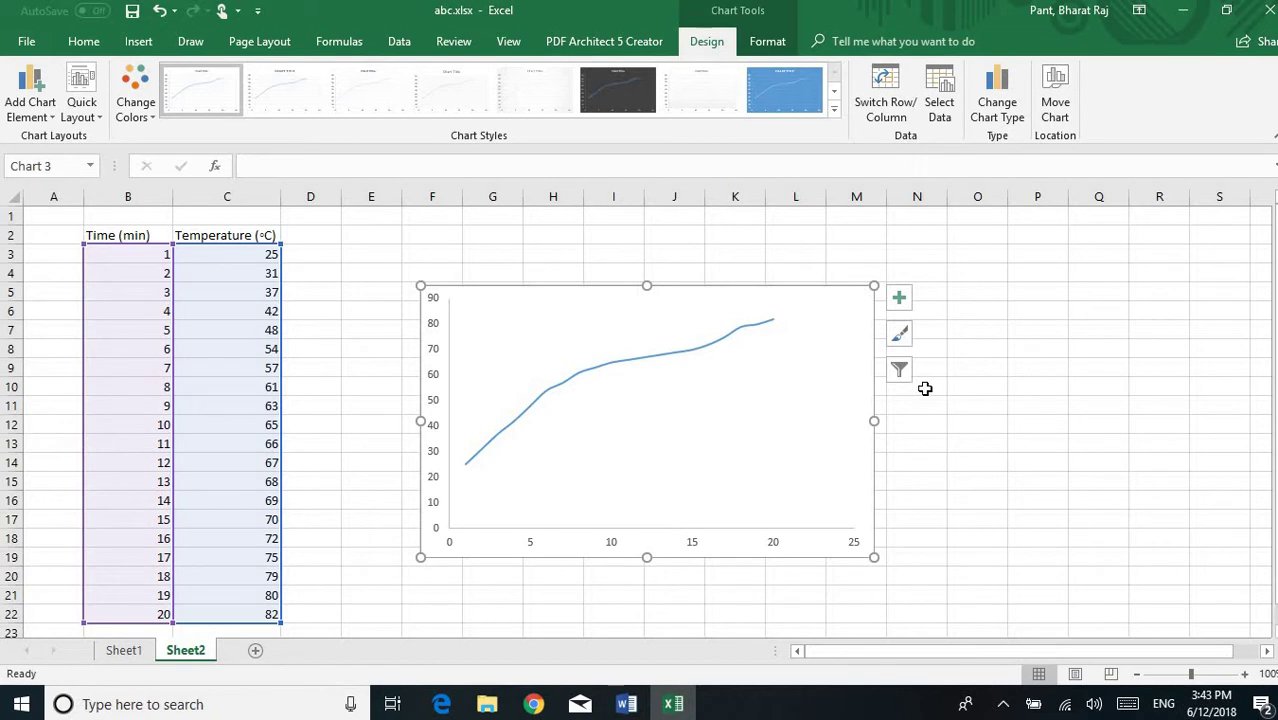
pyautogui.hotkey('ctrl', 'z')
pyautogui.click(735, 376)
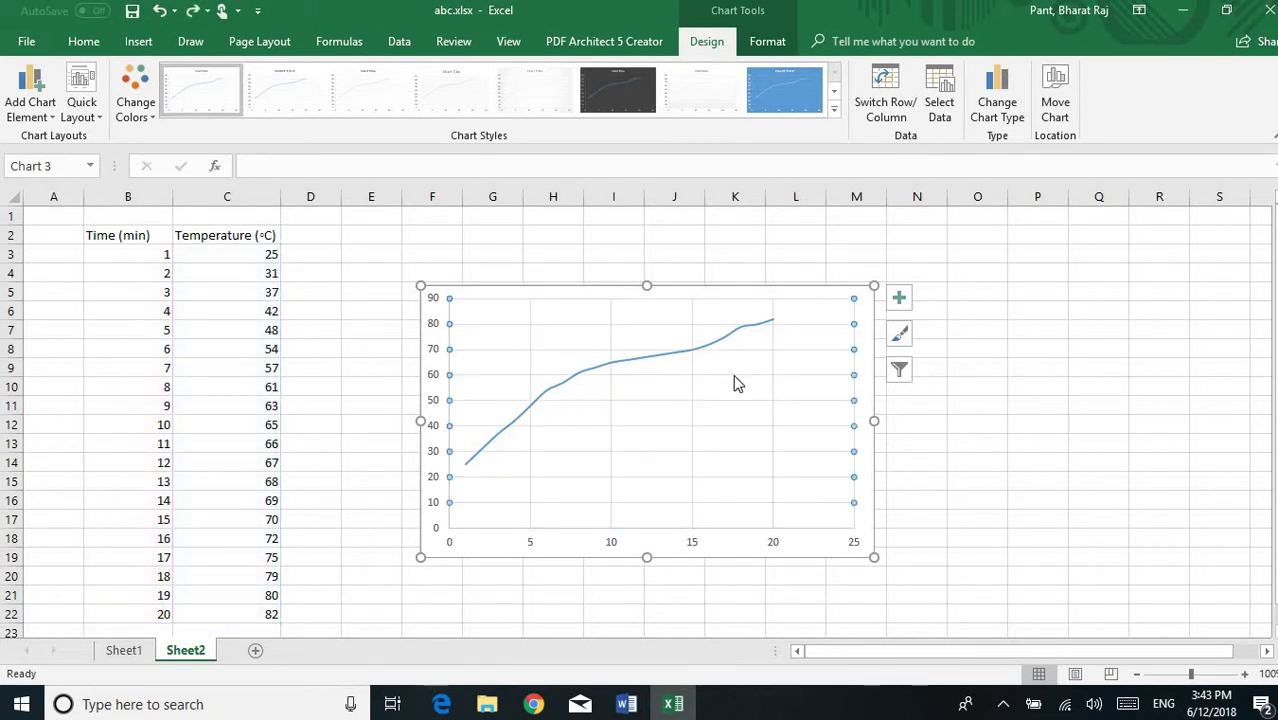
pyautogui.click(1040, 368)
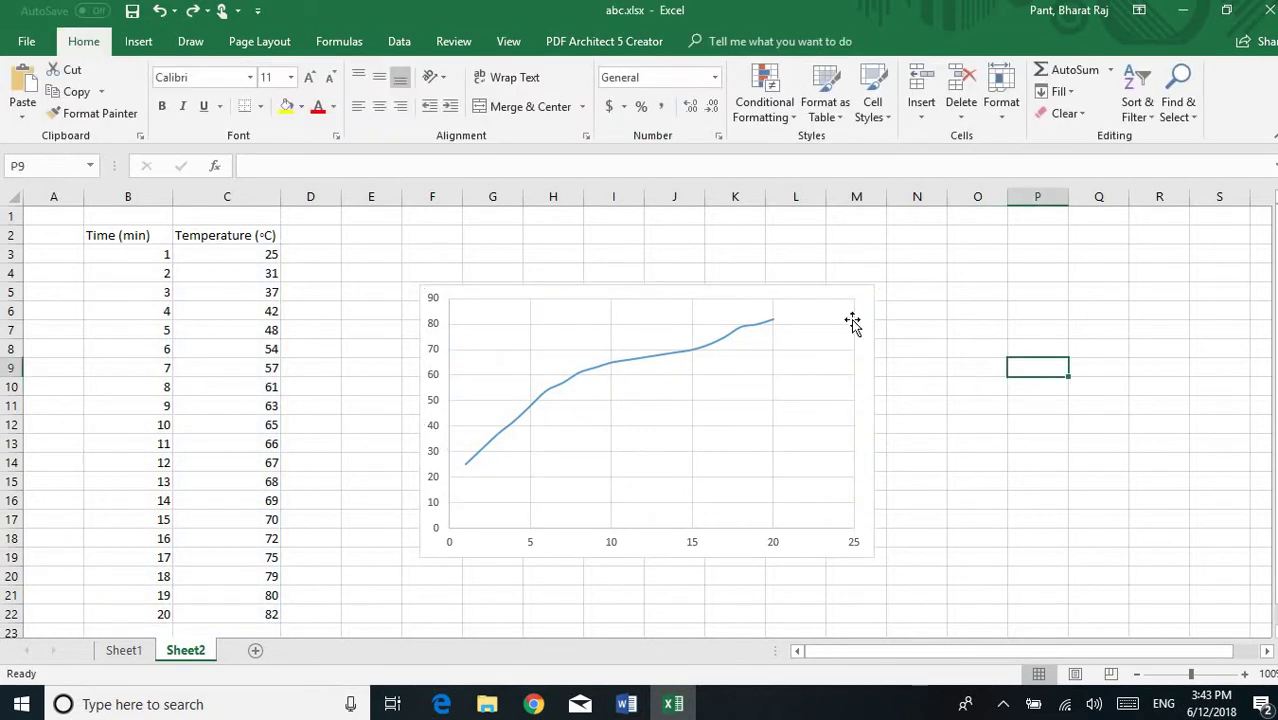
# Turn off the Gridlines chart element to remove all gridlines from the chart at once
pyautogui.click(860, 320)
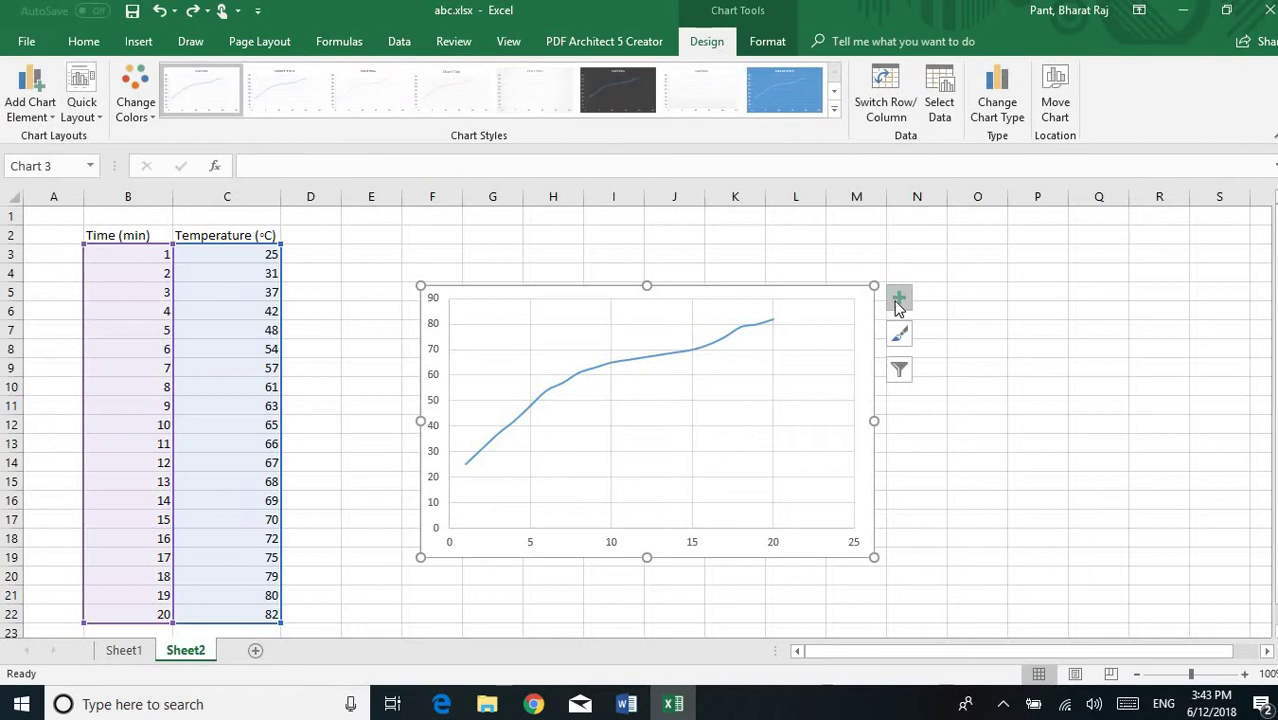
pyautogui.click(900, 299)
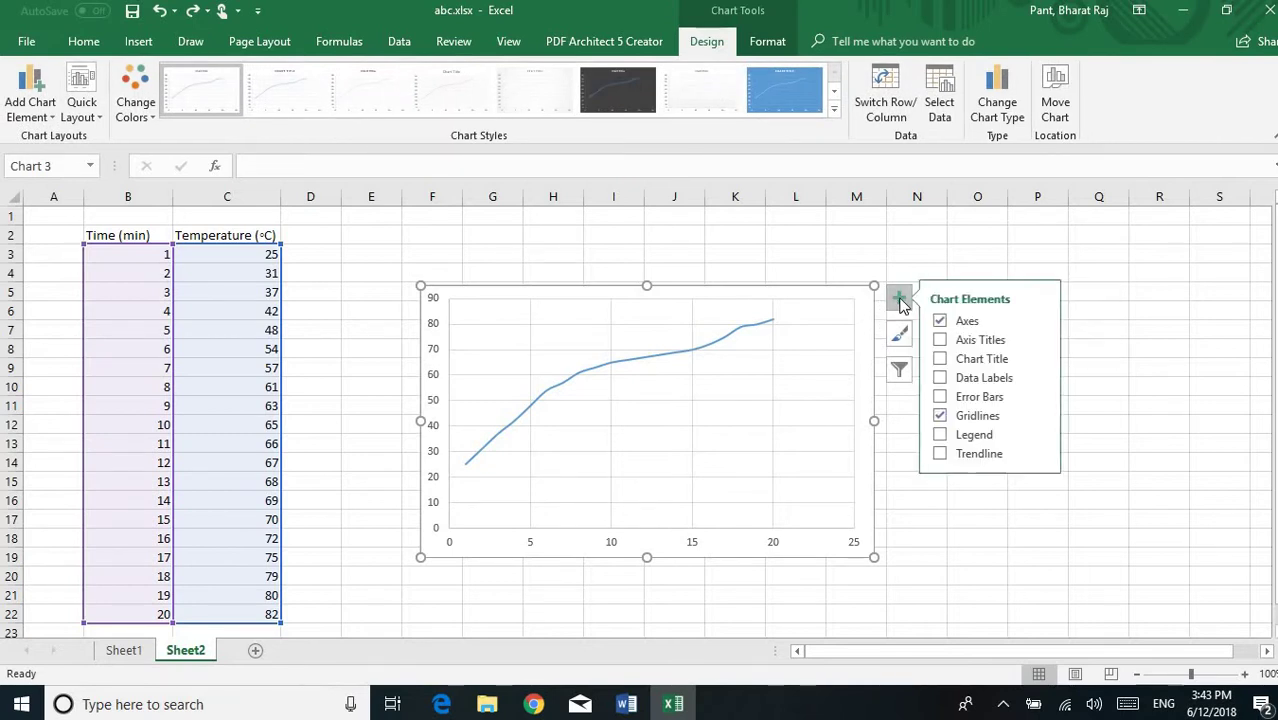
pyautogui.click(945, 416)
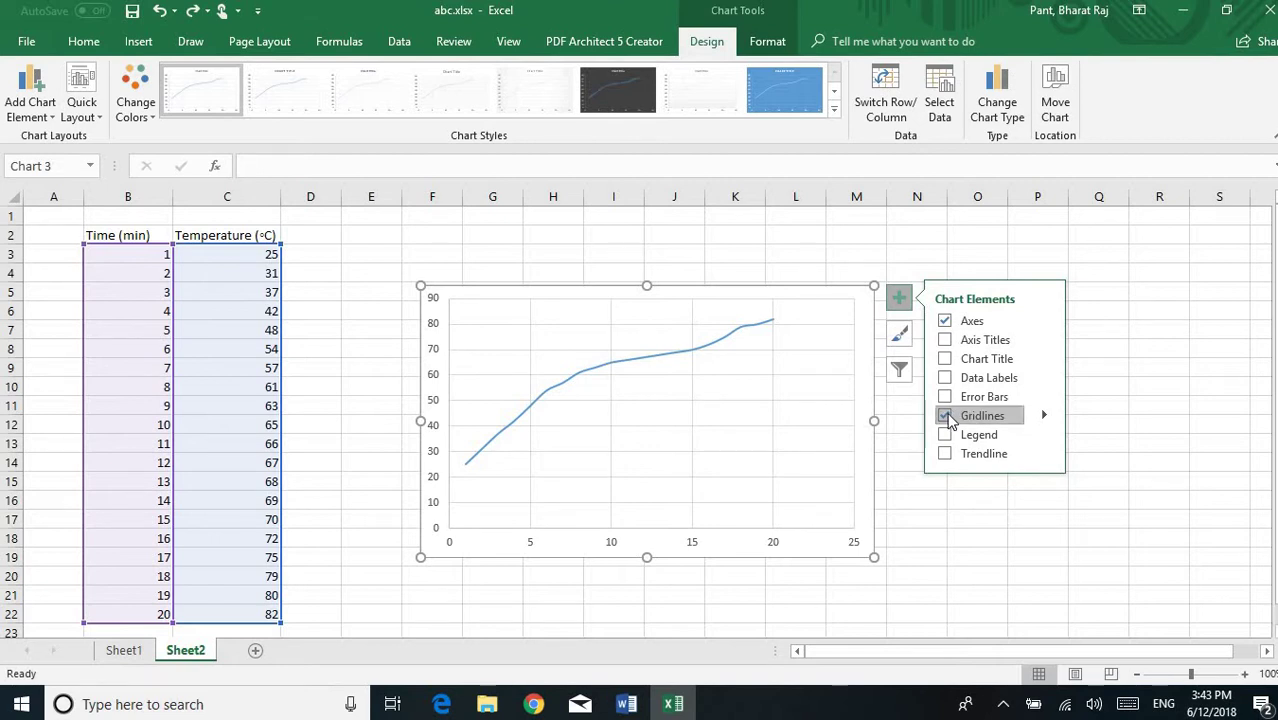
pyautogui.click(907, 420)
pyautogui.click(910, 422)
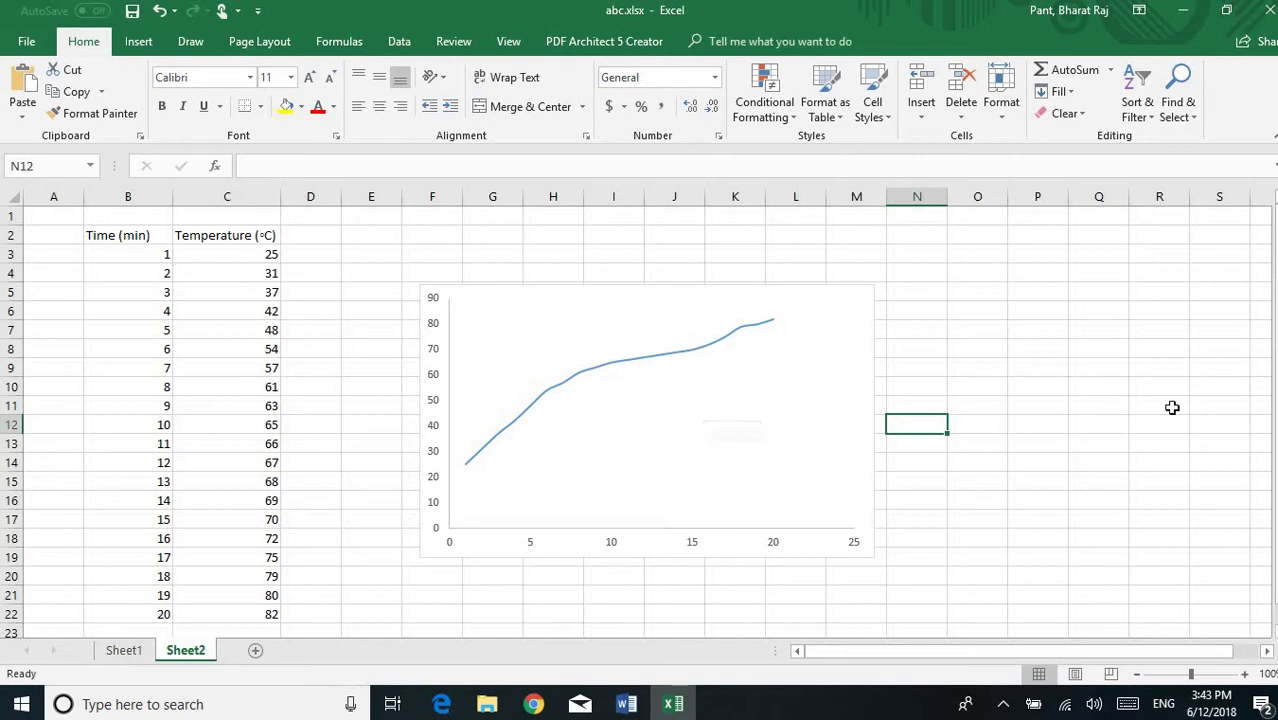
pyautogui.click(1072, 404)
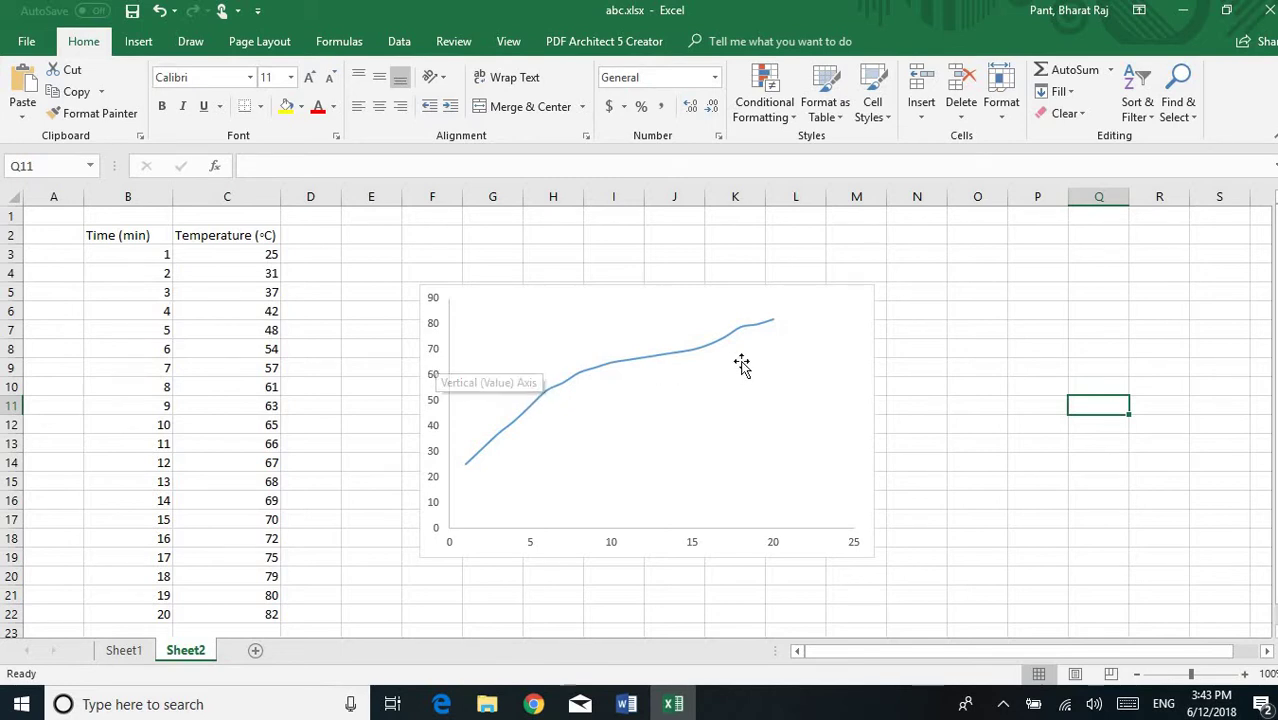
# Add axis titles to both axes of the chart
pyautogui.click(849, 431)
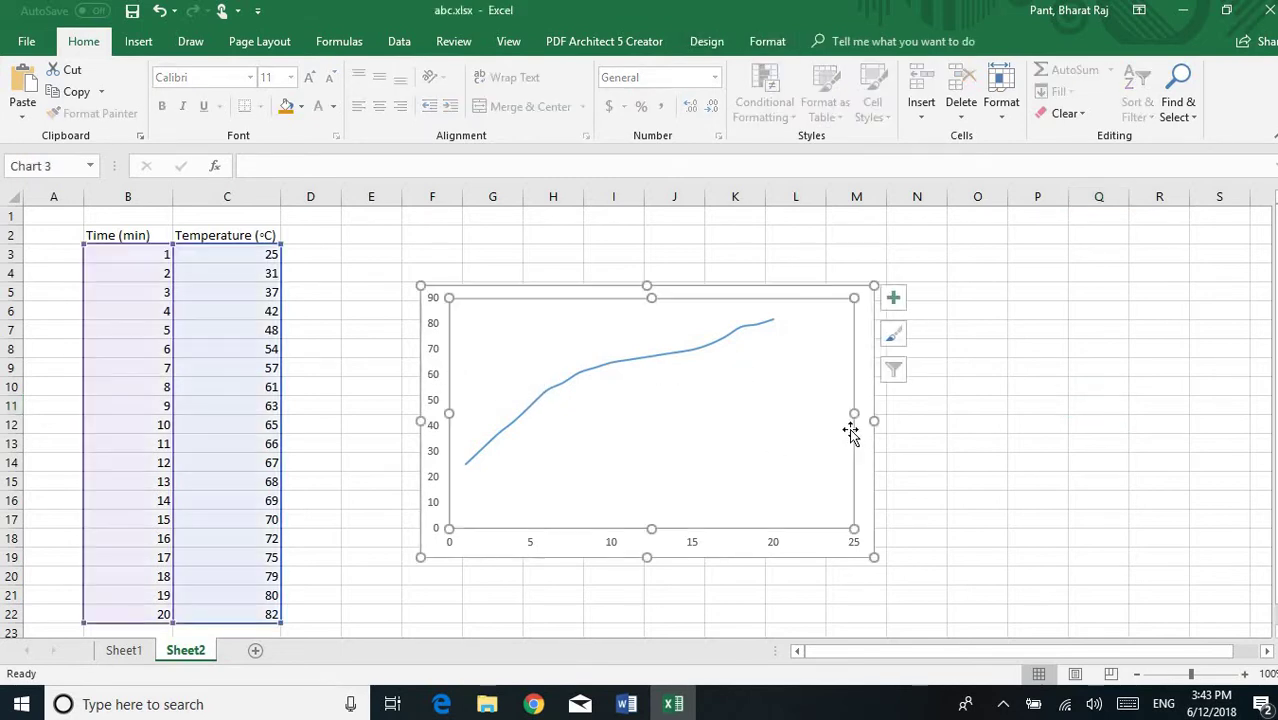
pyautogui.click(898, 298)
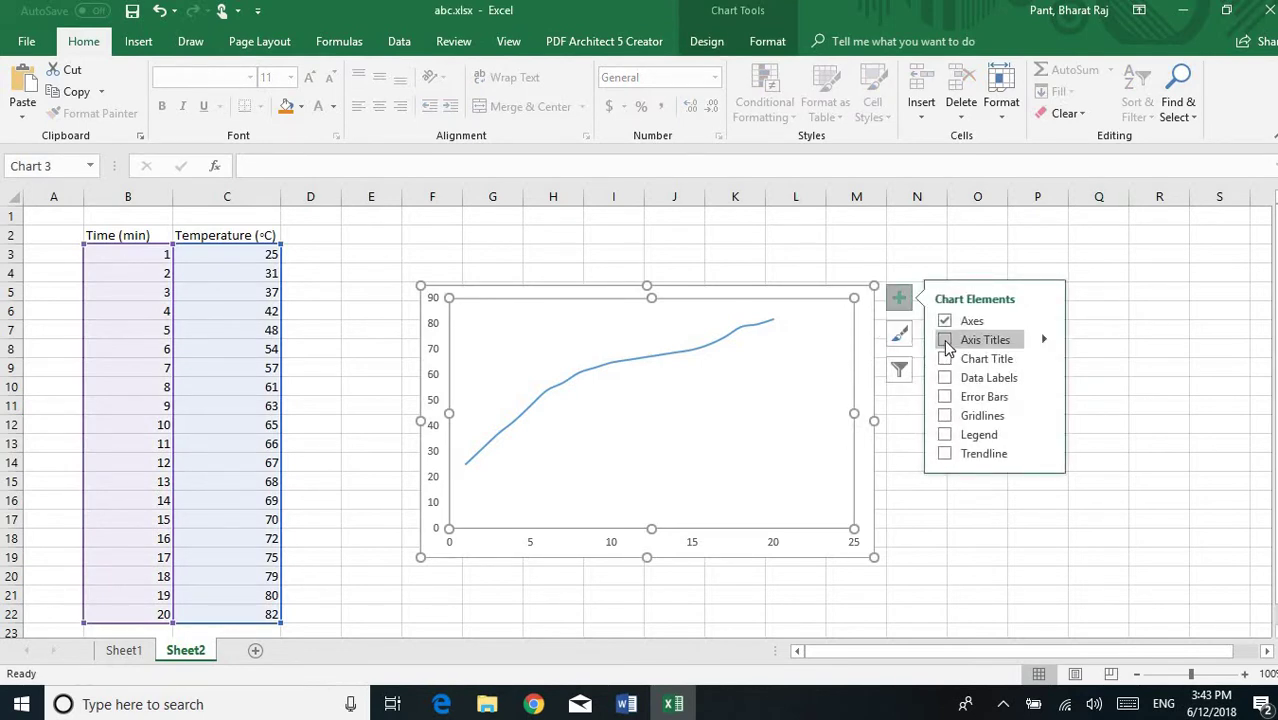
pyautogui.click(944, 340)
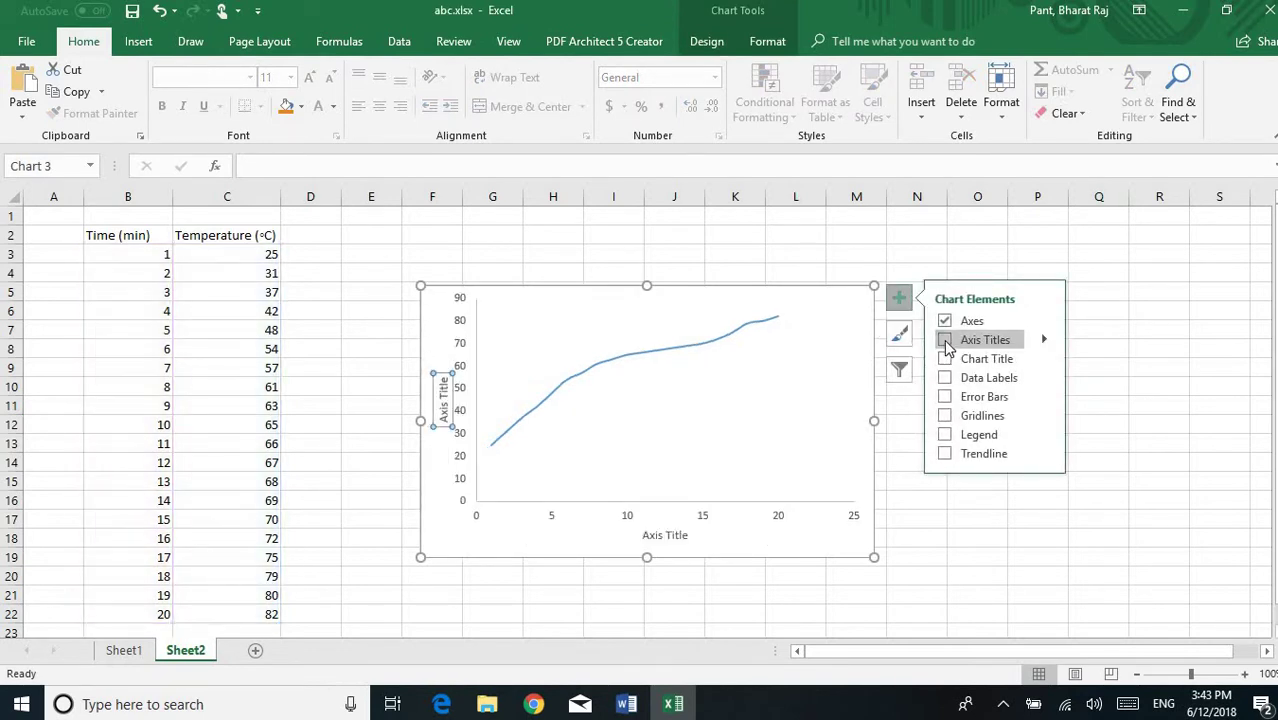
pyautogui.click(913, 521)
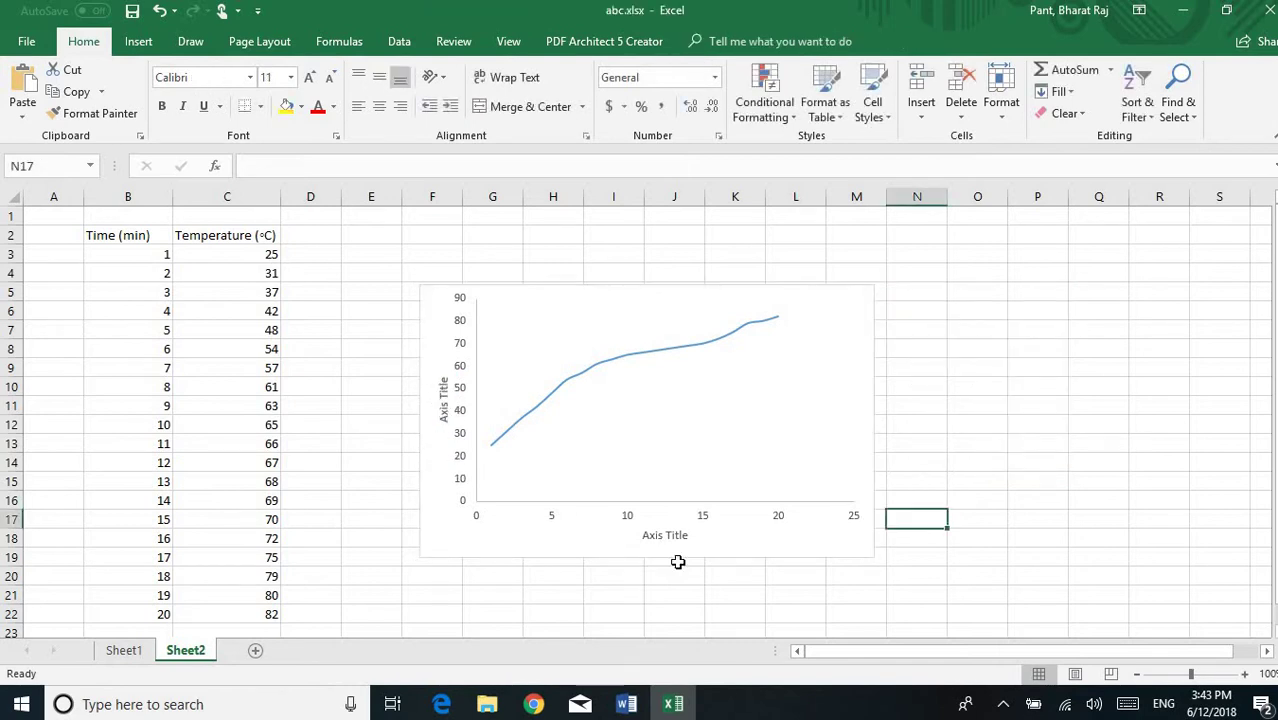
# Replace the vertical axis title text with "Temperature (C)"
pyautogui.click(446, 381)
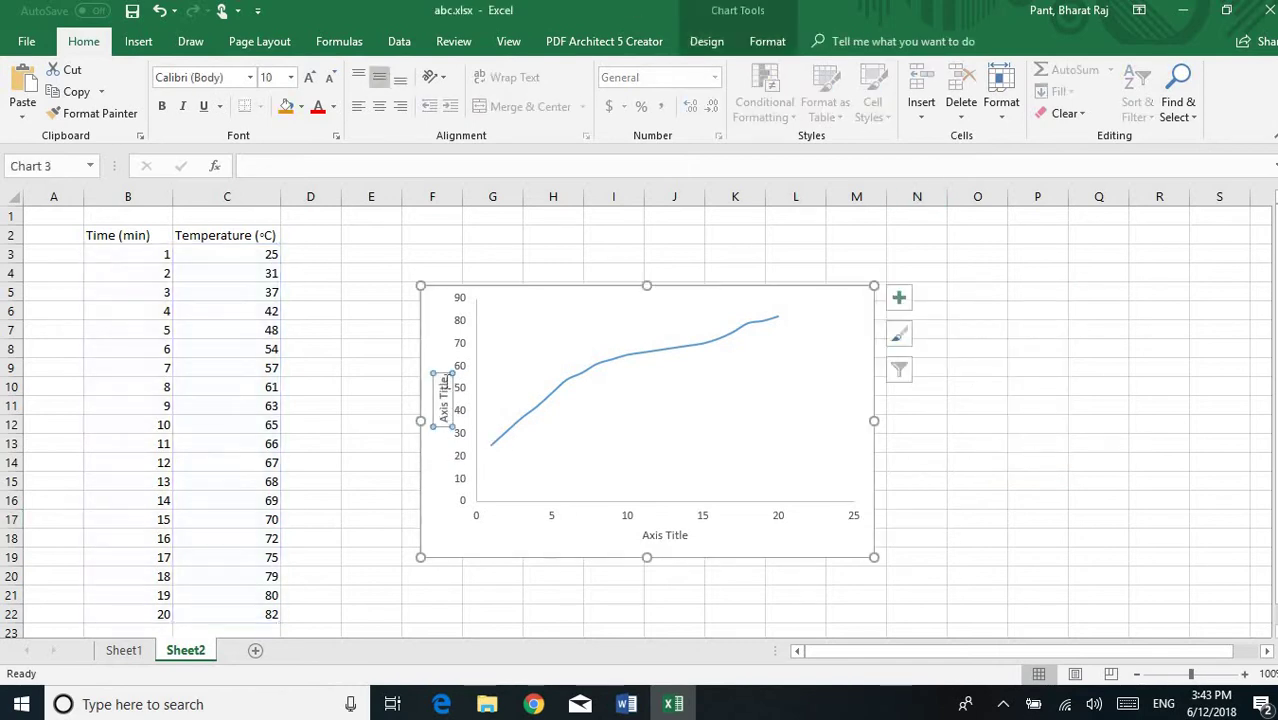
pyautogui.moveTo(443, 376); pyautogui.dragTo(443, 424)
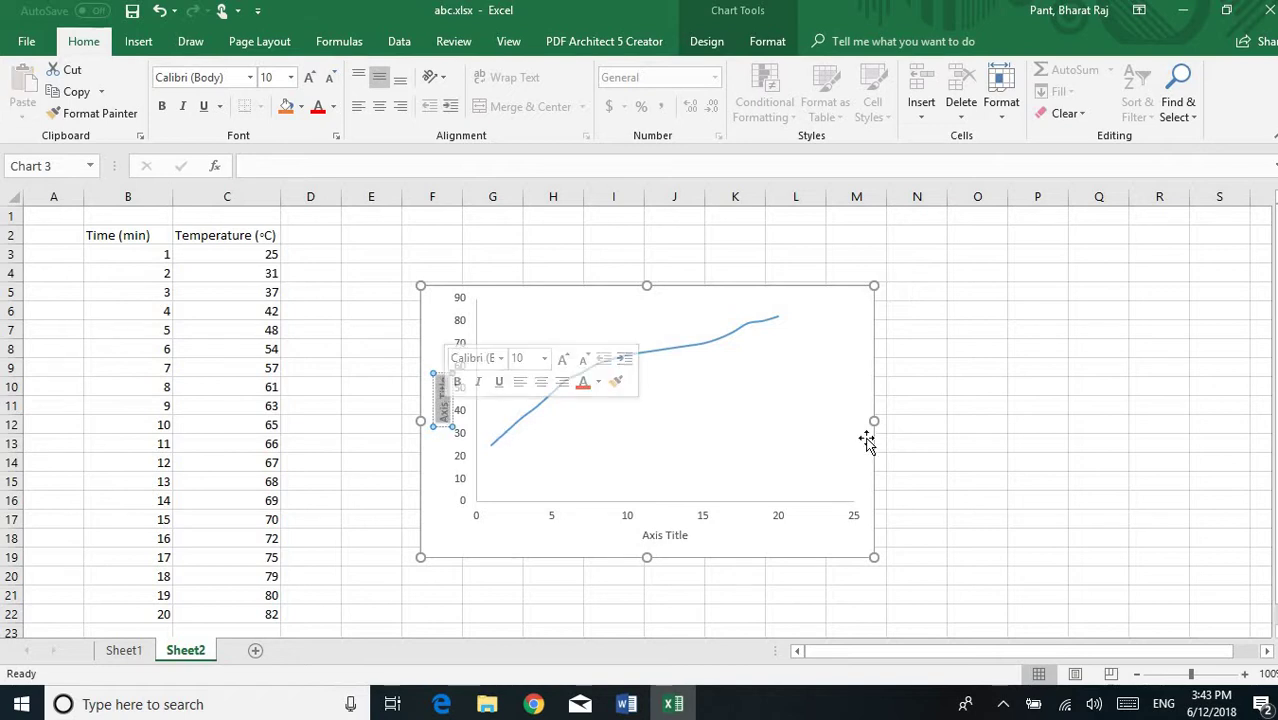
pyautogui.write('Tem')
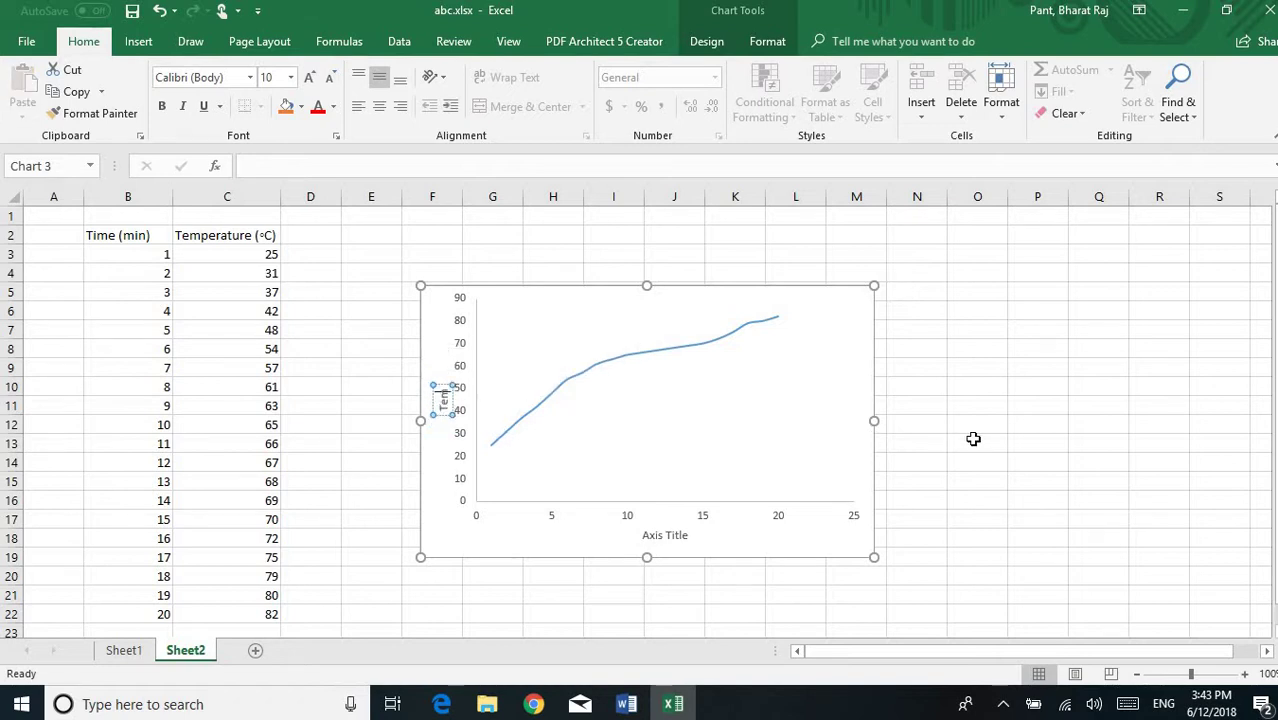
pyautogui.write('peratu')
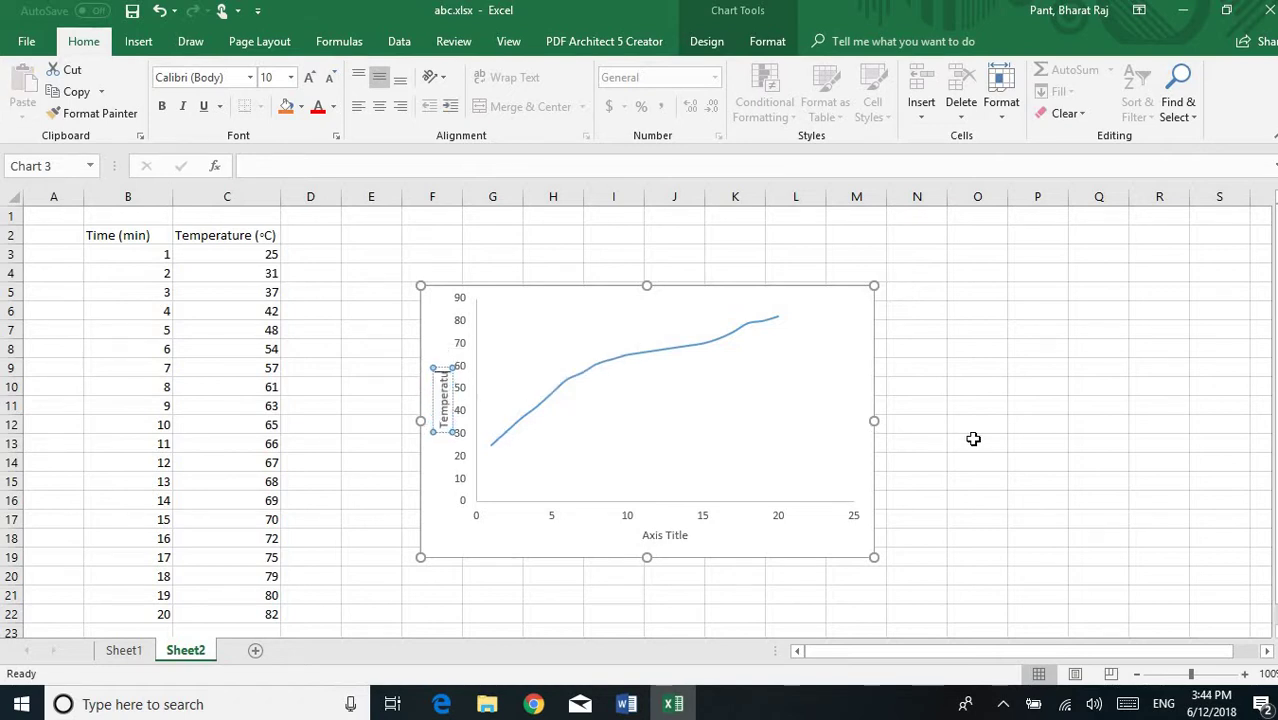
pyautogui.write('re (C)')
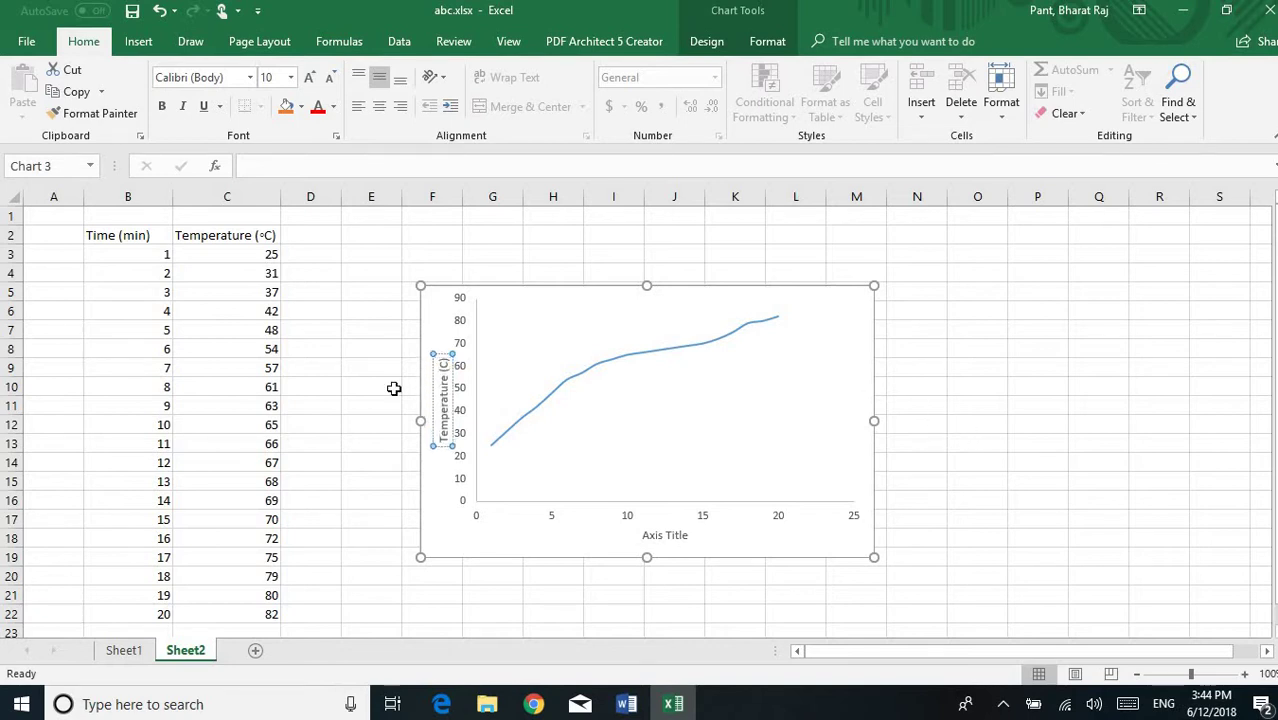
# Replace the horizontal axis title text with "Time (min)"
pyautogui.click(656, 530)
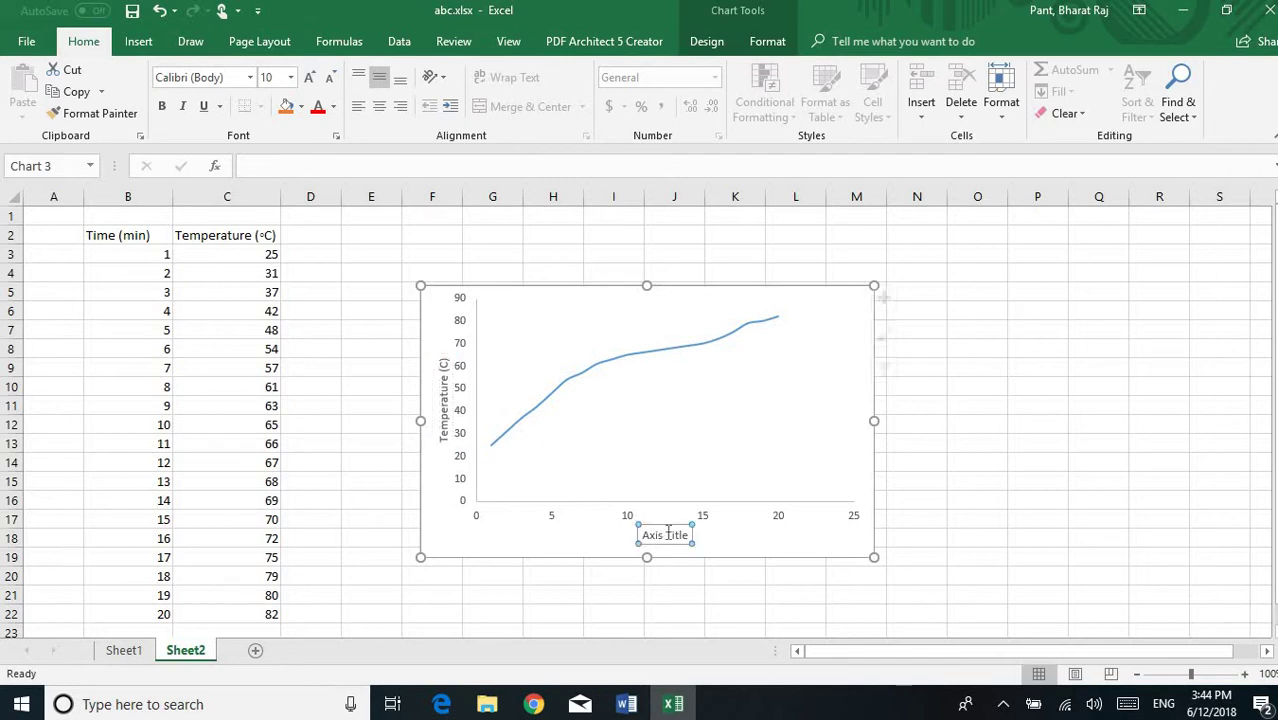
pyautogui.tripleClick(655, 536)
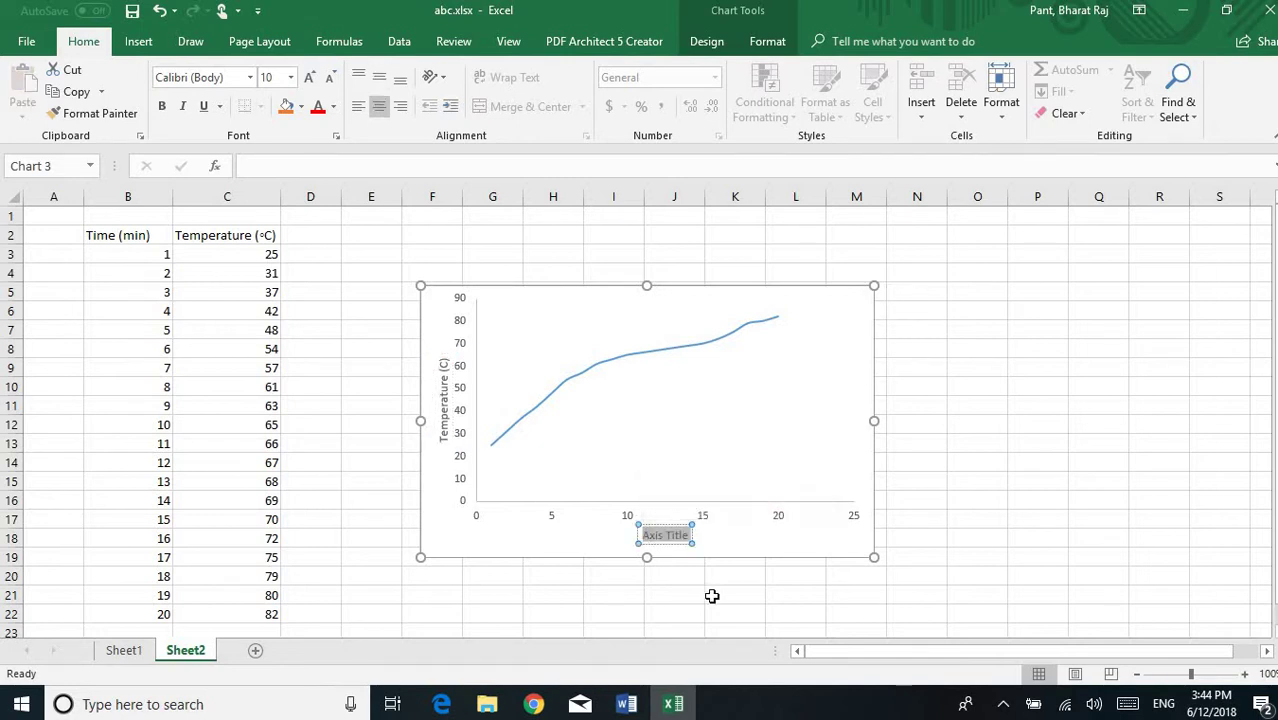
pyautogui.write('Time (min)')
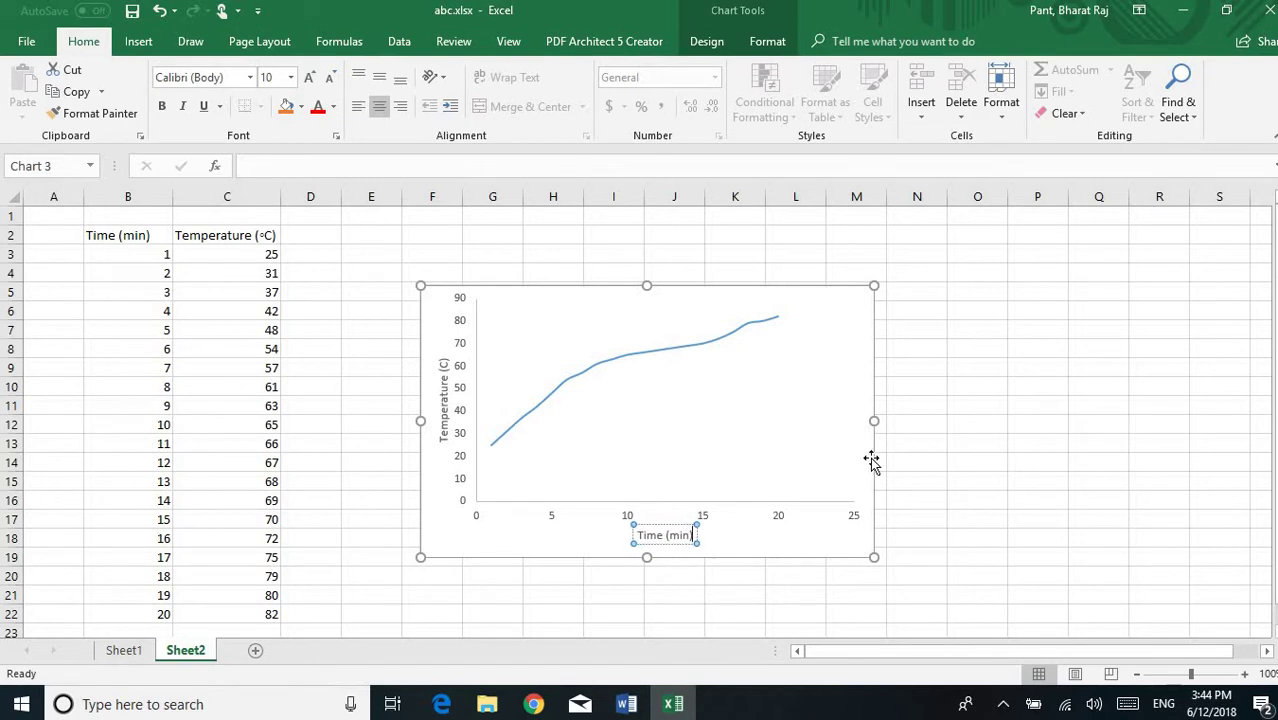
pyautogui.click(903, 460)
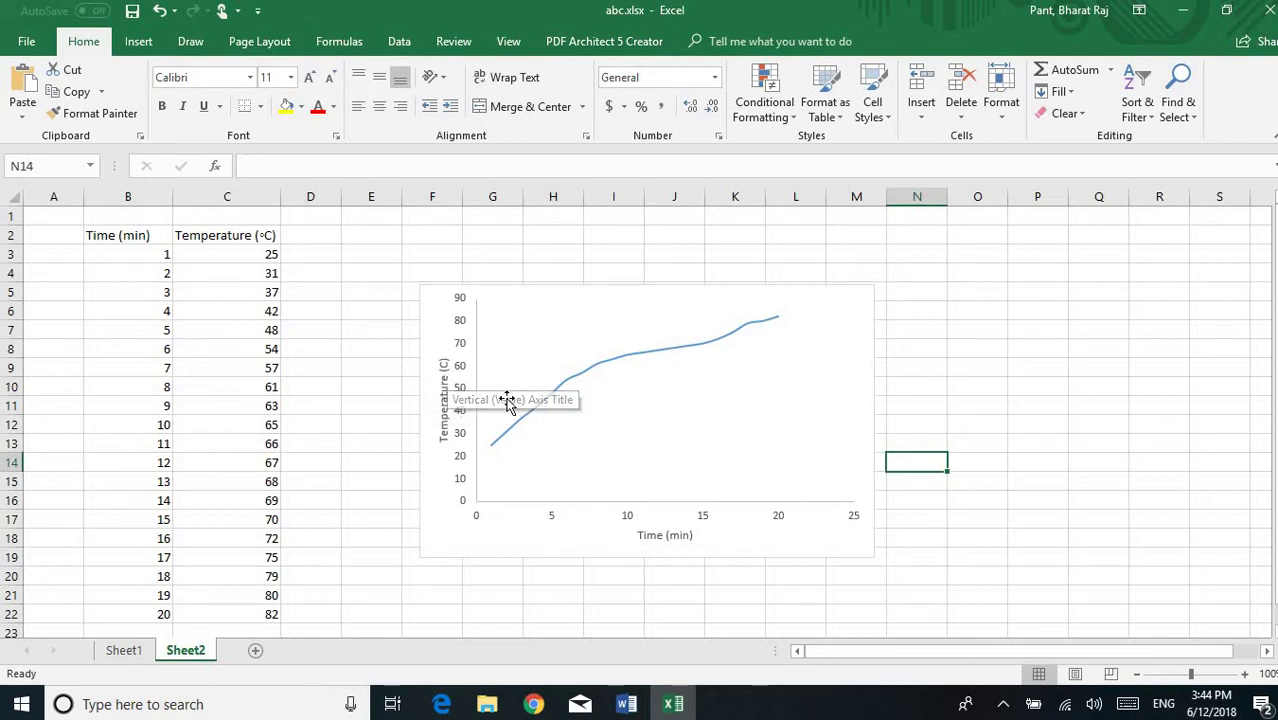
# Set the font of the vertical axis title to Times New Roman, size 12
pyautogui.click(336, 314)
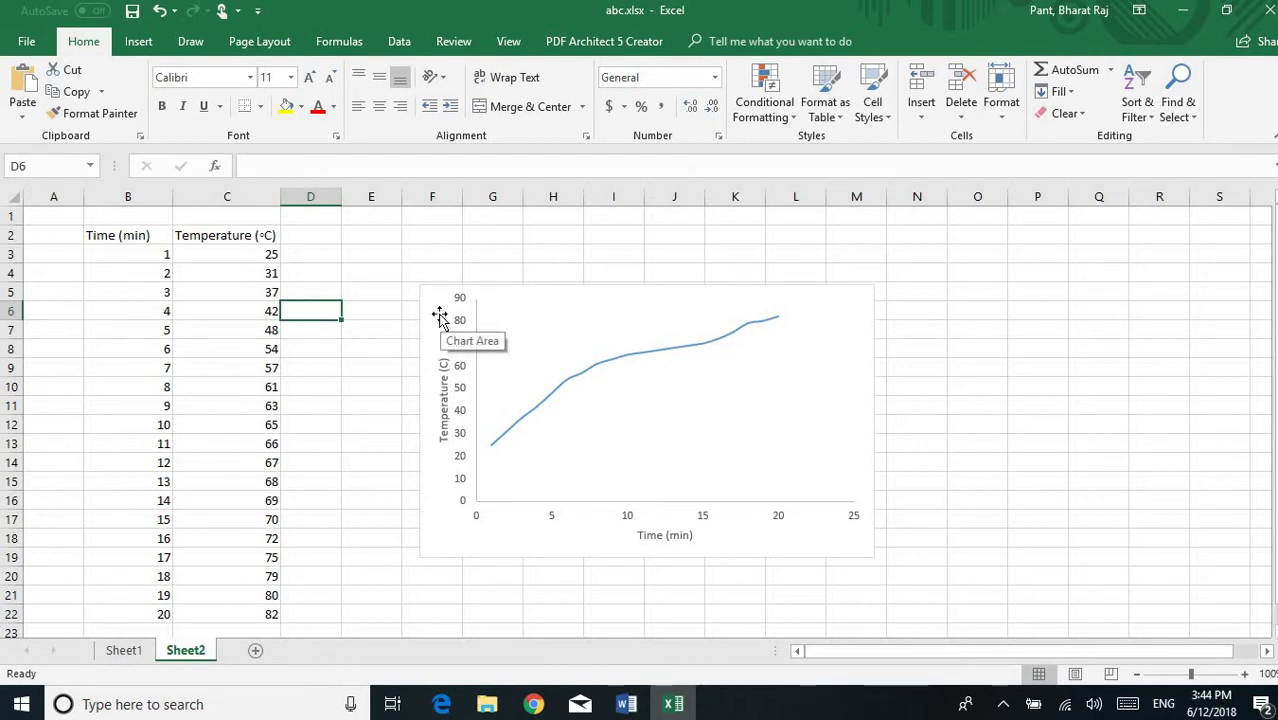
pyautogui.click(442, 367)
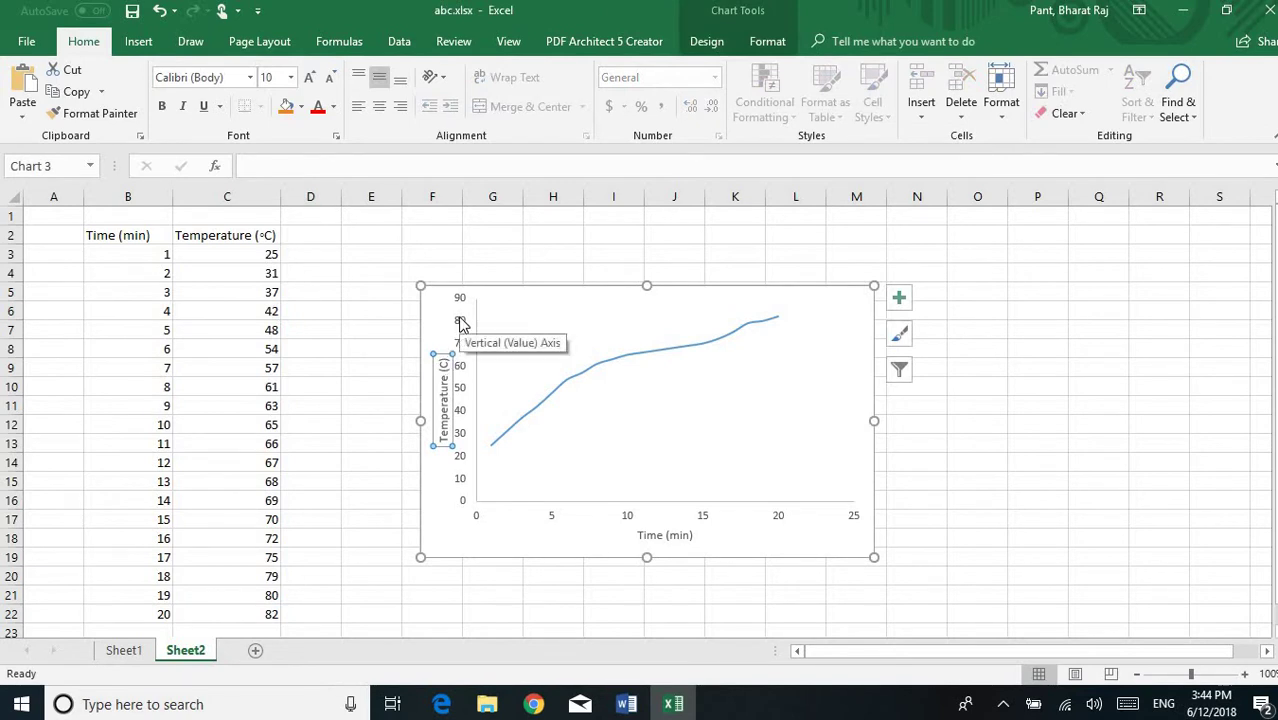
pyautogui.click(461, 324)
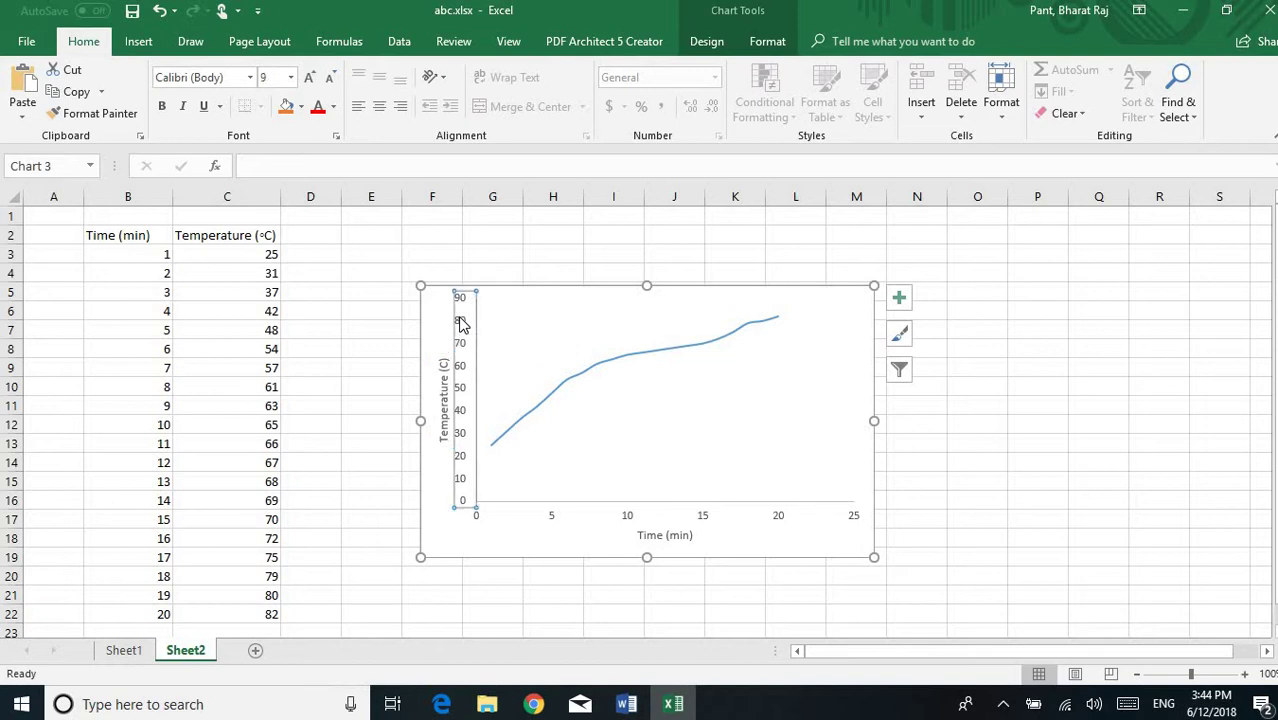
pyautogui.click(444, 375)
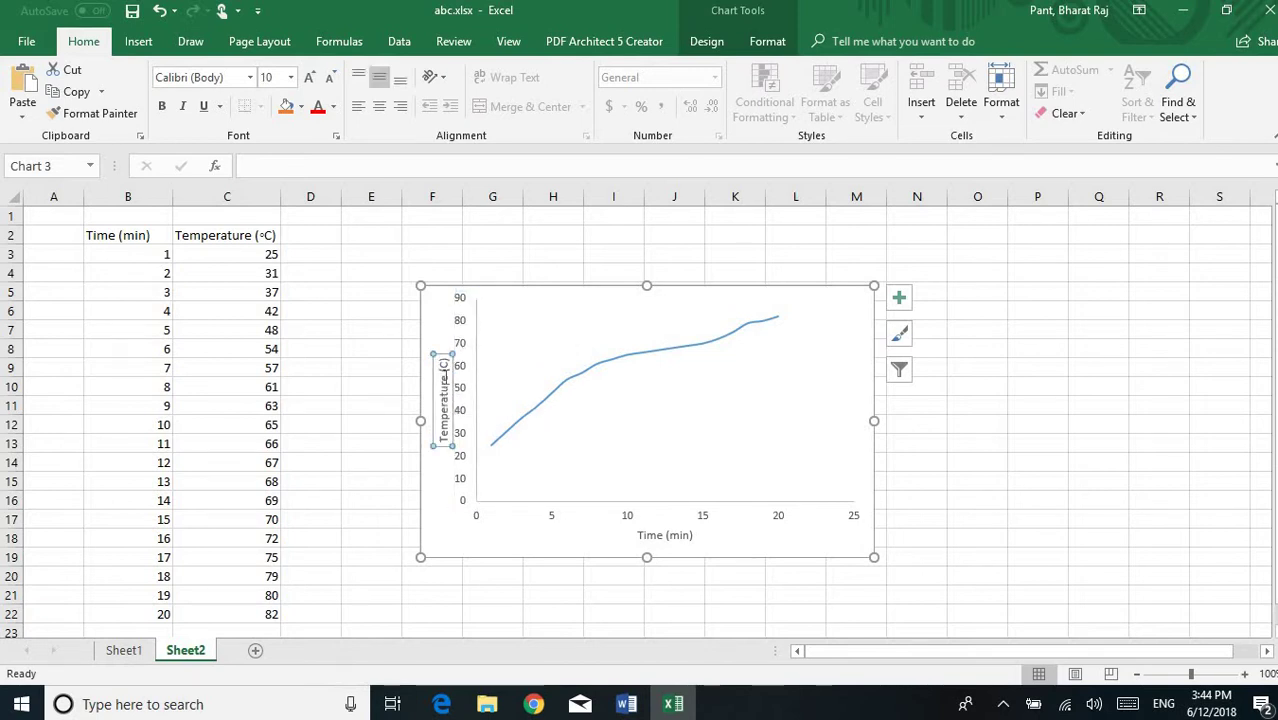
pyautogui.click(228, 82)
pyautogui.write('T')
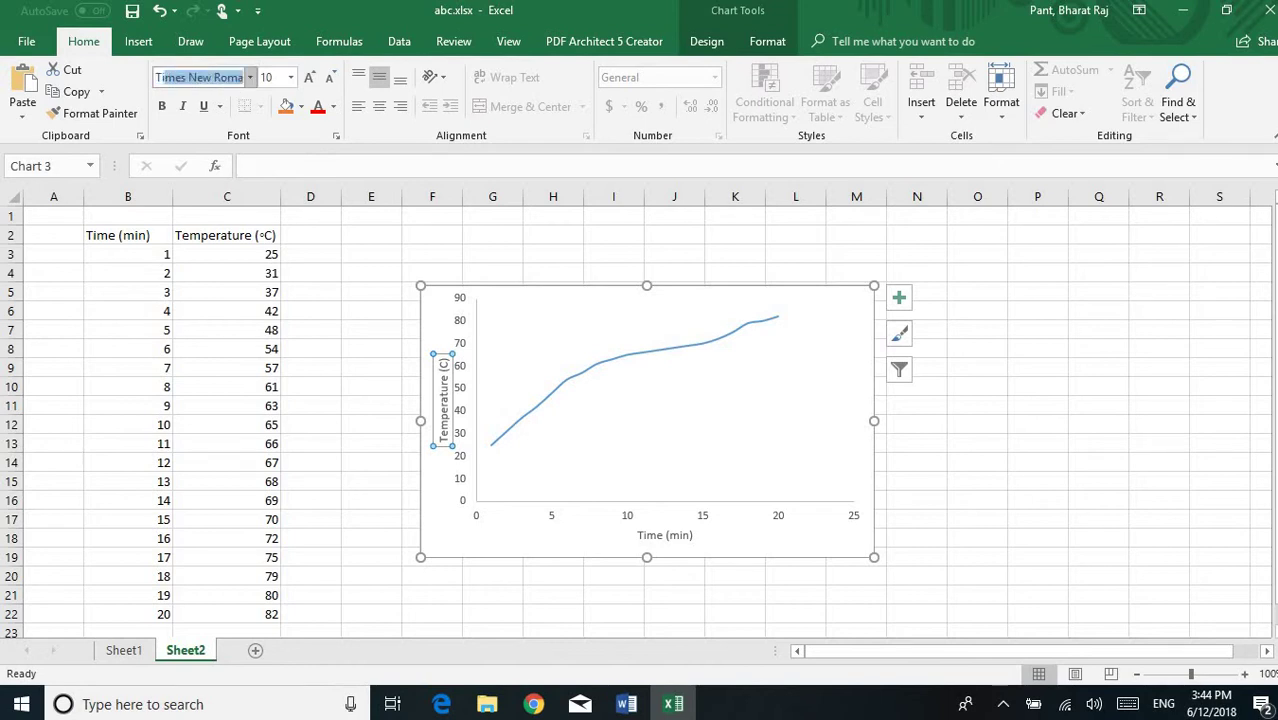
pyautogui.write('imes')
pyautogui.press('Return')
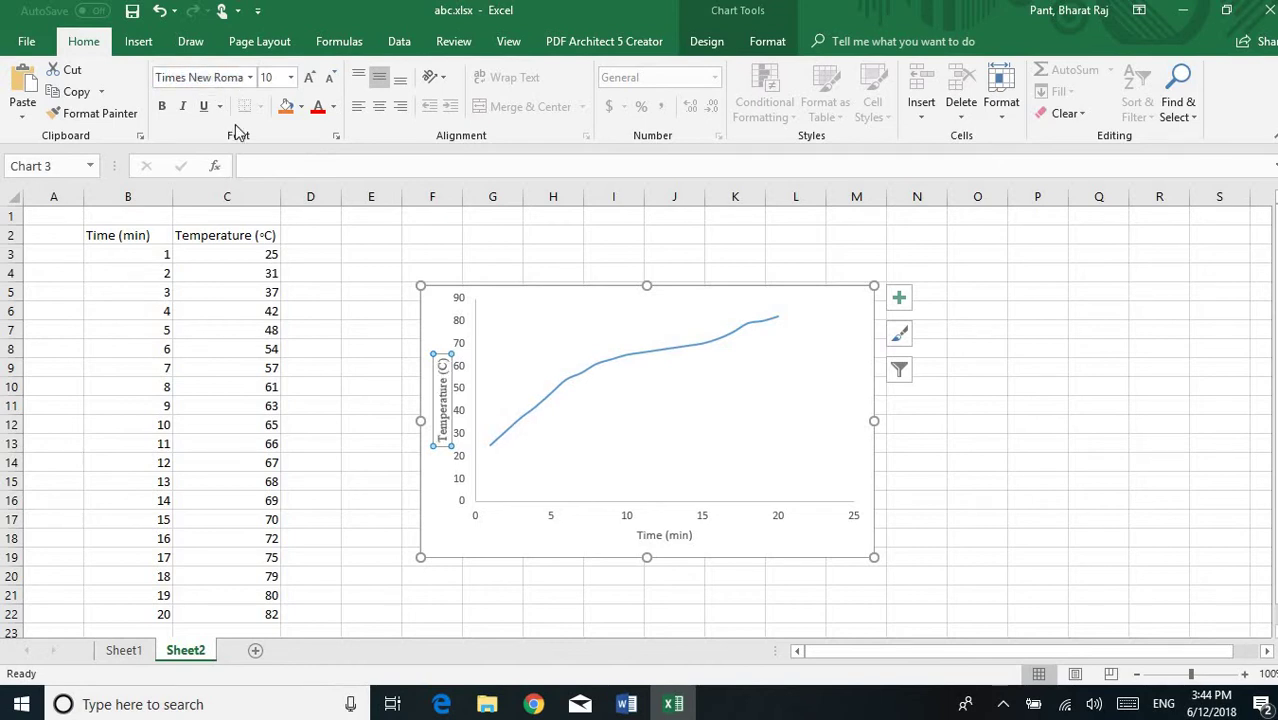
pyautogui.click(290, 77)
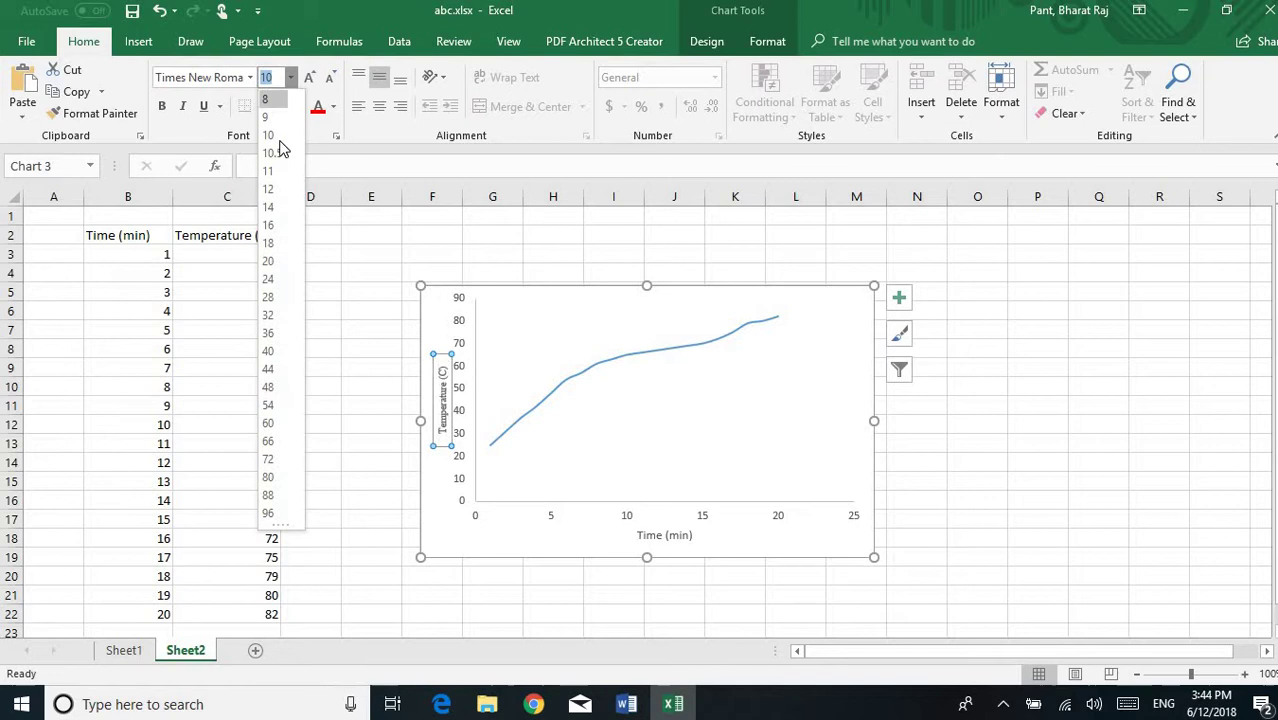
pyautogui.click(277, 195)
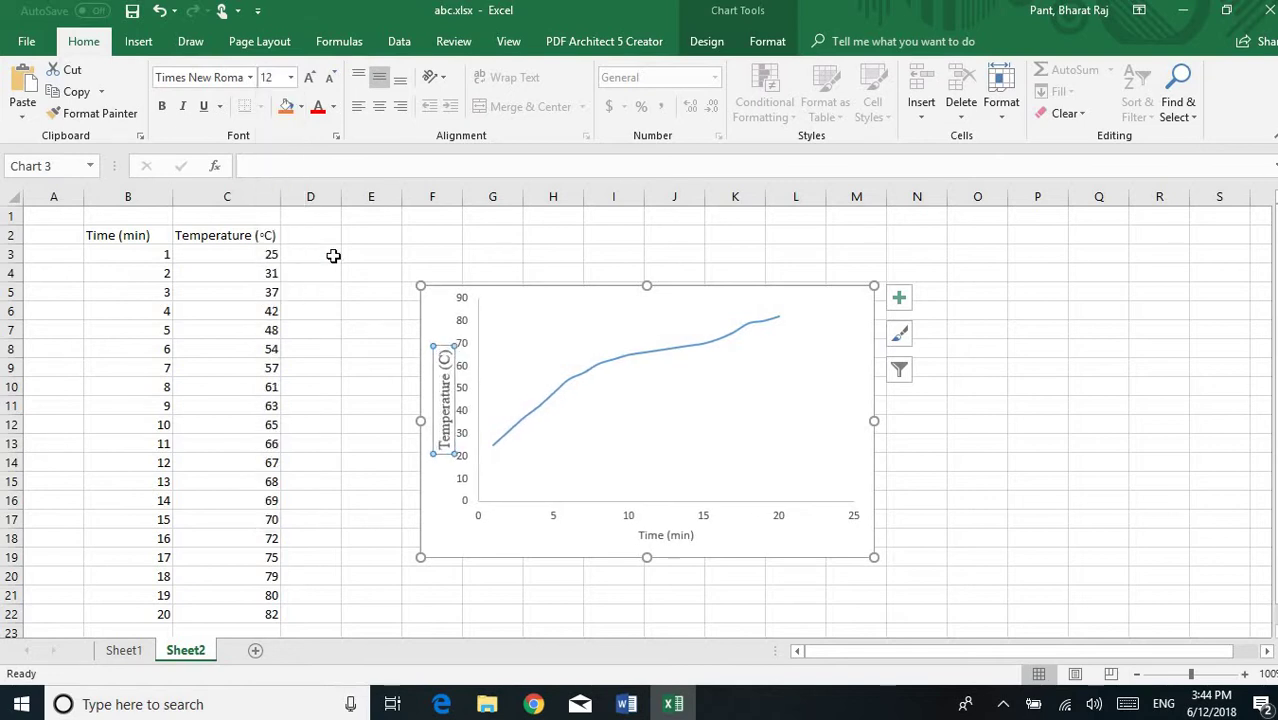
# Set the font size of the horizontal axis numbers to 12
pyautogui.click(556, 519)
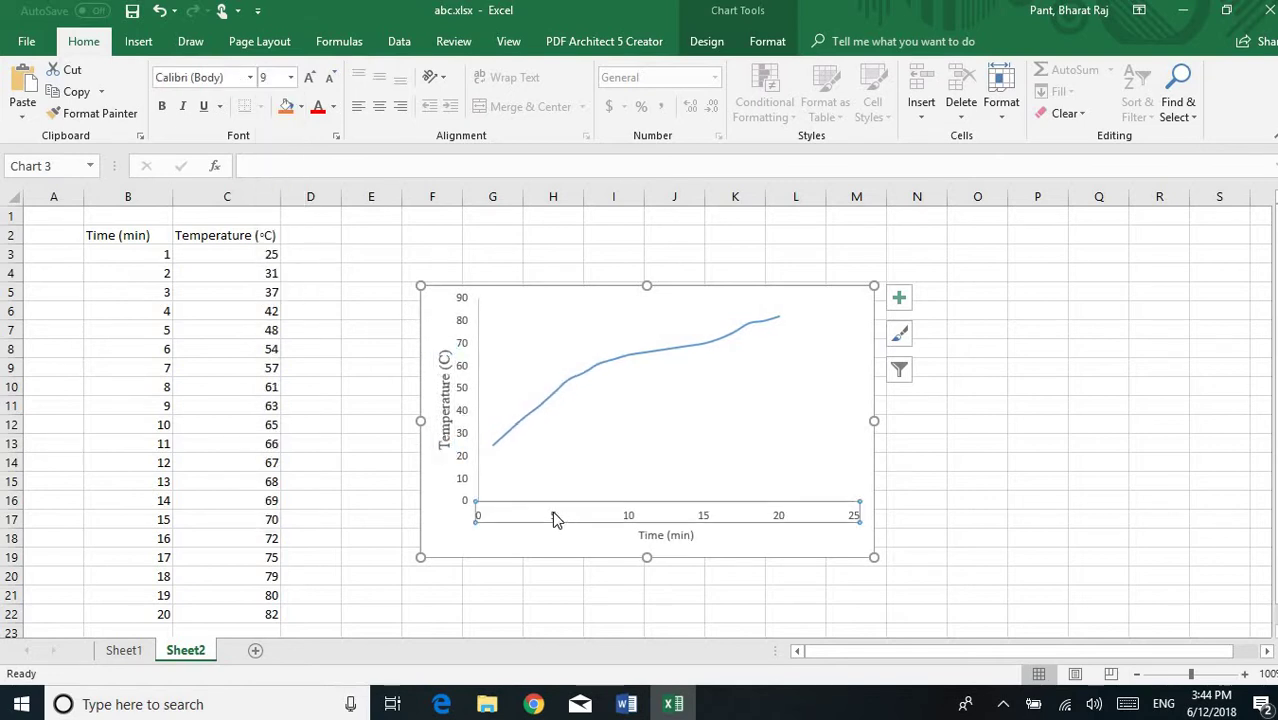
pyautogui.click(290, 77)
pyautogui.click(273, 195)
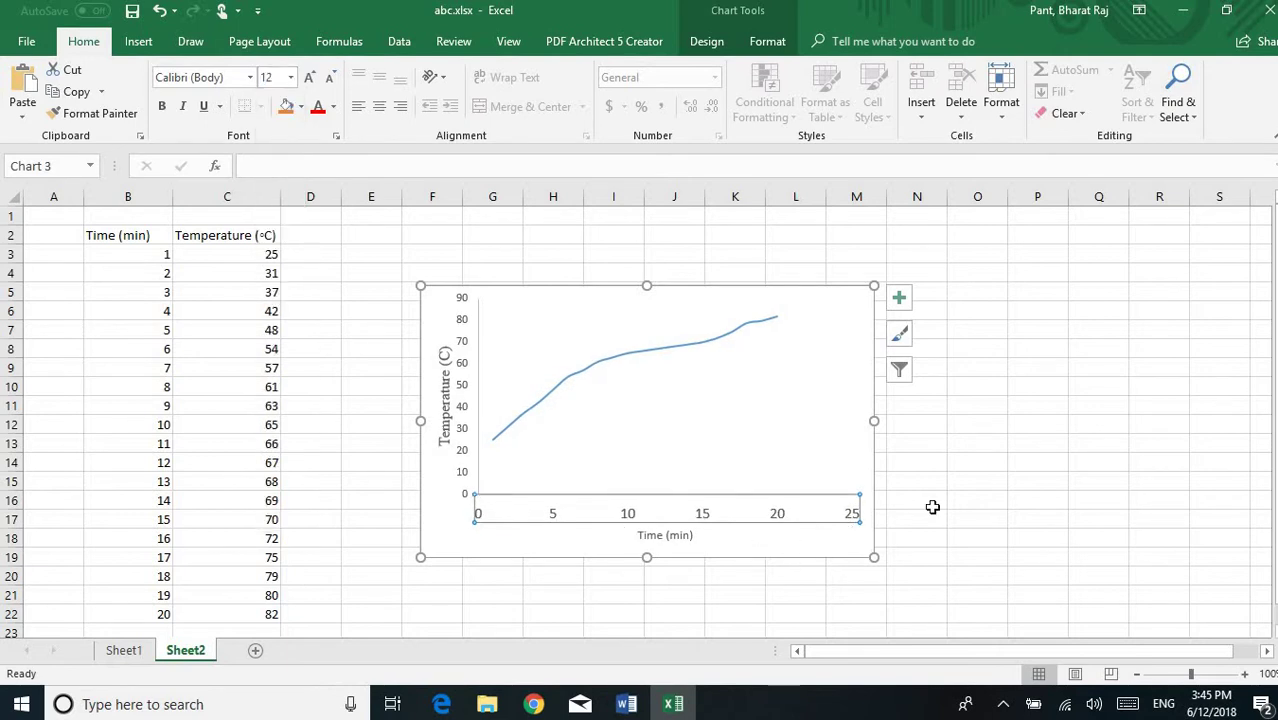
pyautogui.click(961, 496)
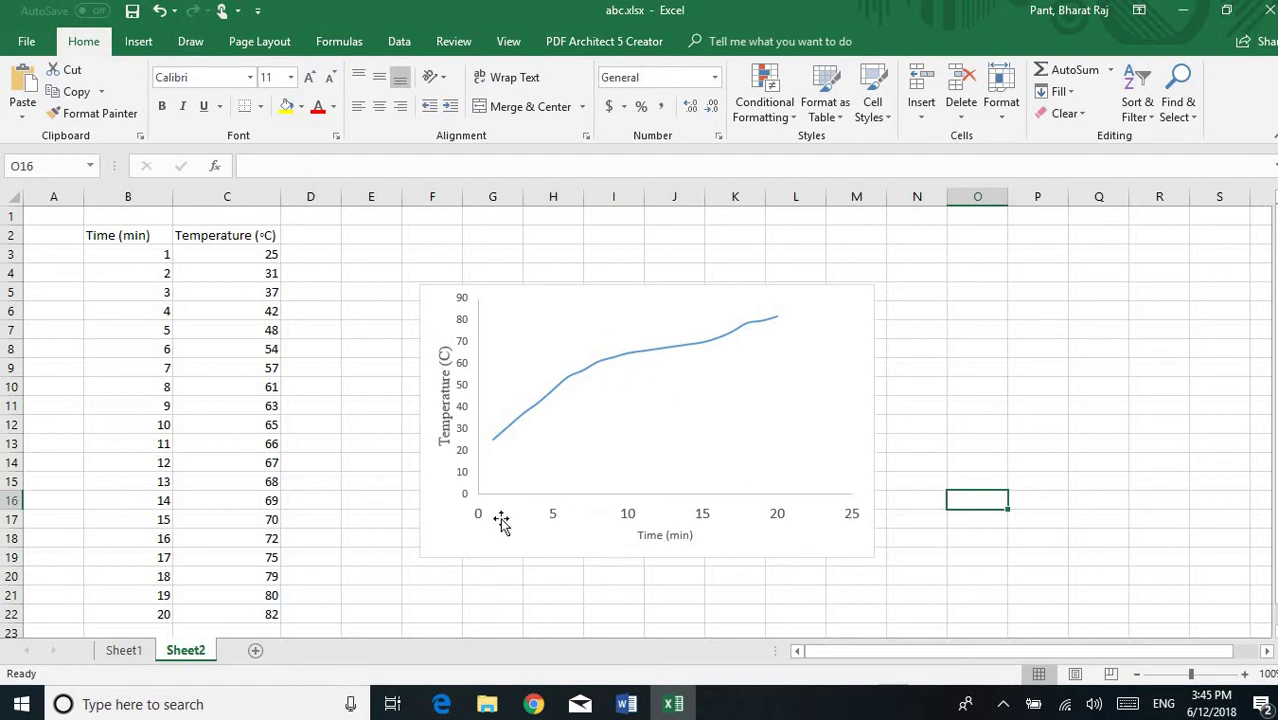
# Format all text in the chart area at once as Times New Roman, bold, size 12, in black
pyautogui.click(432, 312)
pyautogui.rightClick(433, 313)
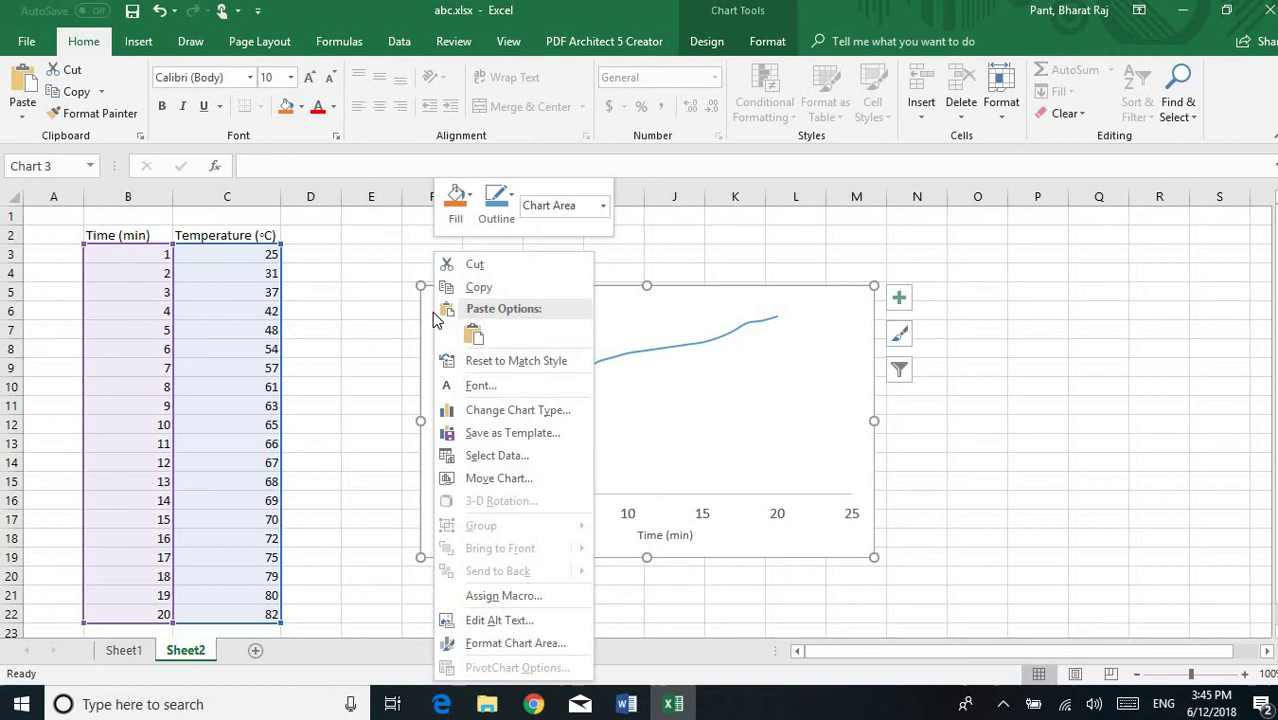
pyautogui.click(477, 385)
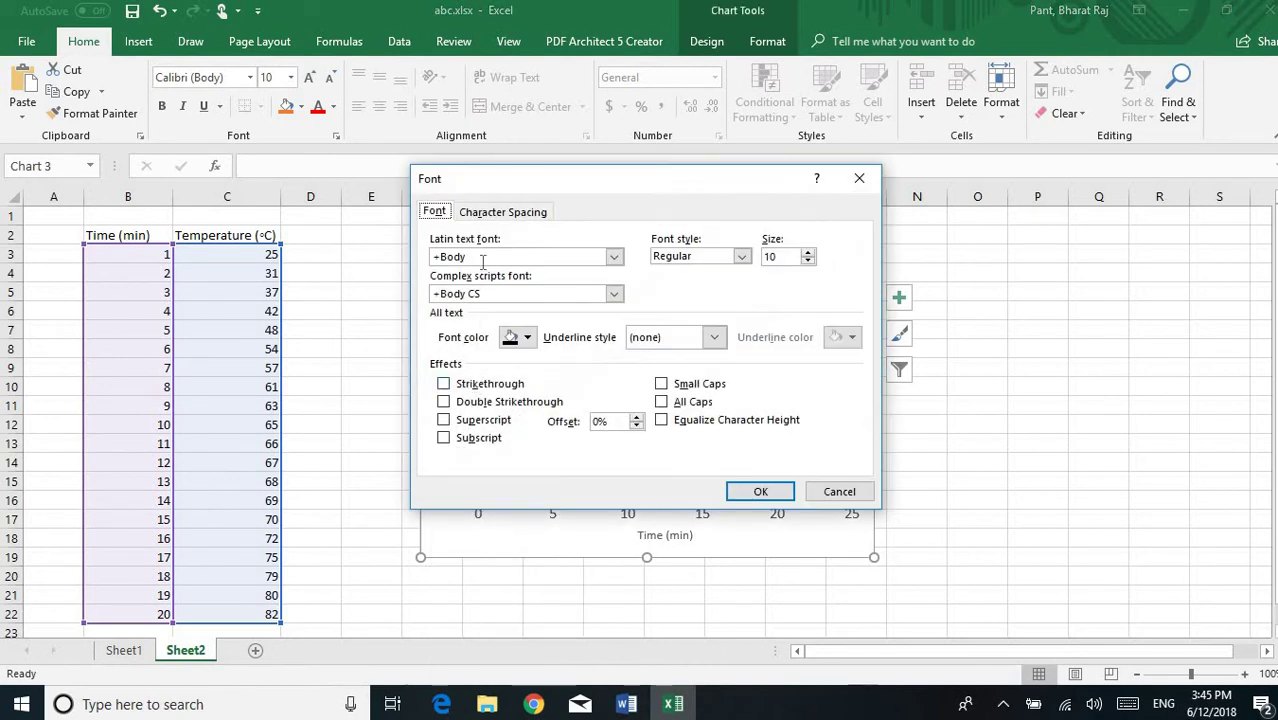
pyautogui.click(477, 257)
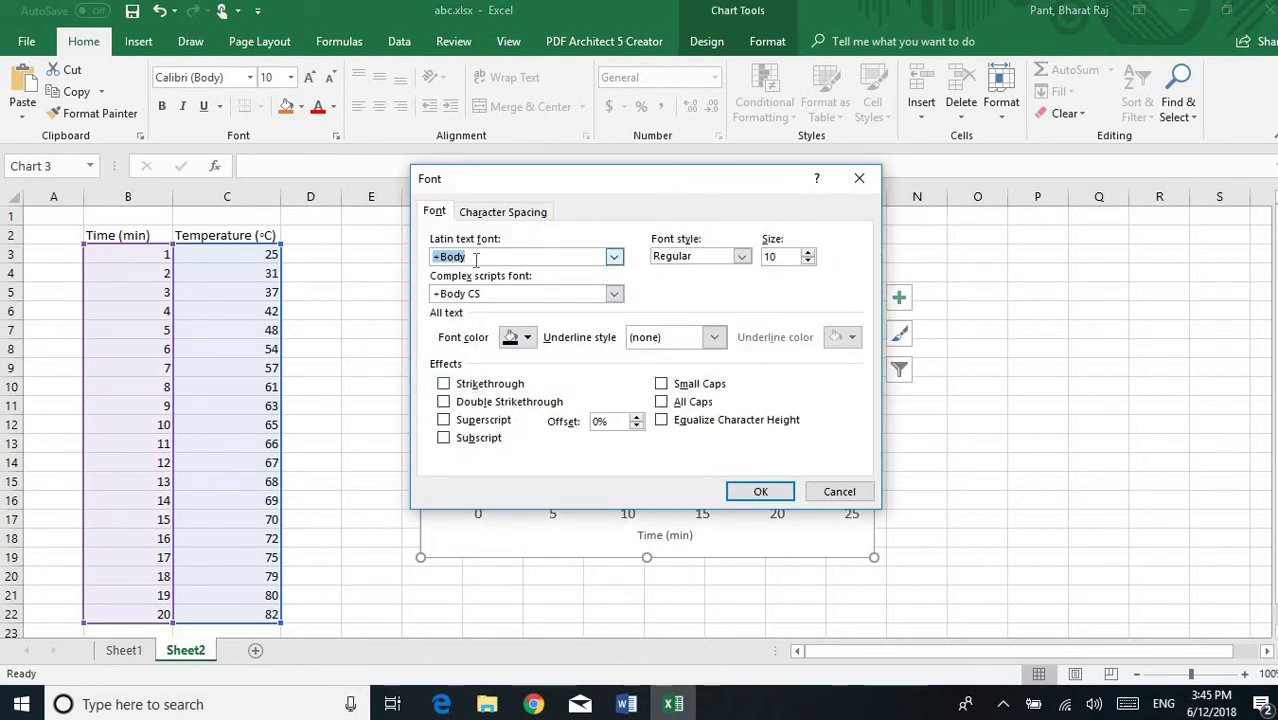
pyautogui.write('Times New Roman')
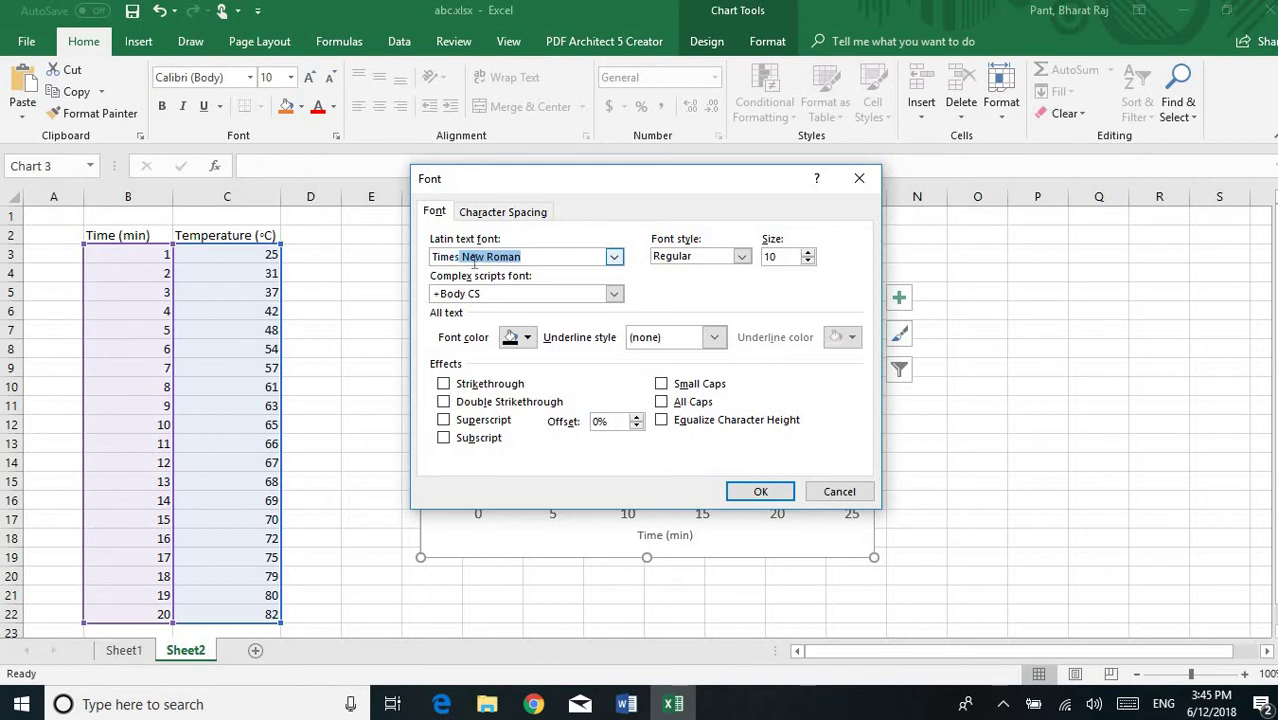
pyautogui.click(741, 257)
pyautogui.click(681, 309)
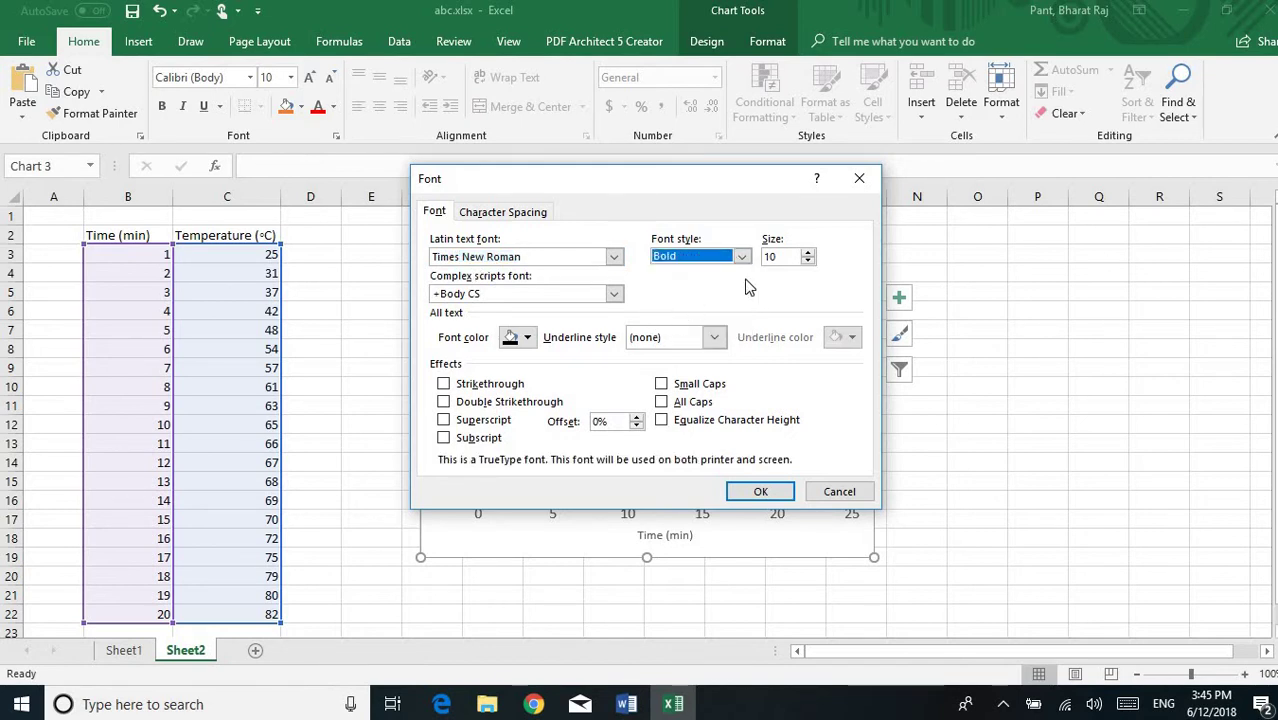
pyautogui.click(778, 257)
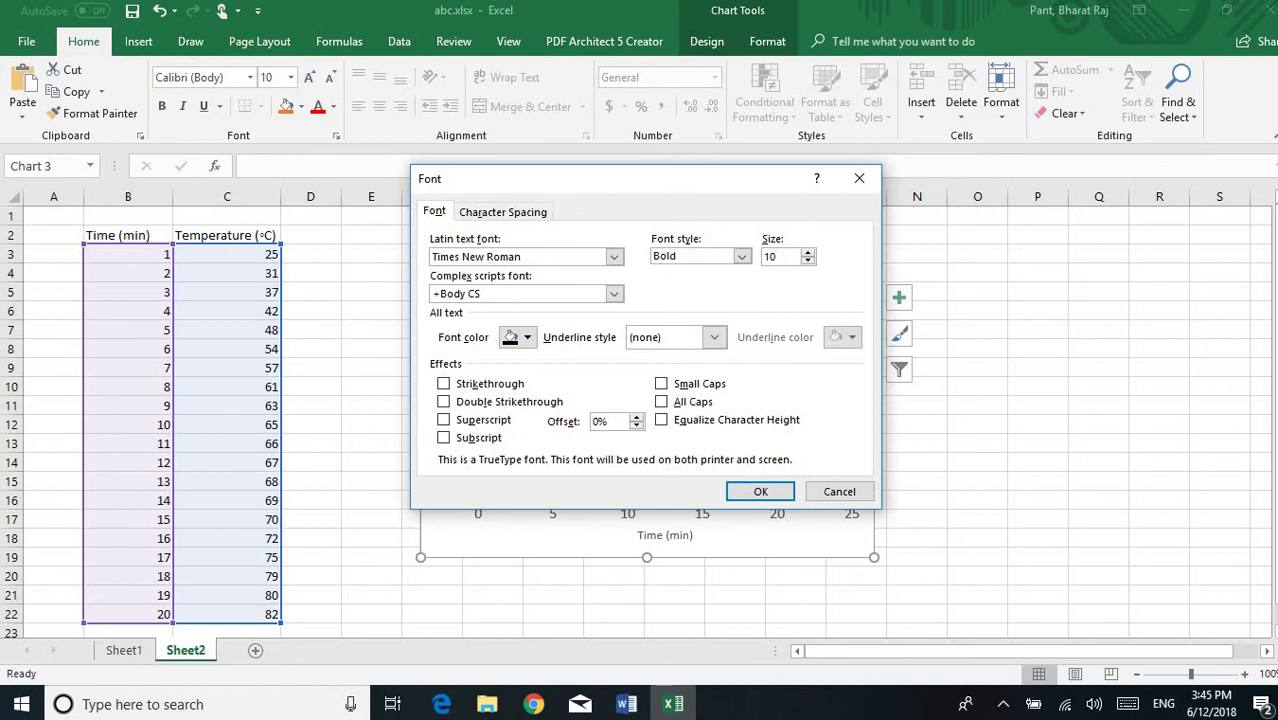
pyautogui.click(522, 339)
pyautogui.click(530, 362)
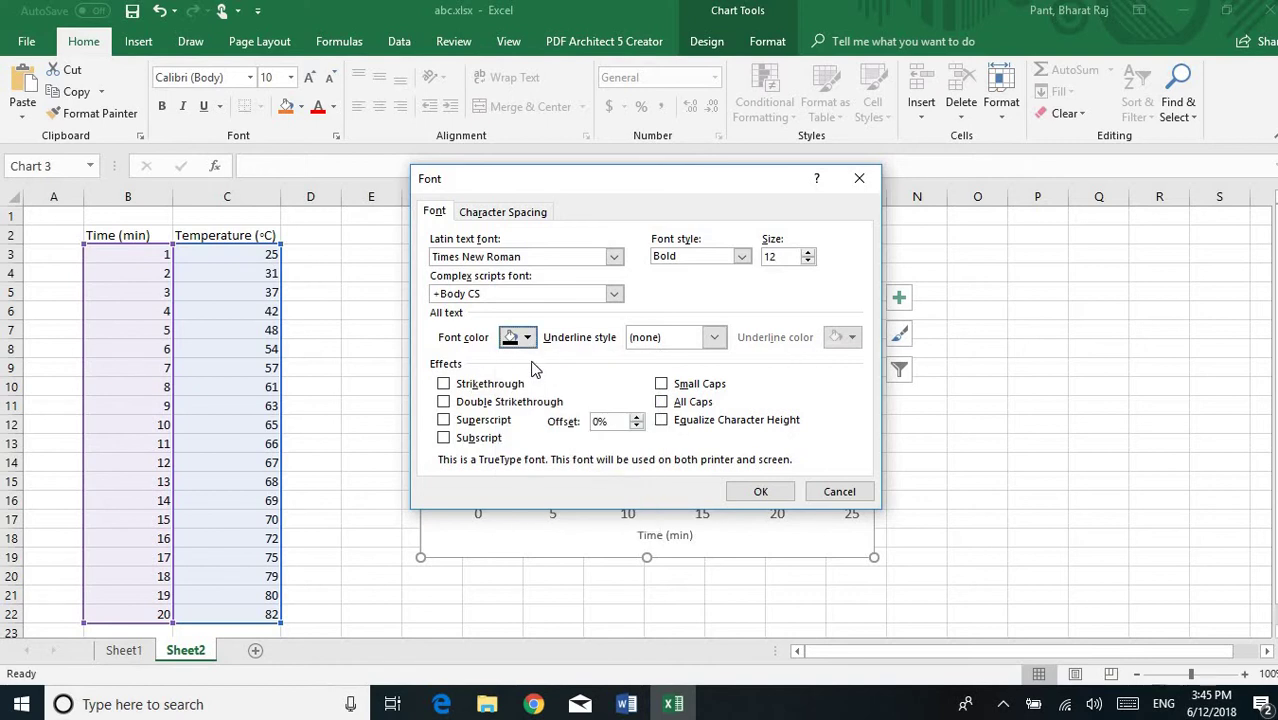
pyautogui.click(757, 491)
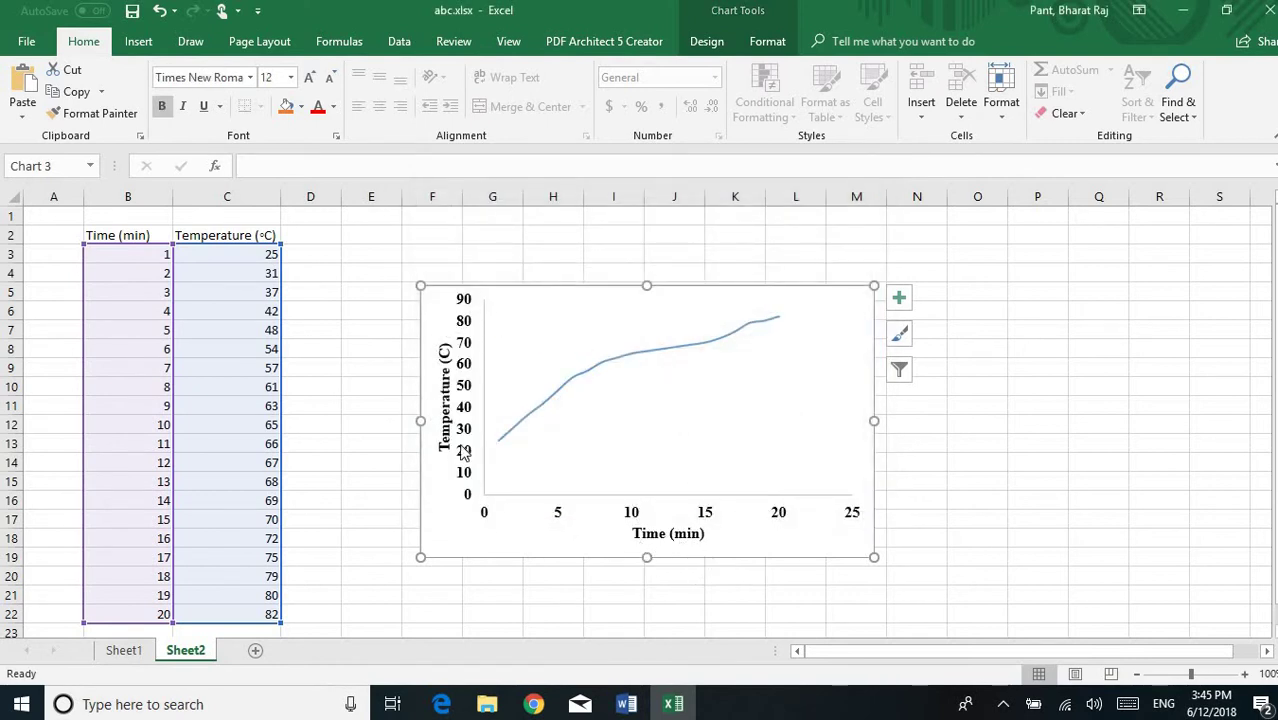
# Move the vertical axis title slightly away from the axis numbers, toward the outer edge of the chart
pyautogui.click(446, 396)
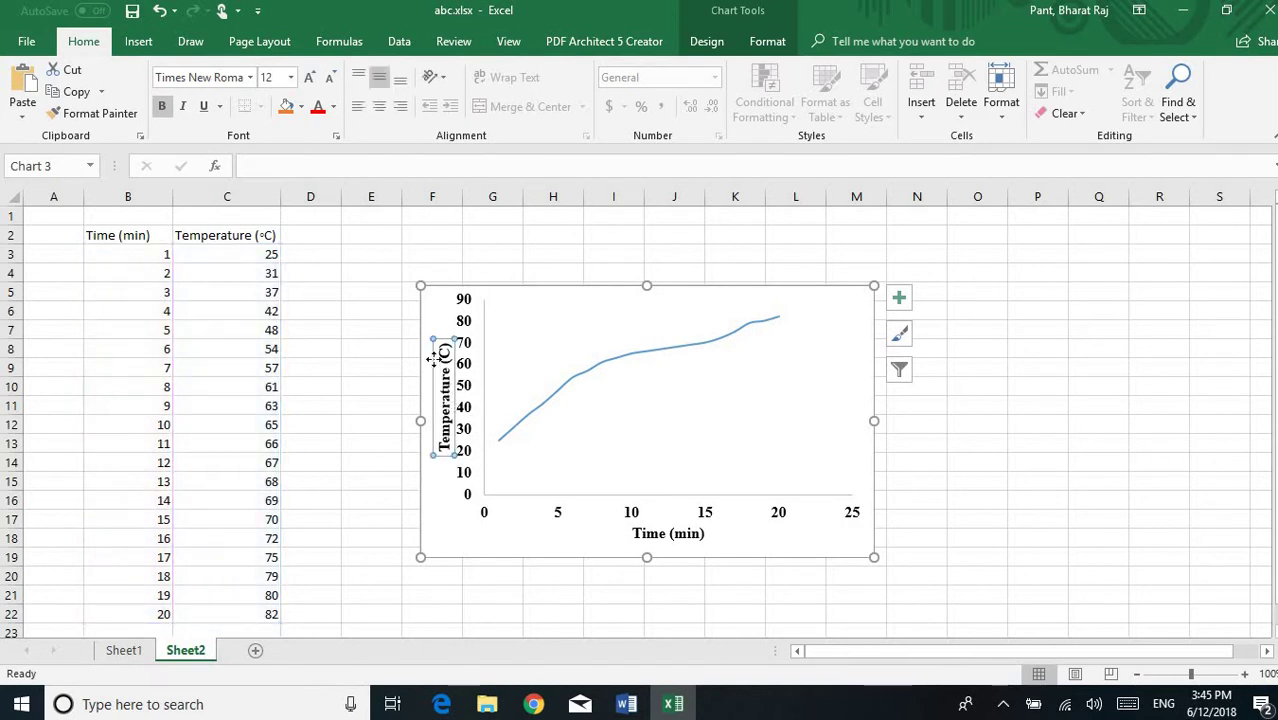
pyautogui.moveTo(432, 360); pyautogui.dragTo(408, 362)
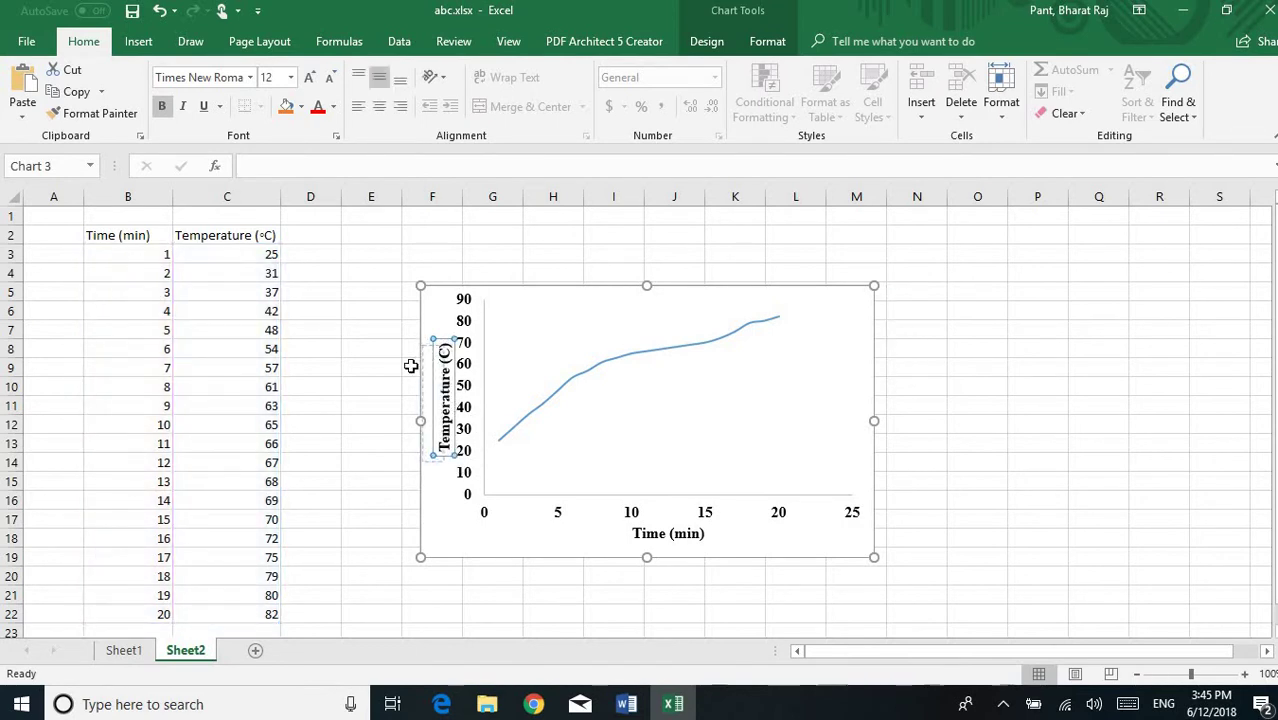
pyautogui.click(398, 367)
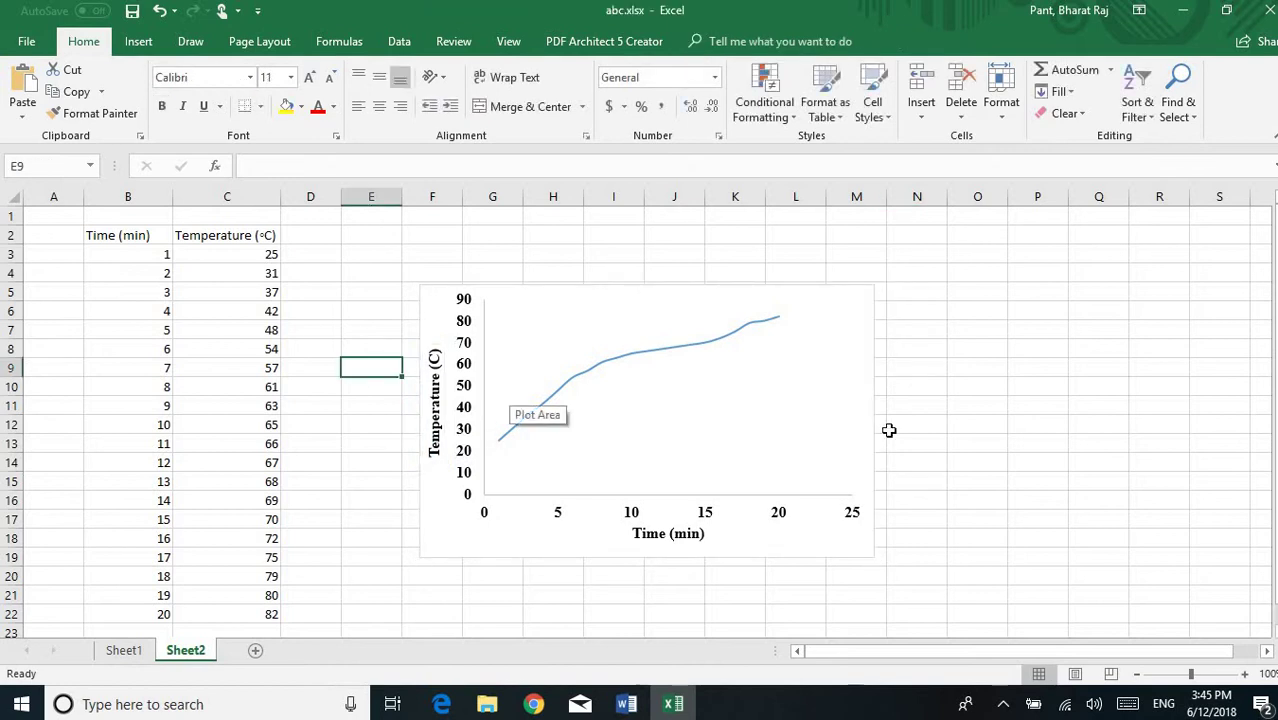
pyautogui.click(379, 292)
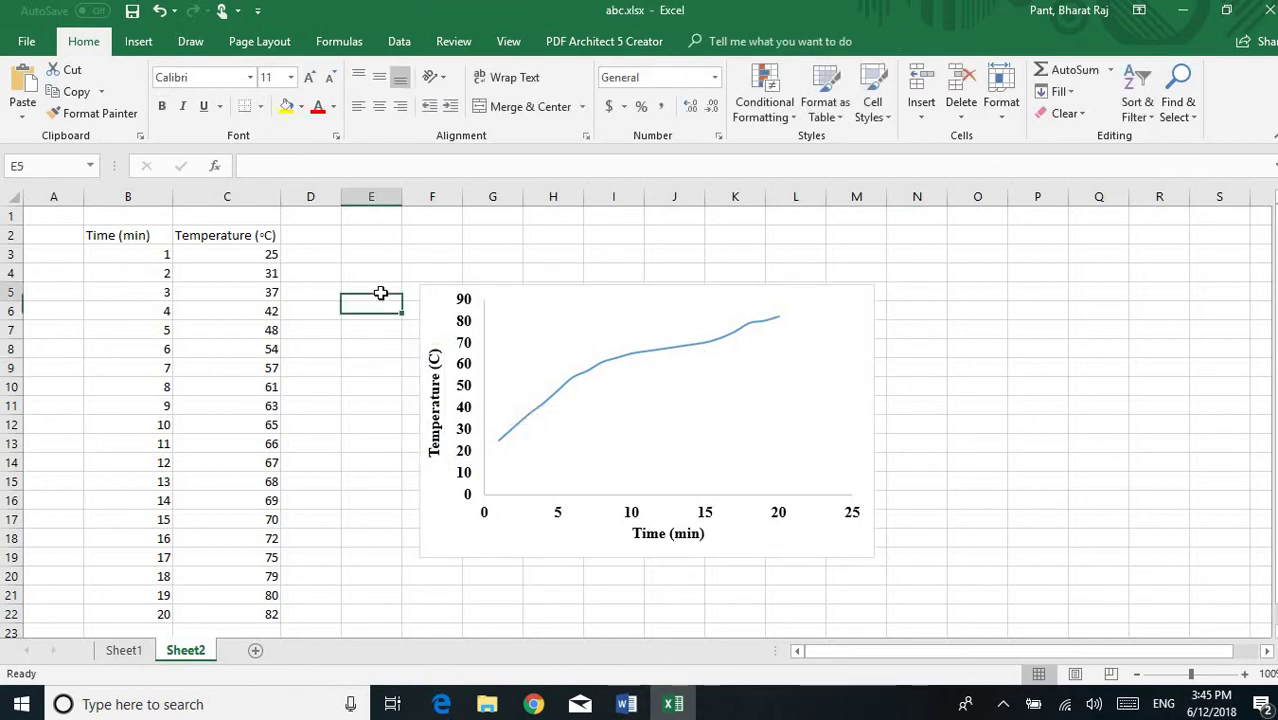
pyautogui.click(432, 318)
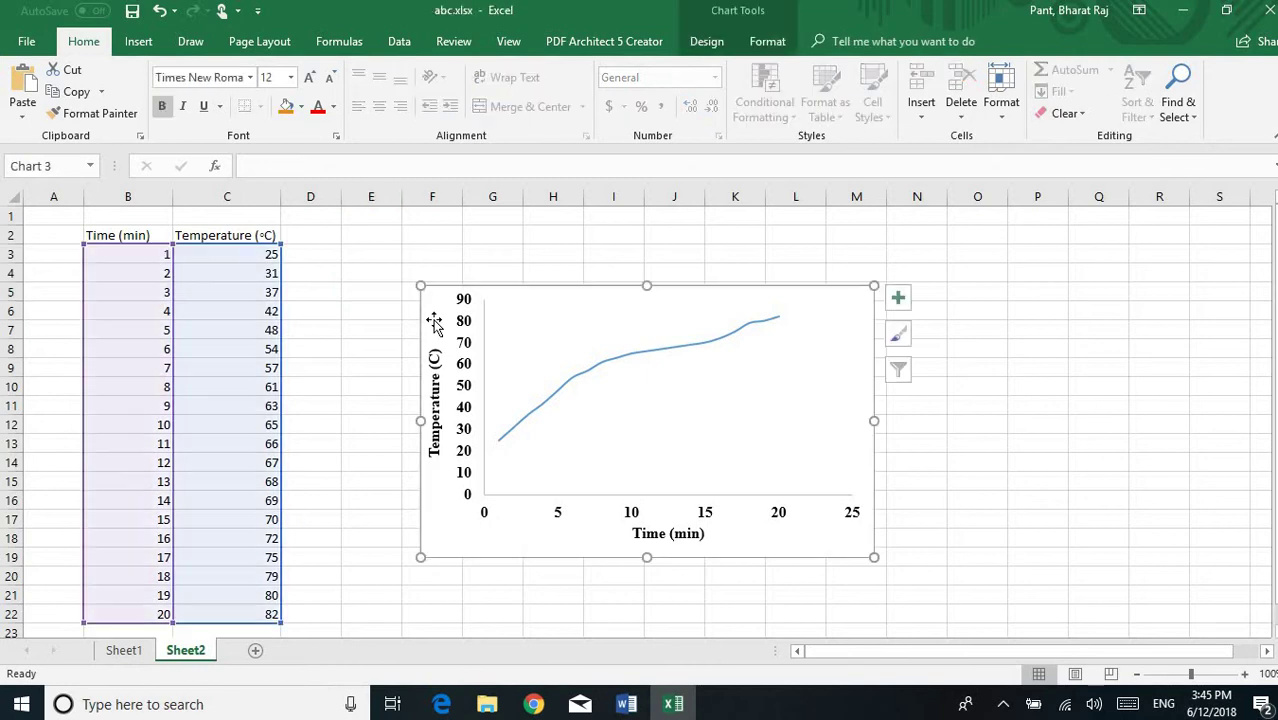
pyautogui.click(500, 337)
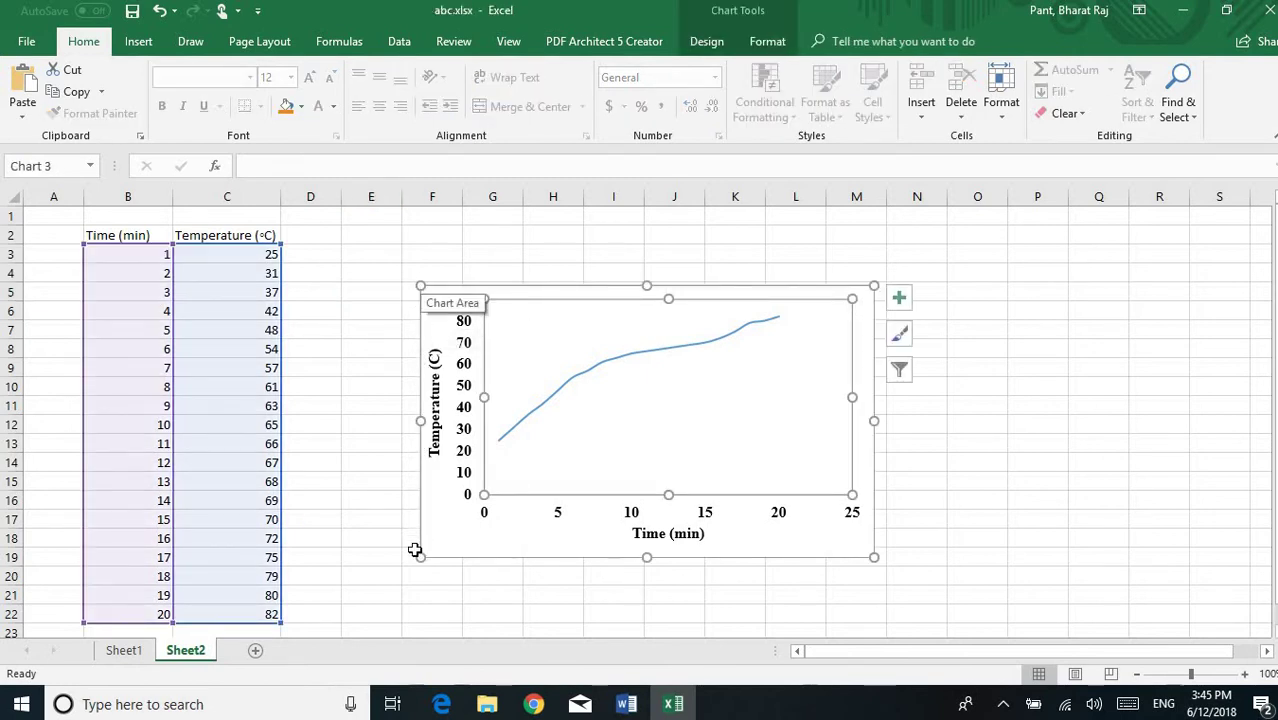
pyautogui.click(368, 382)
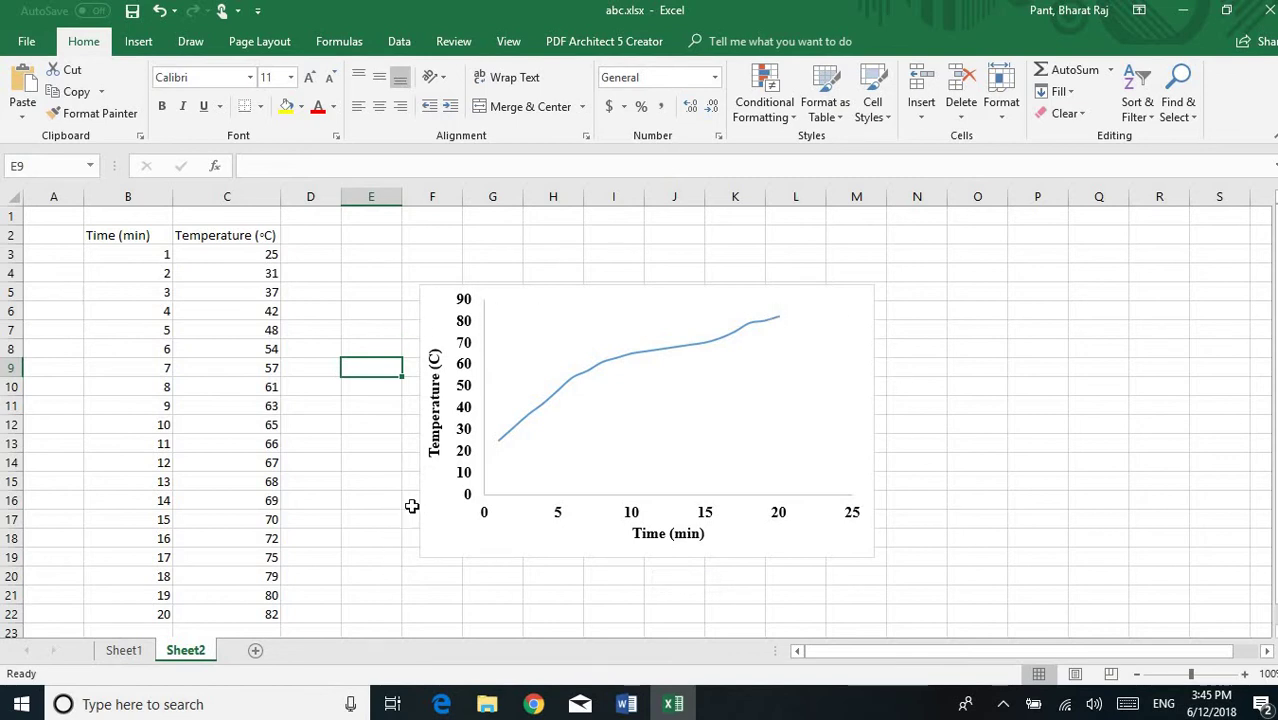
pyautogui.click(541, 378)
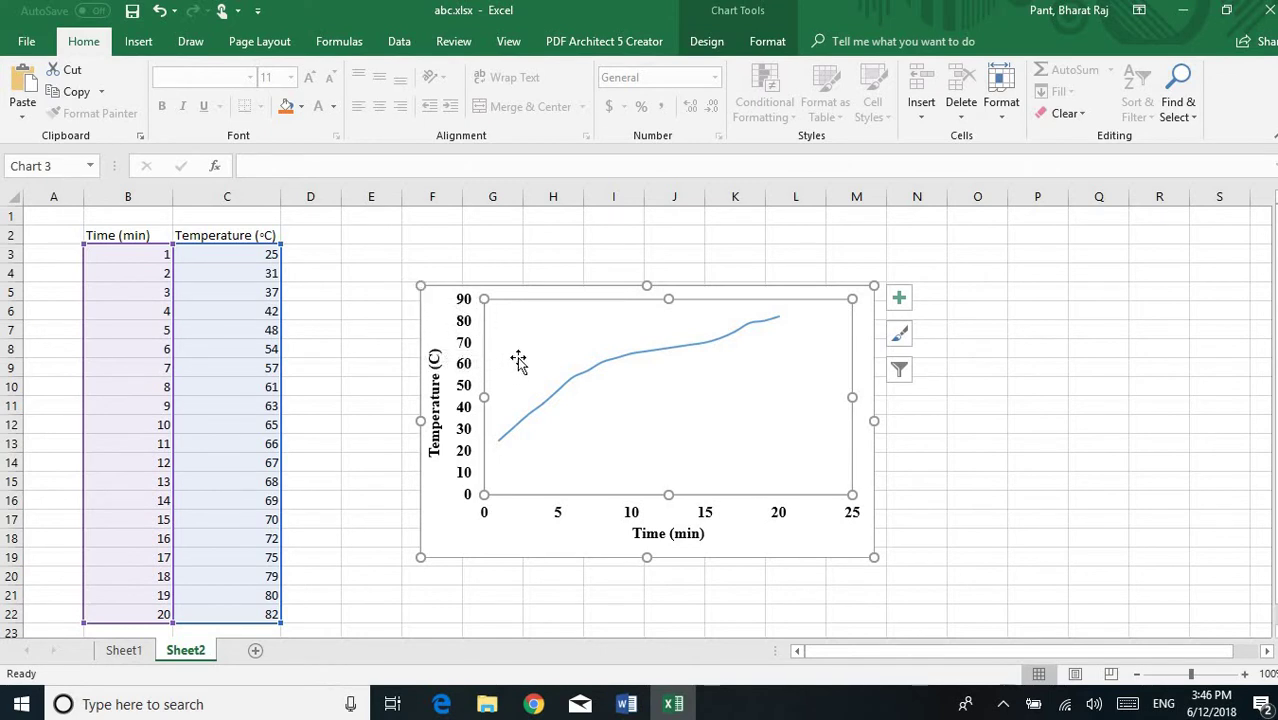
pyautogui.click(380, 325)
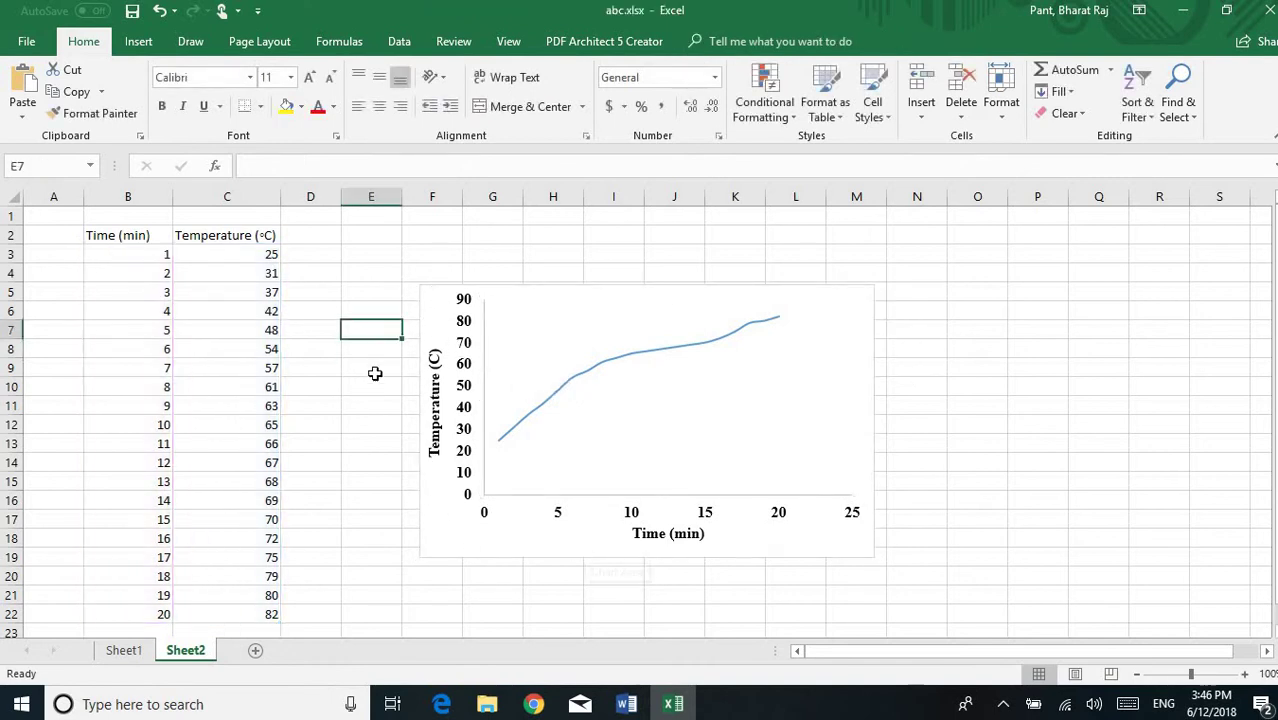
# Remove the outer border of the chart area by setting it to No line
pyautogui.click(429, 316)
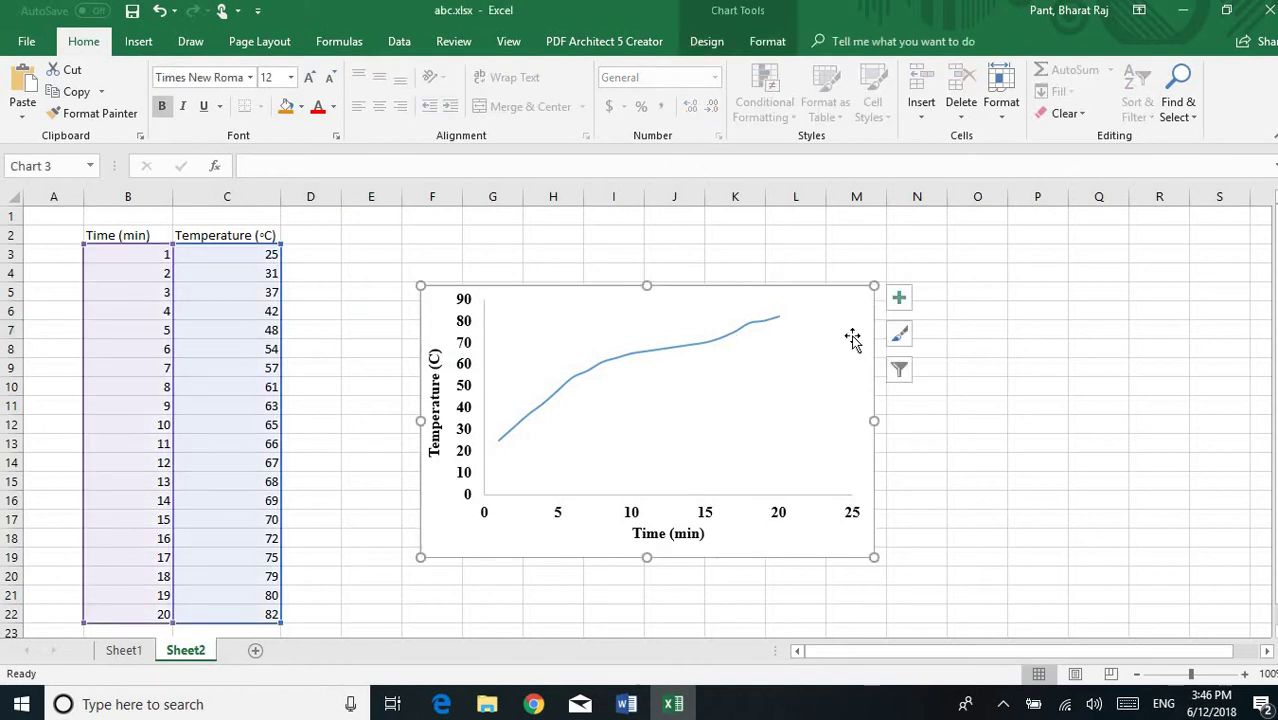
pyautogui.click(768, 42)
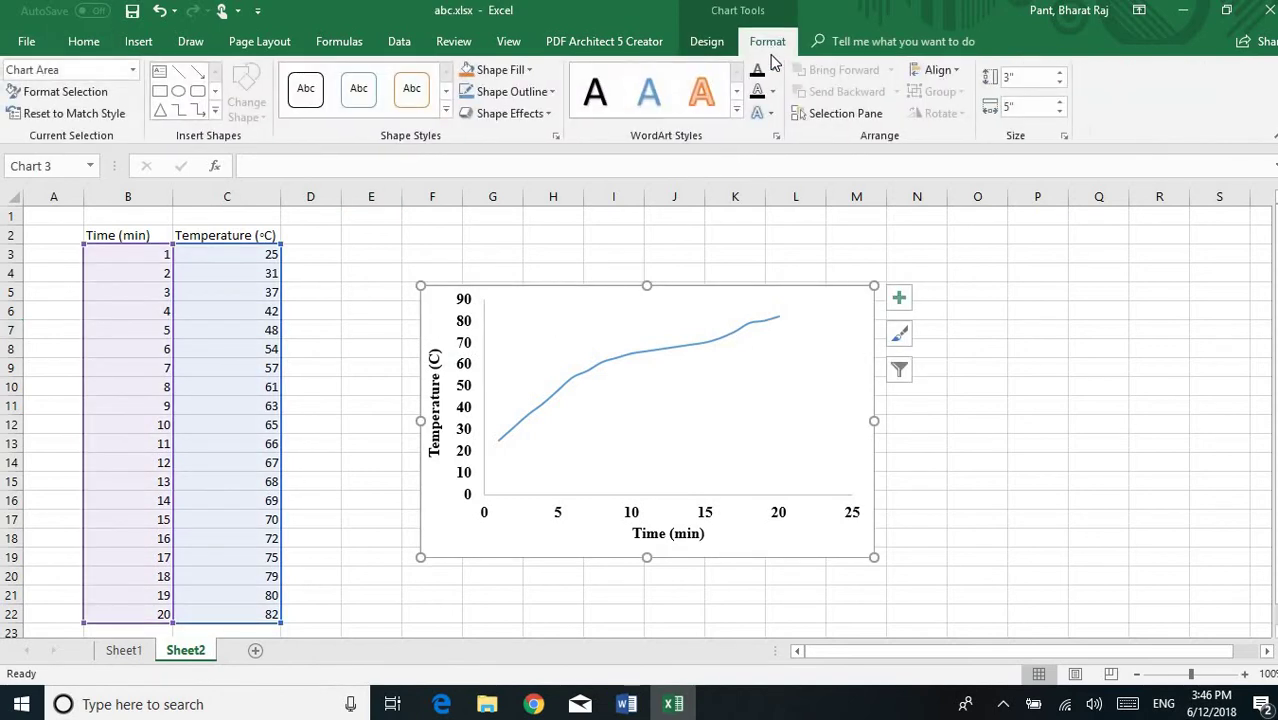
pyautogui.click(55, 98)
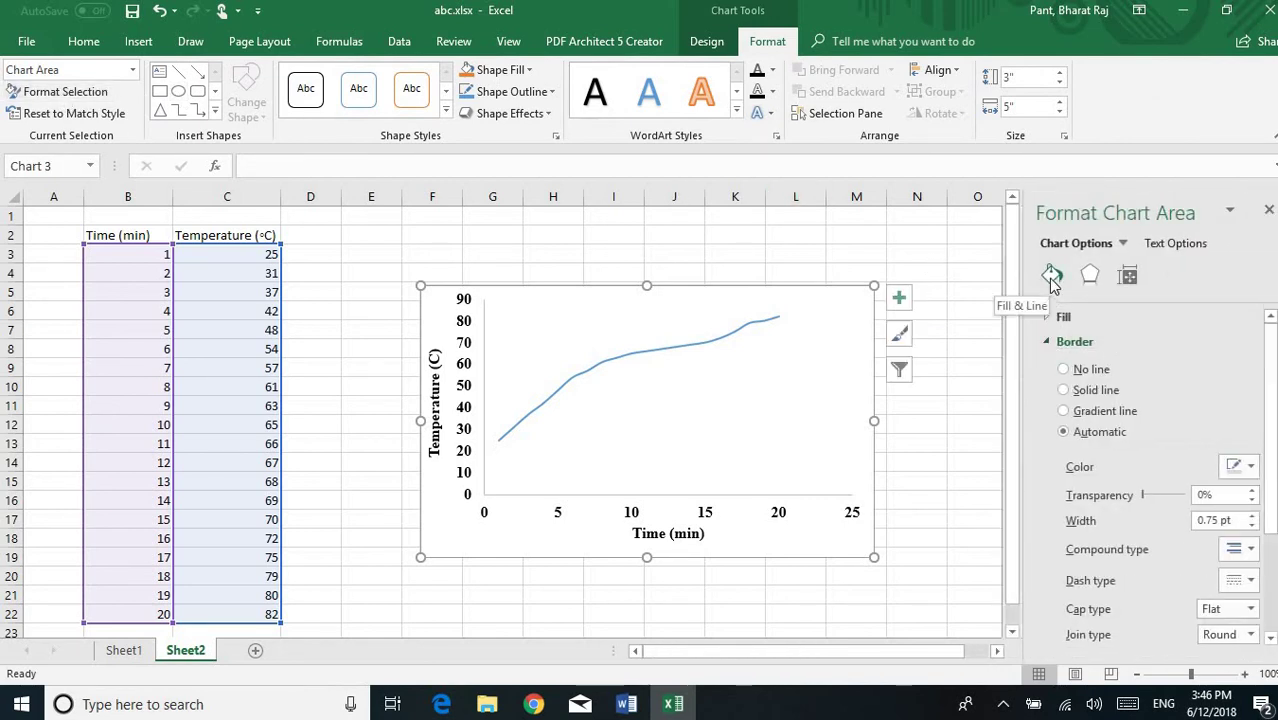
pyautogui.click(1063, 370)
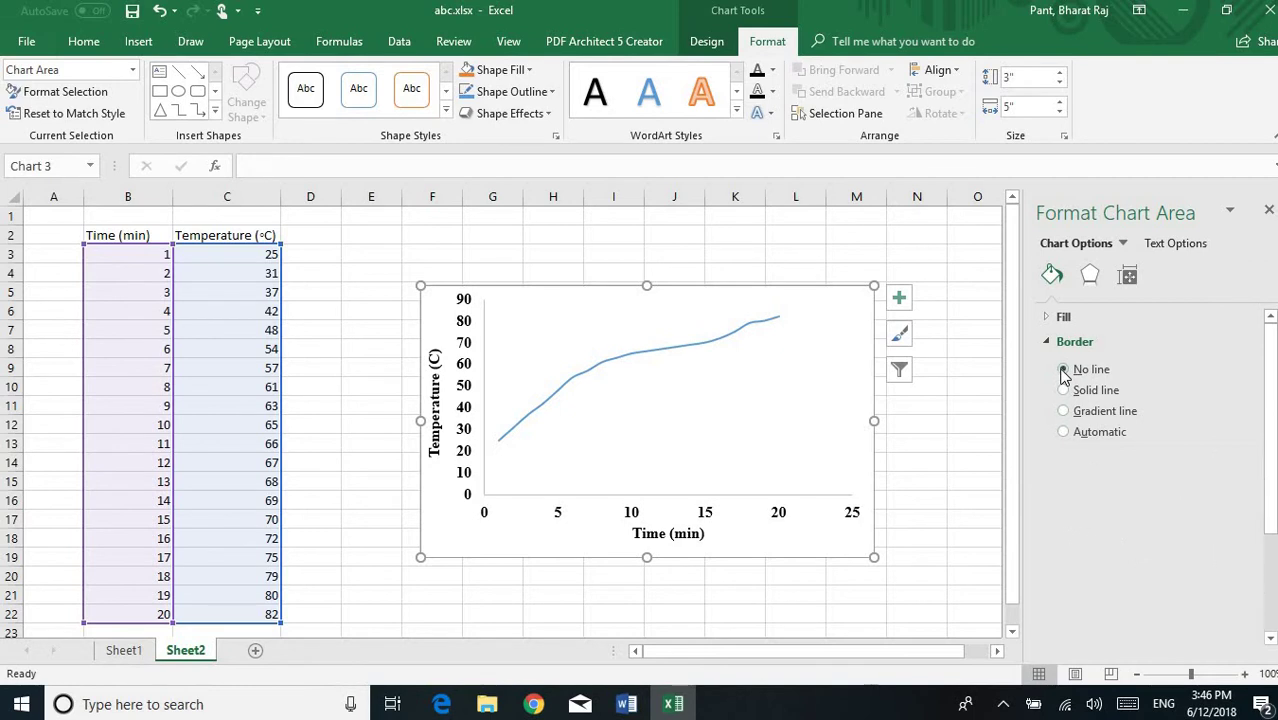
pyautogui.click(940, 383)
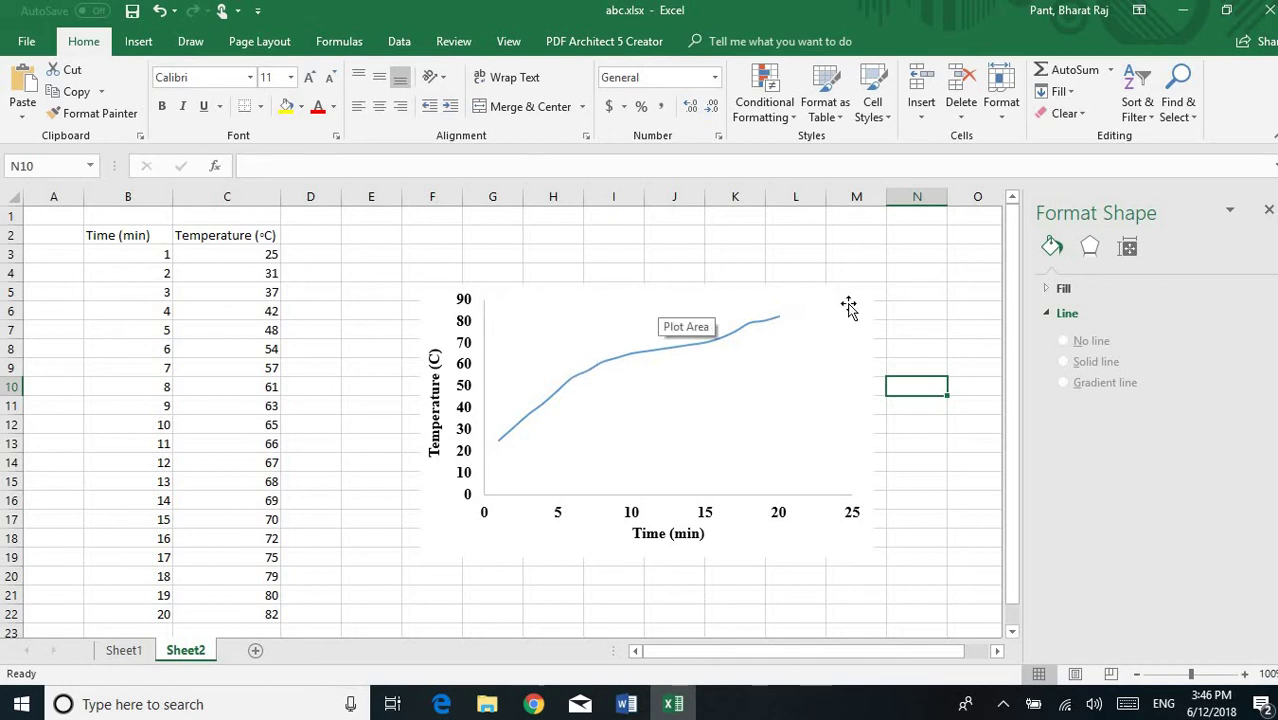
pyautogui.click(504, 333)
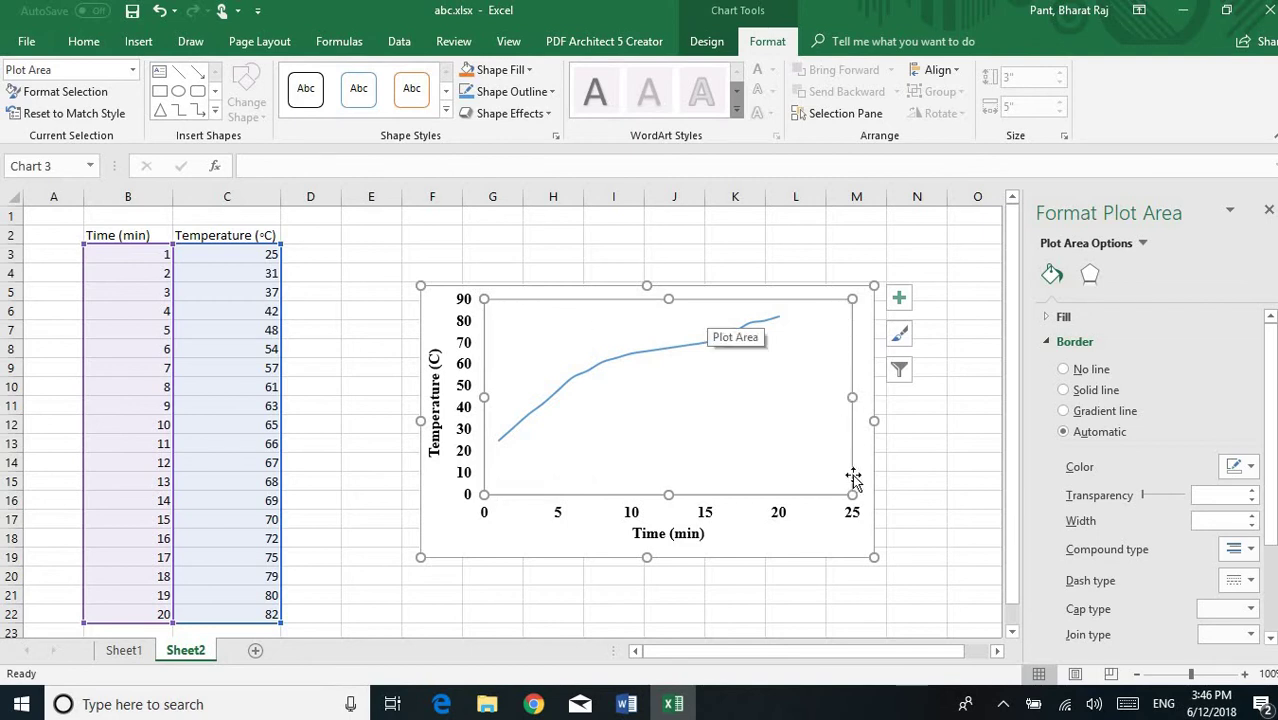
pyautogui.click(950, 272)
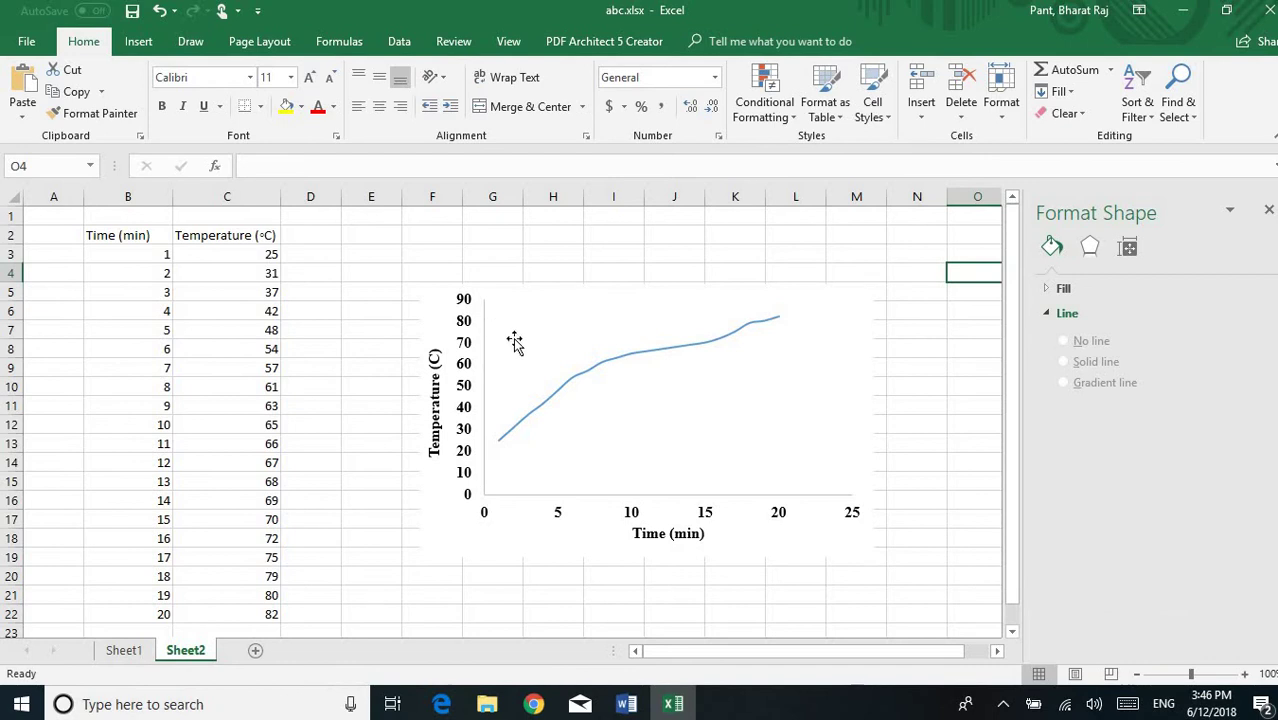
# Give the chart's plot area a solid line border
pyautogui.click(529, 366)
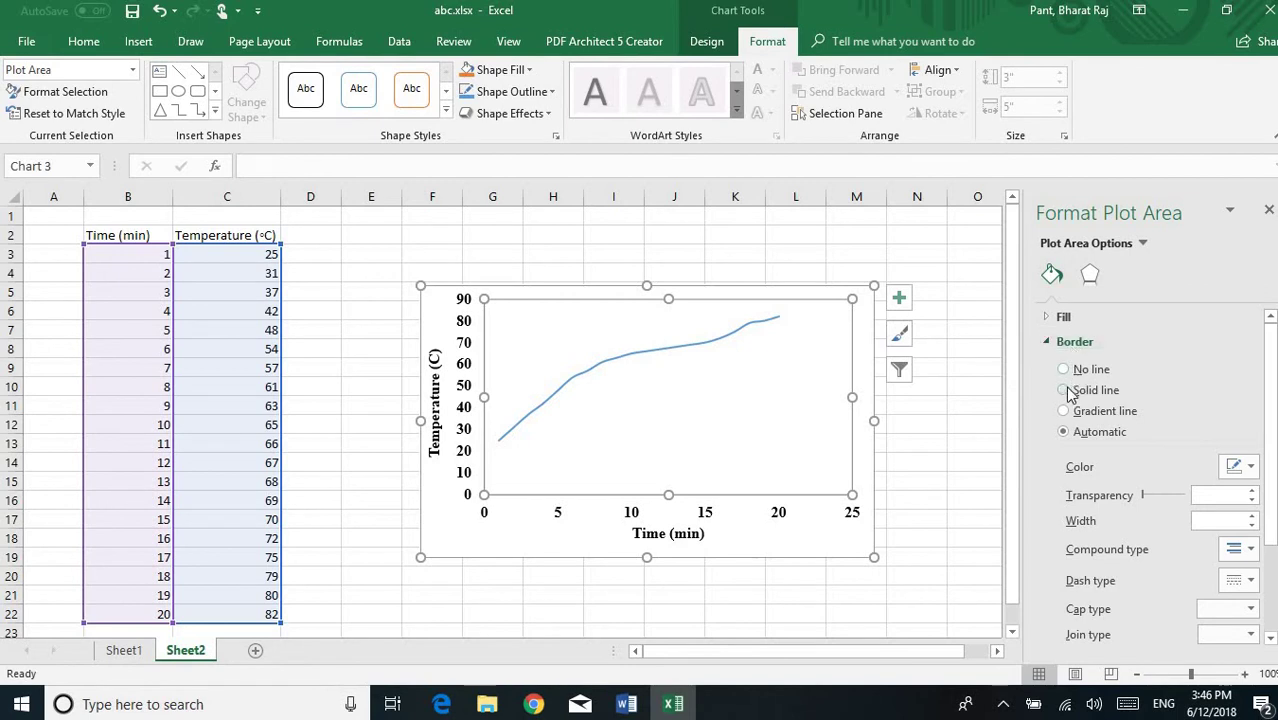
pyautogui.click(1064, 390)
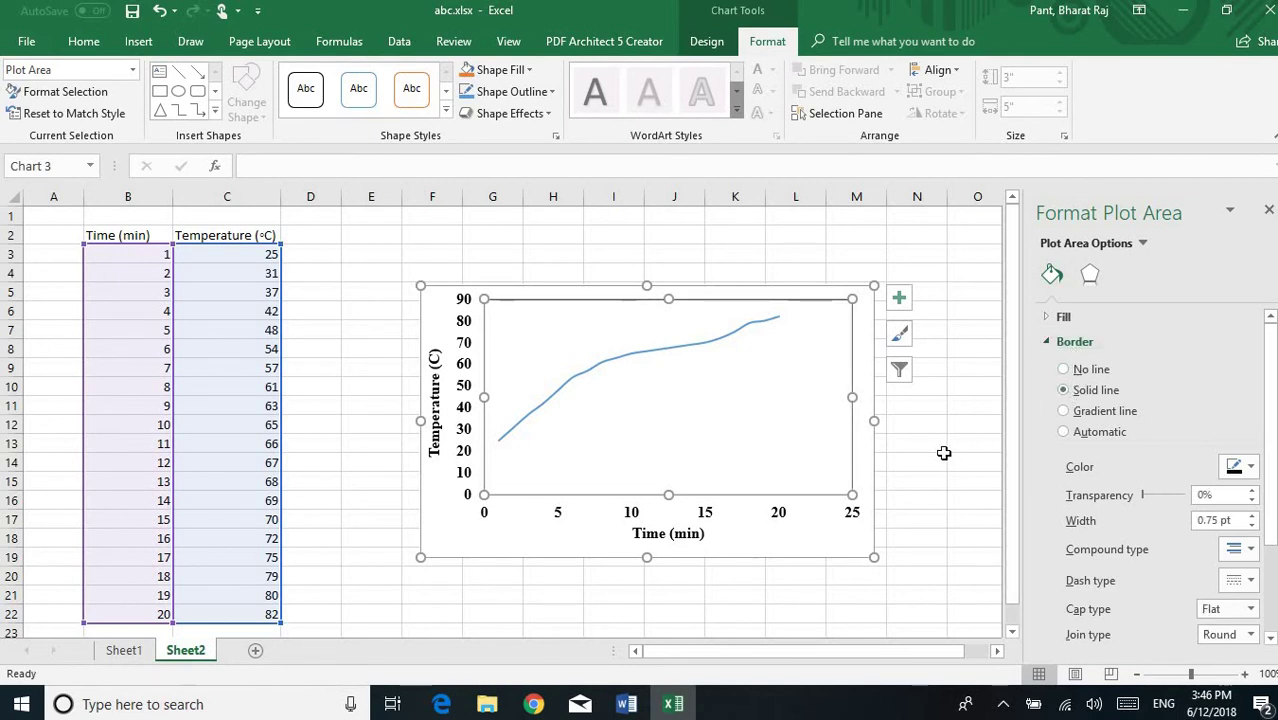
pyautogui.click(943, 456)
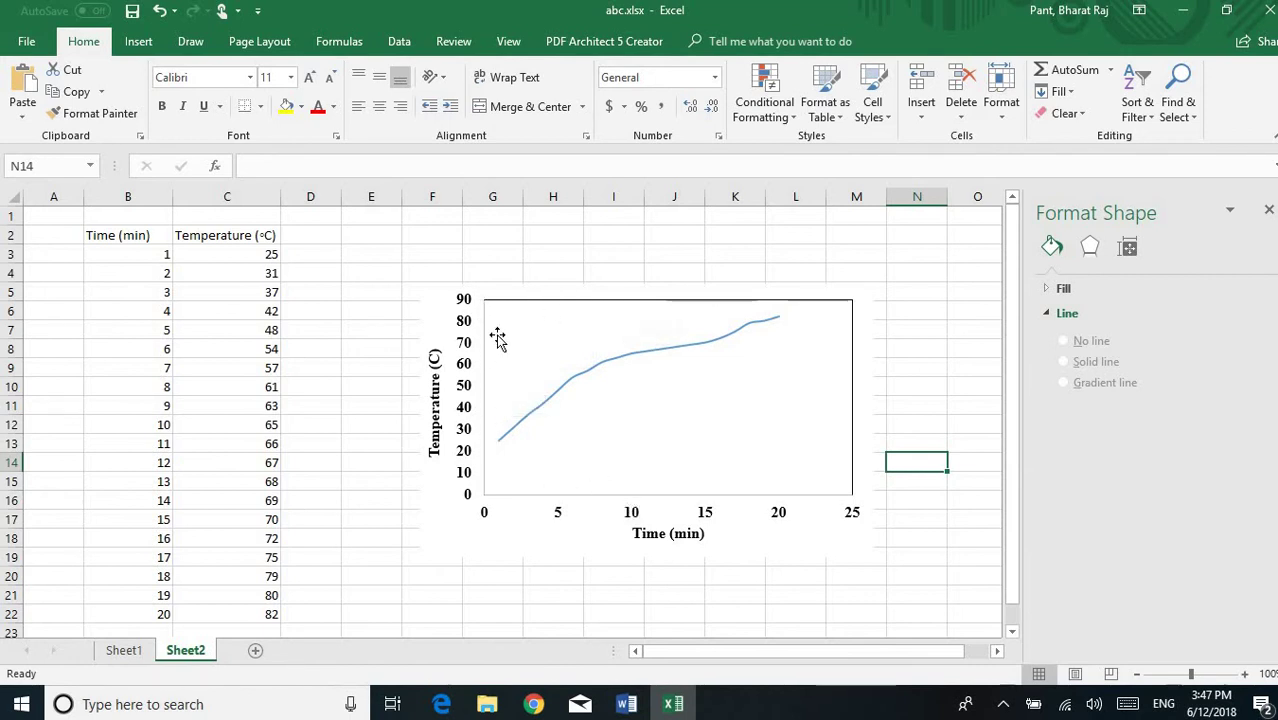
# Set the line of the vertical temperature axis to Solid line
pyautogui.click(465, 345)
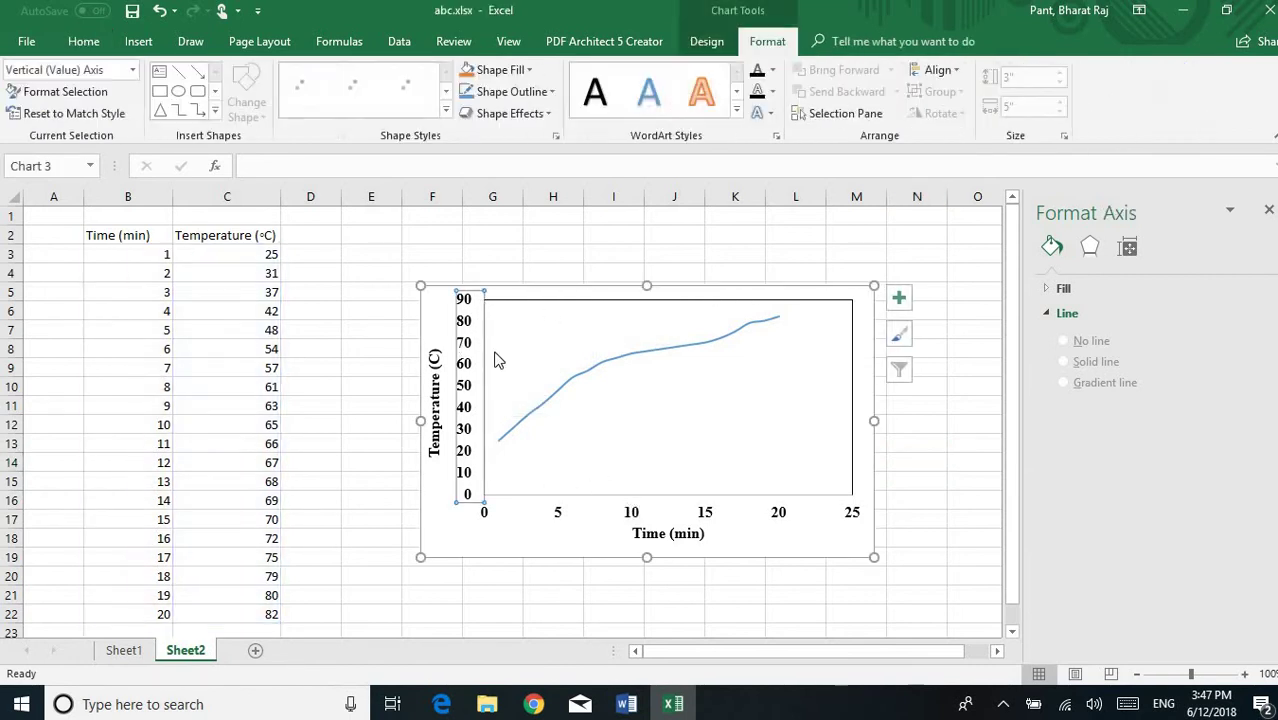
pyautogui.click(1165, 278)
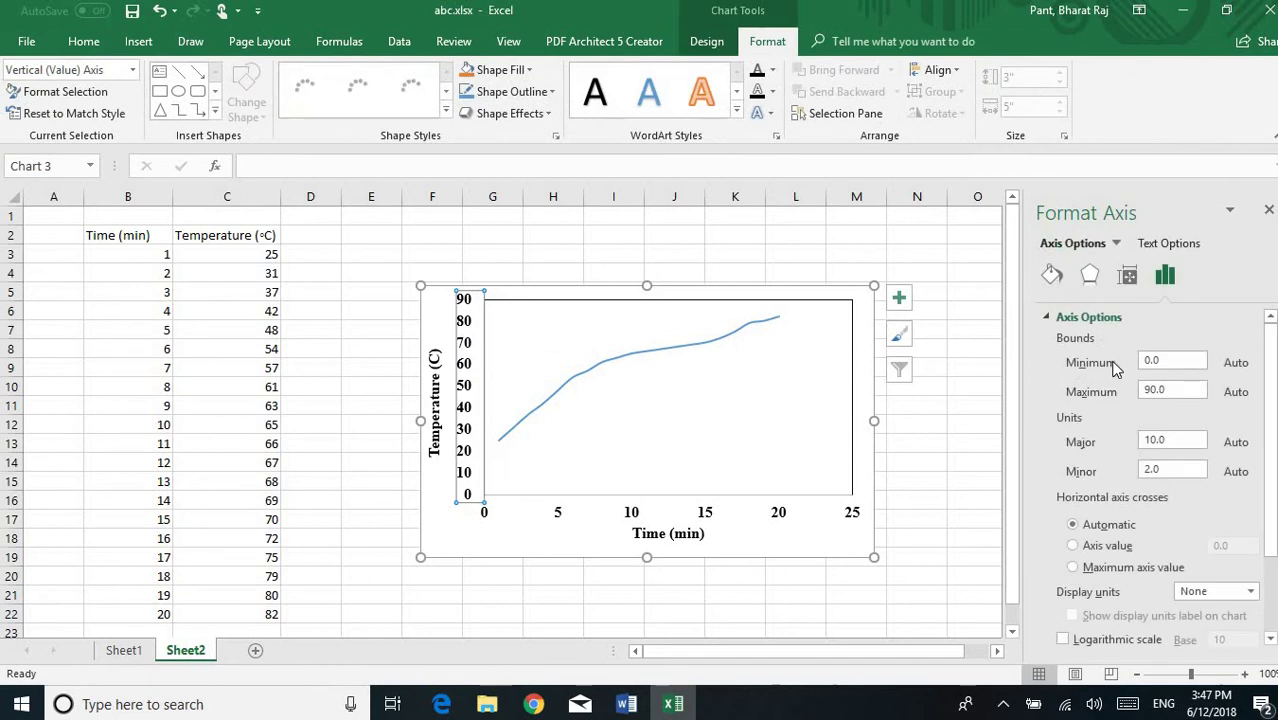
pyautogui.click(1053, 276)
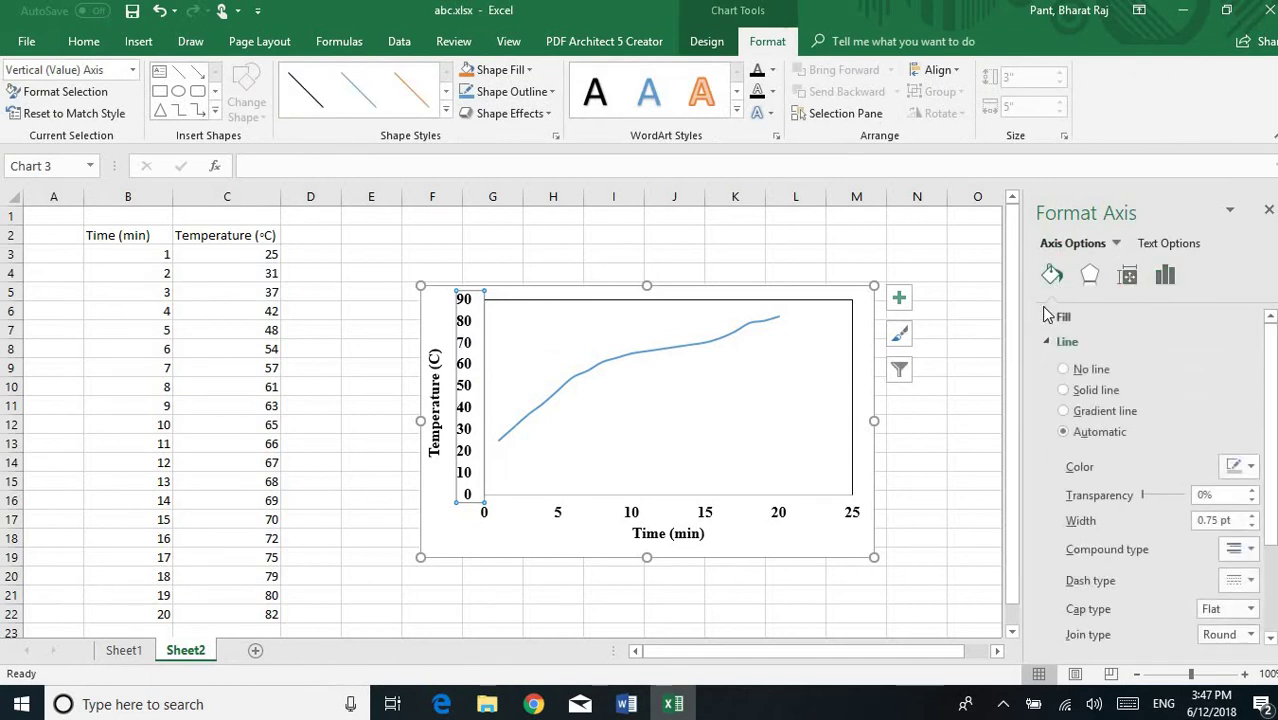
pyautogui.click(1064, 391)
pyautogui.click(910, 461)
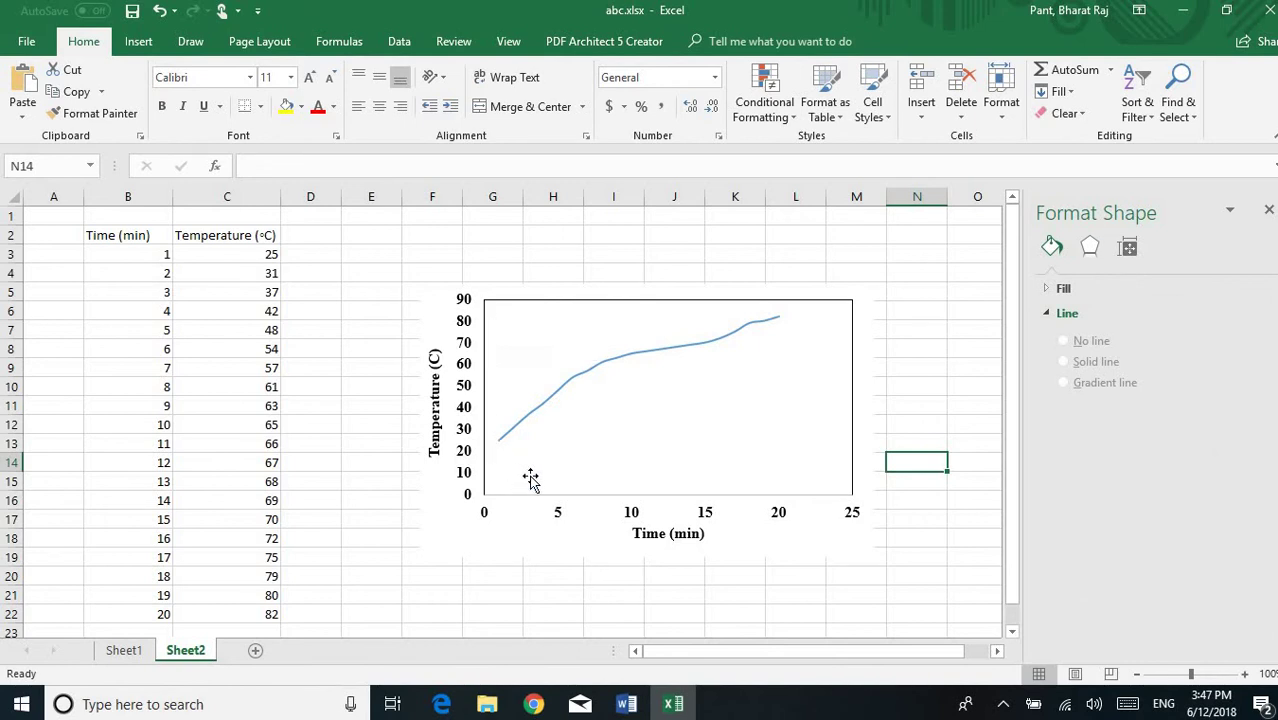
# Set the line of the horizontal time axis to Solid line
pyautogui.click(628, 514)
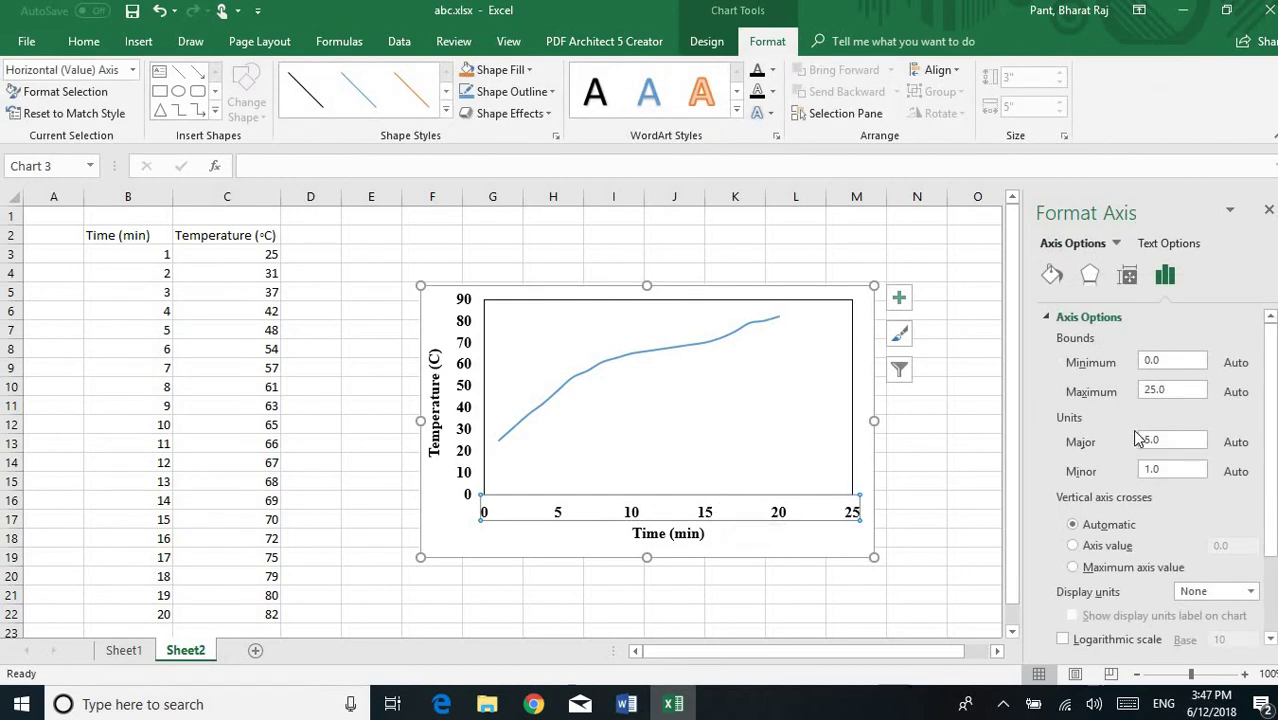
pyautogui.click(1052, 276)
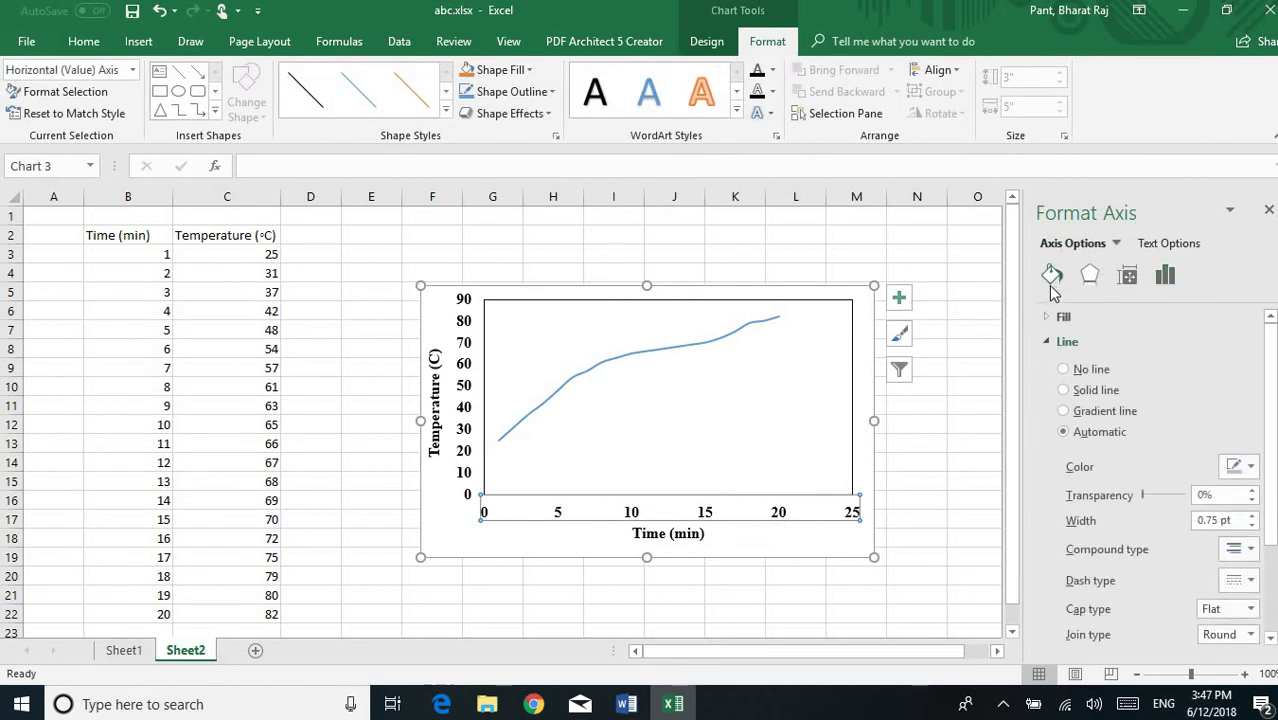
pyautogui.click(1064, 390)
pyautogui.click(966, 450)
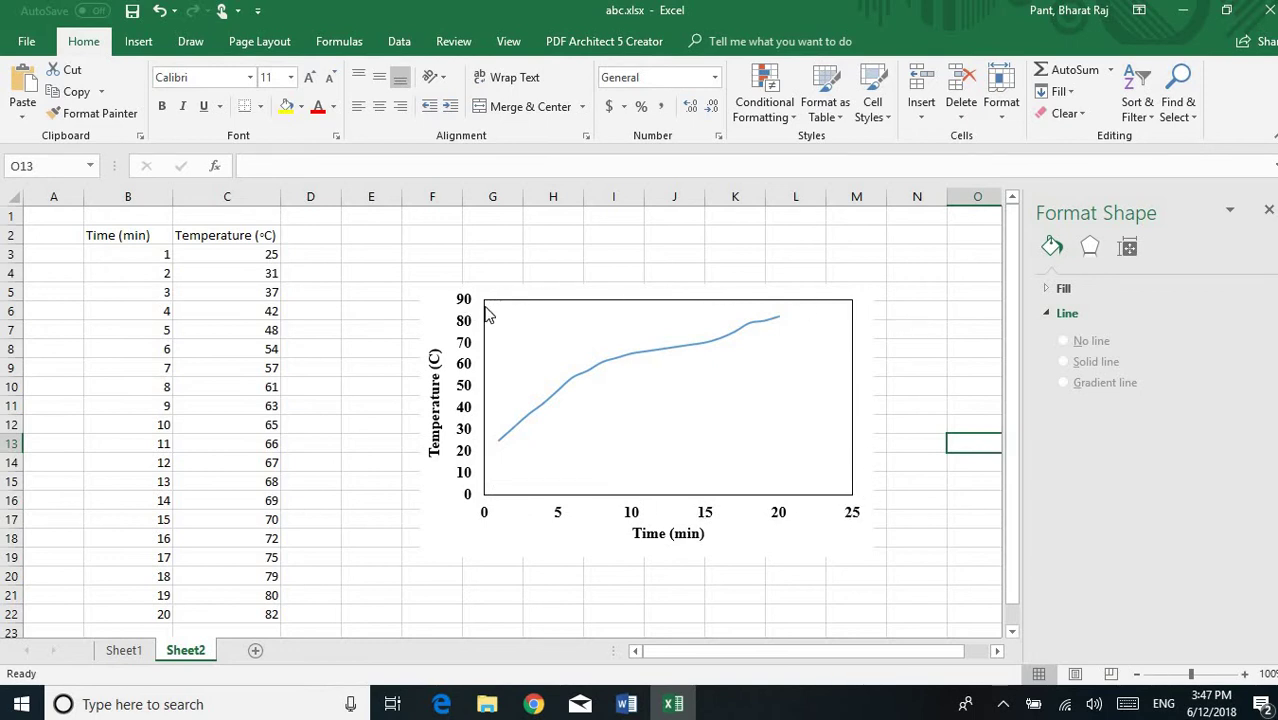
pyautogui.click(907, 428)
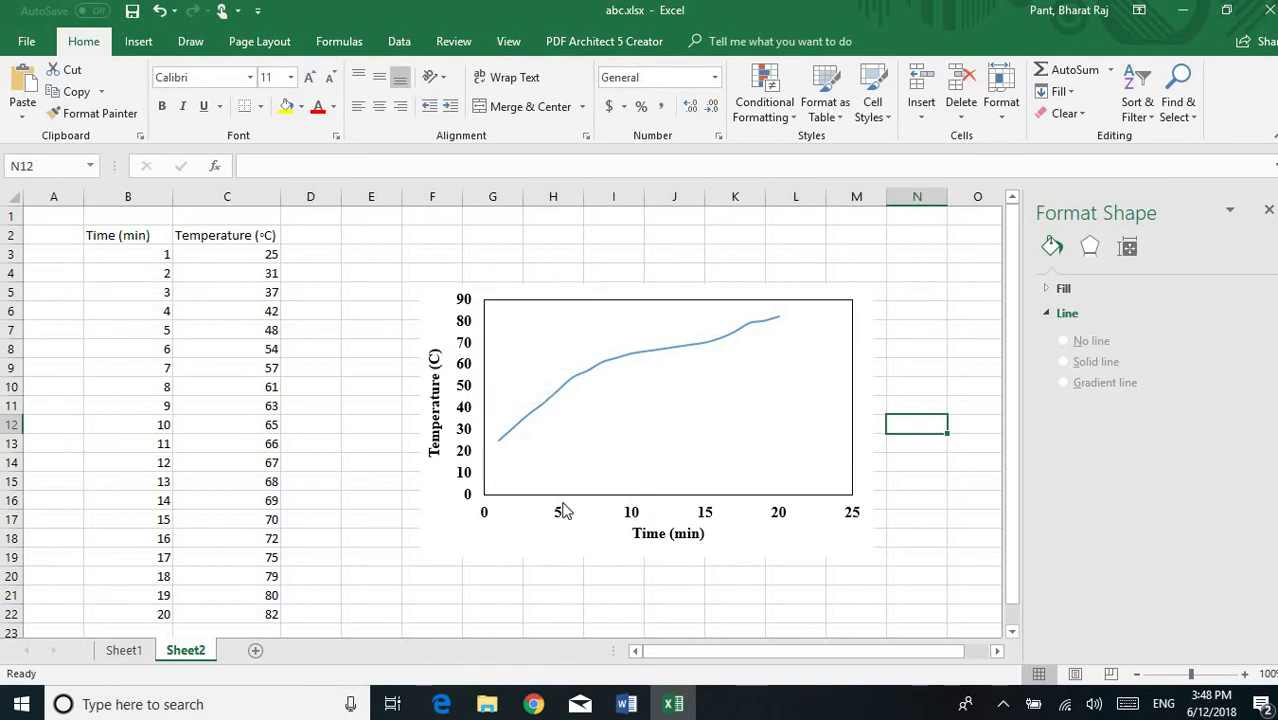
# Set the major tick marks of the vertical temperature axis to Inside
pyautogui.click(462, 331)
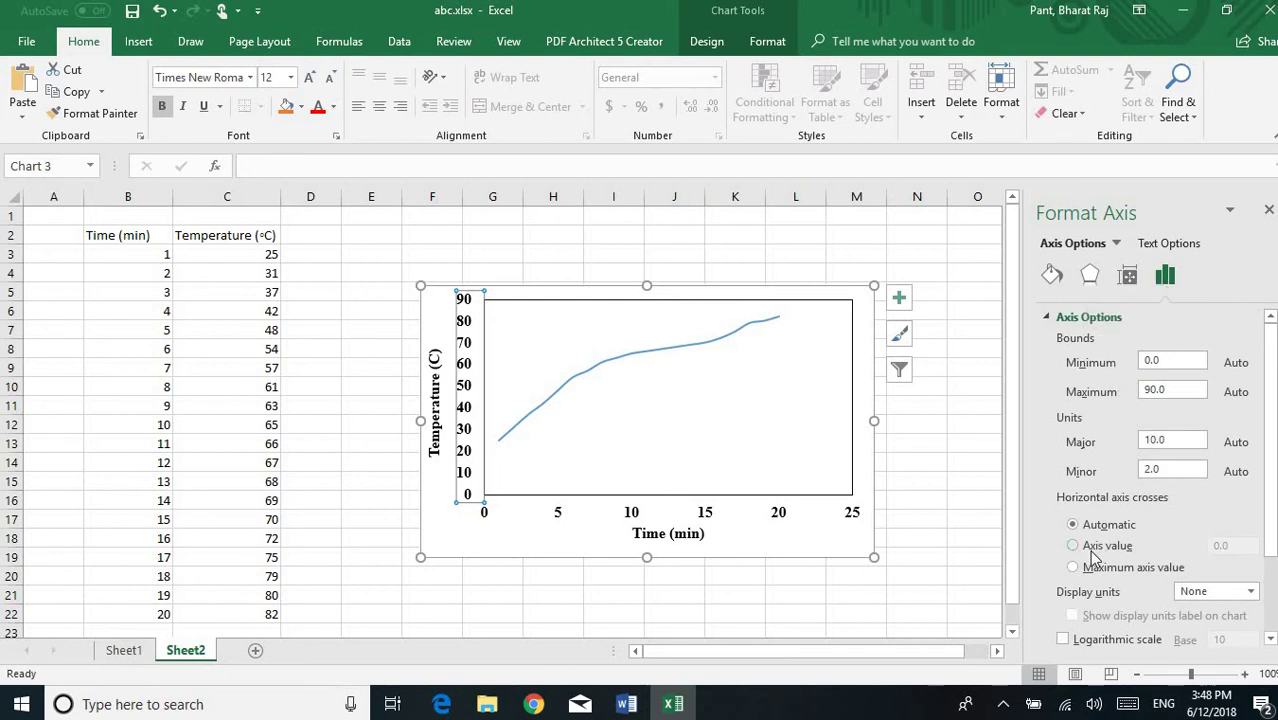
pyautogui.scroll(-3, 1093, 556)
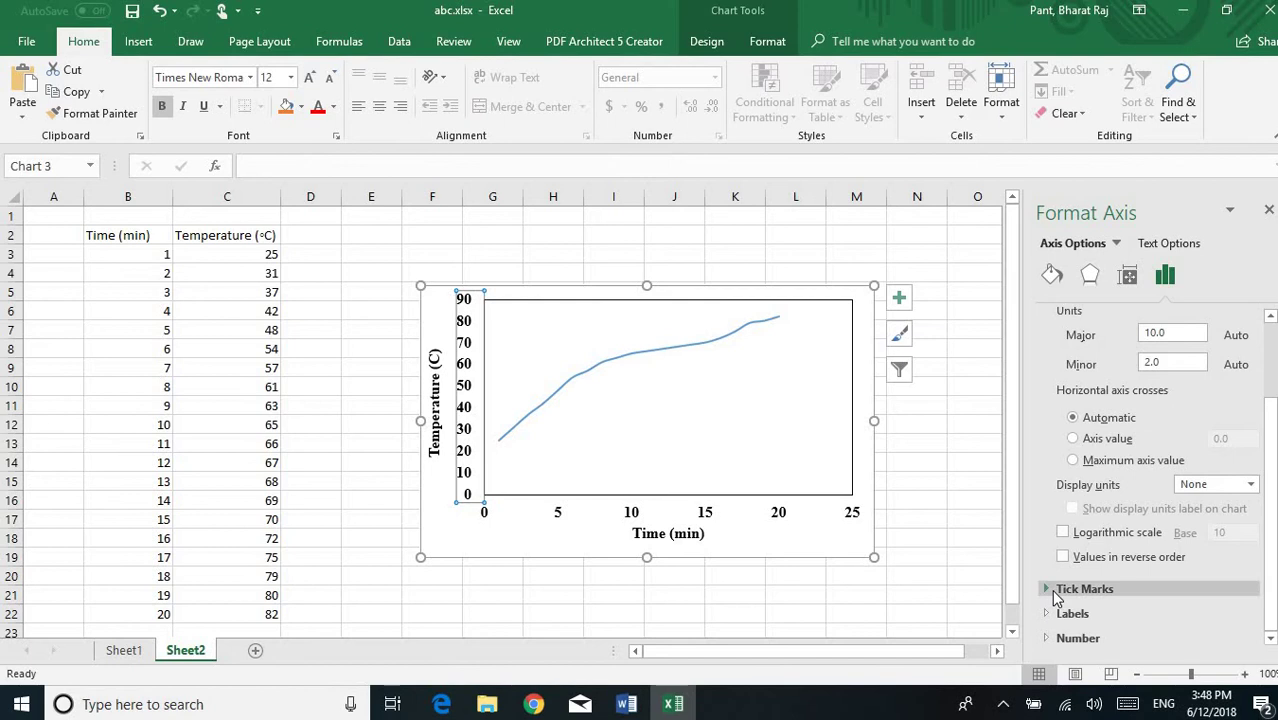
pyautogui.click(1051, 589)
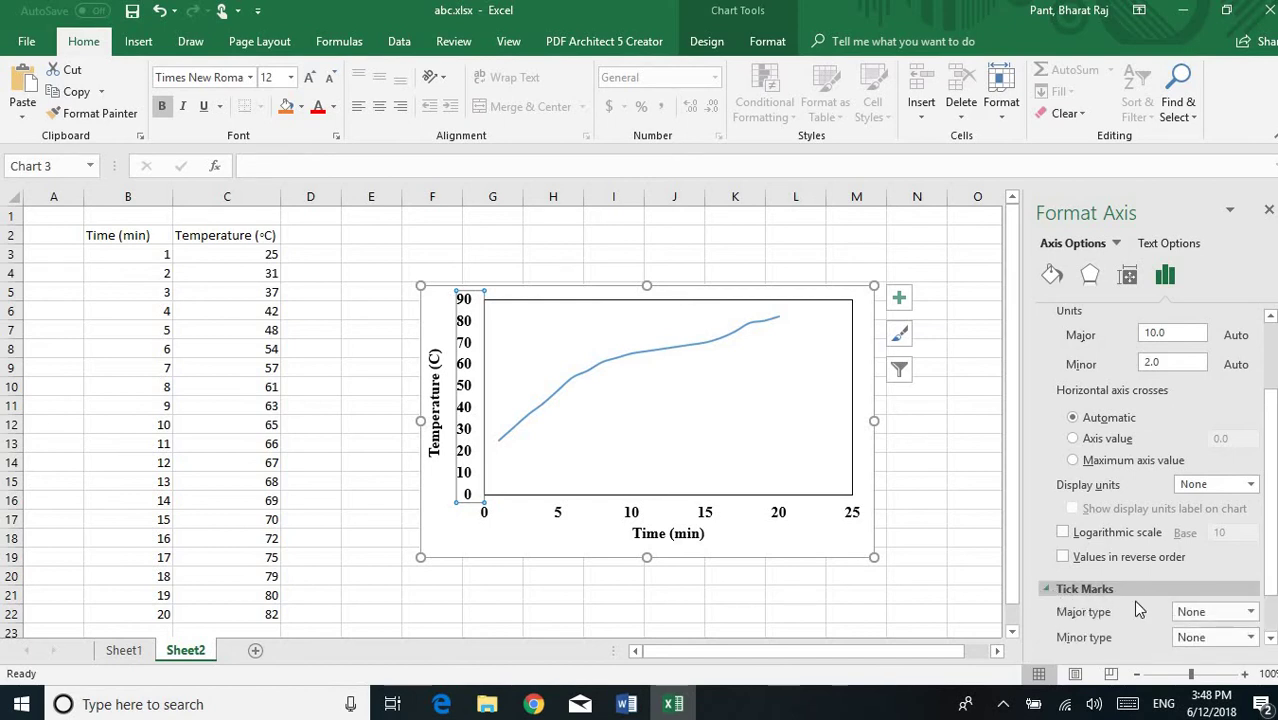
pyautogui.scroll(-1, 1133, 600)
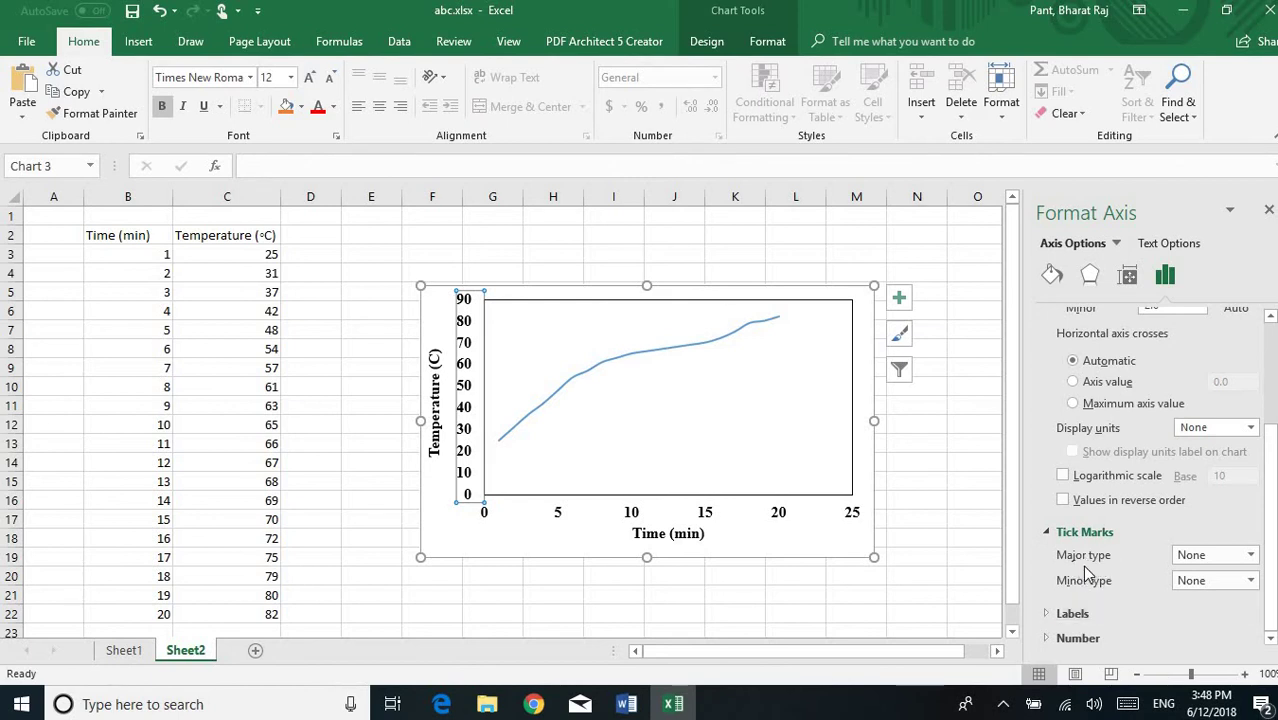
pyautogui.click(1250, 556)
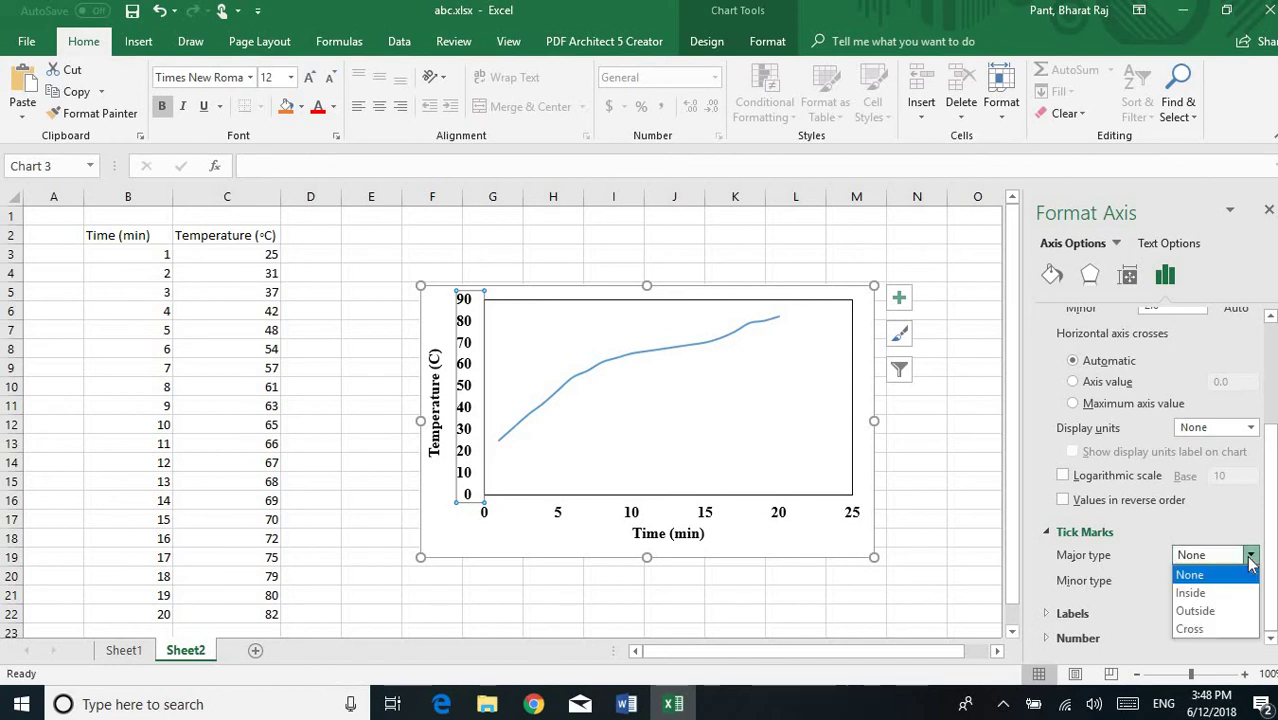
pyautogui.click(1212, 596)
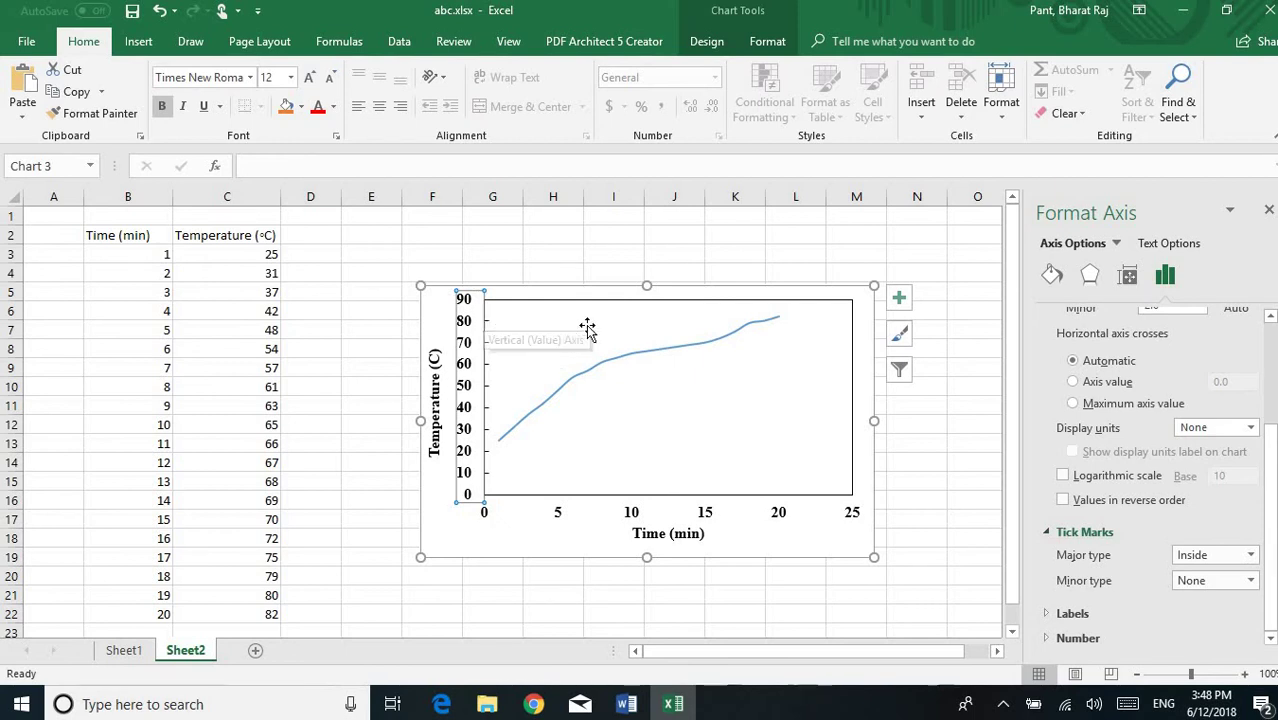
# Try Outside major tick marks on the vertical axis and switch them back to Inside
pyautogui.click(1250, 555)
pyautogui.click(1216, 613)
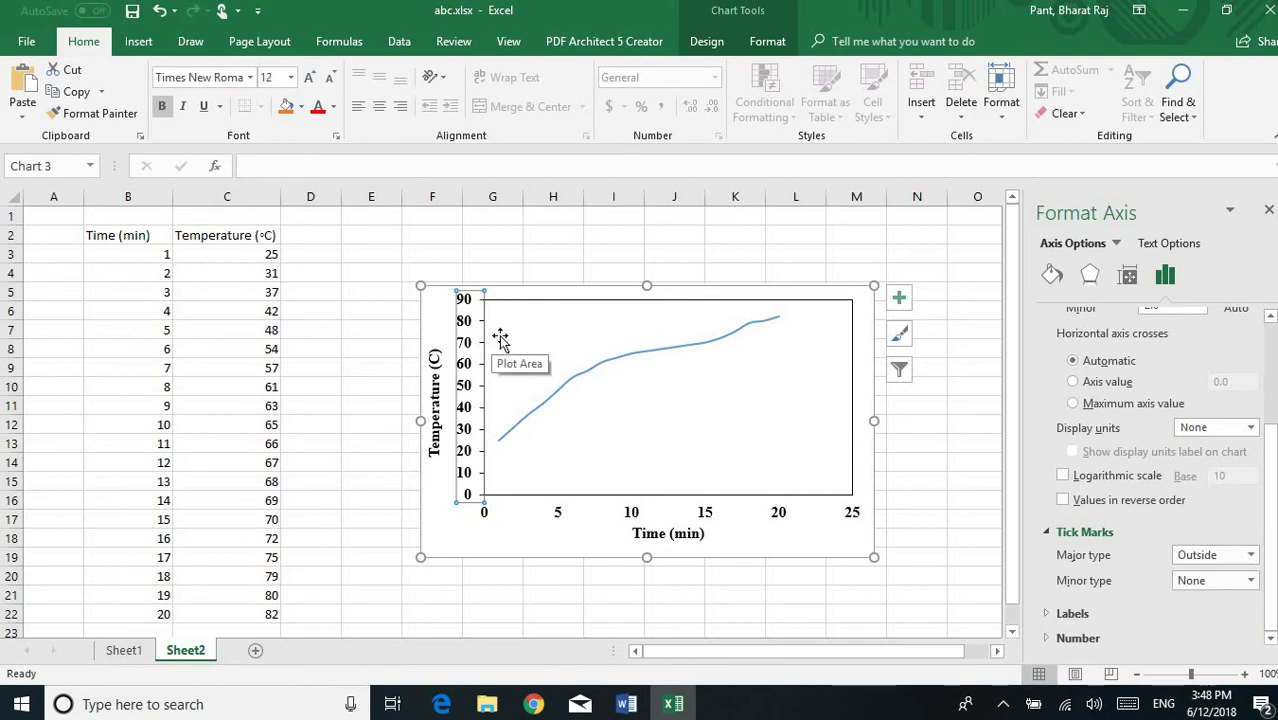
pyautogui.click(1251, 557)
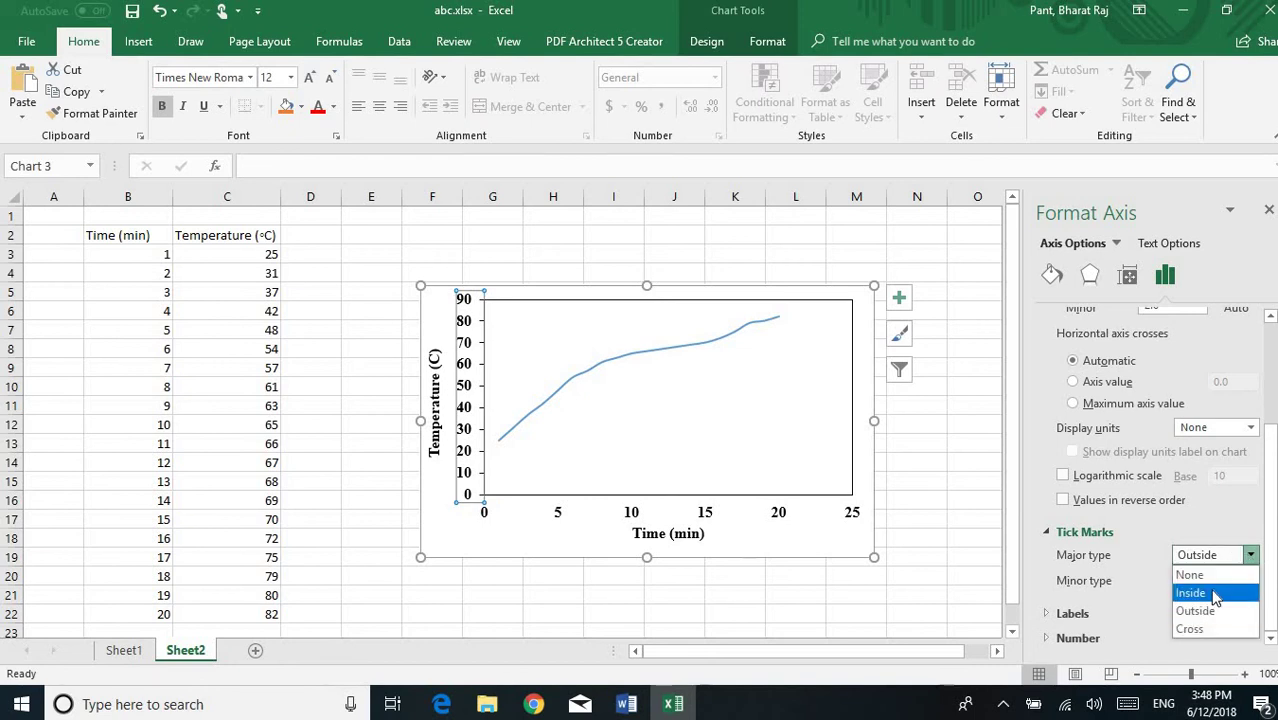
pyautogui.click(1192, 593)
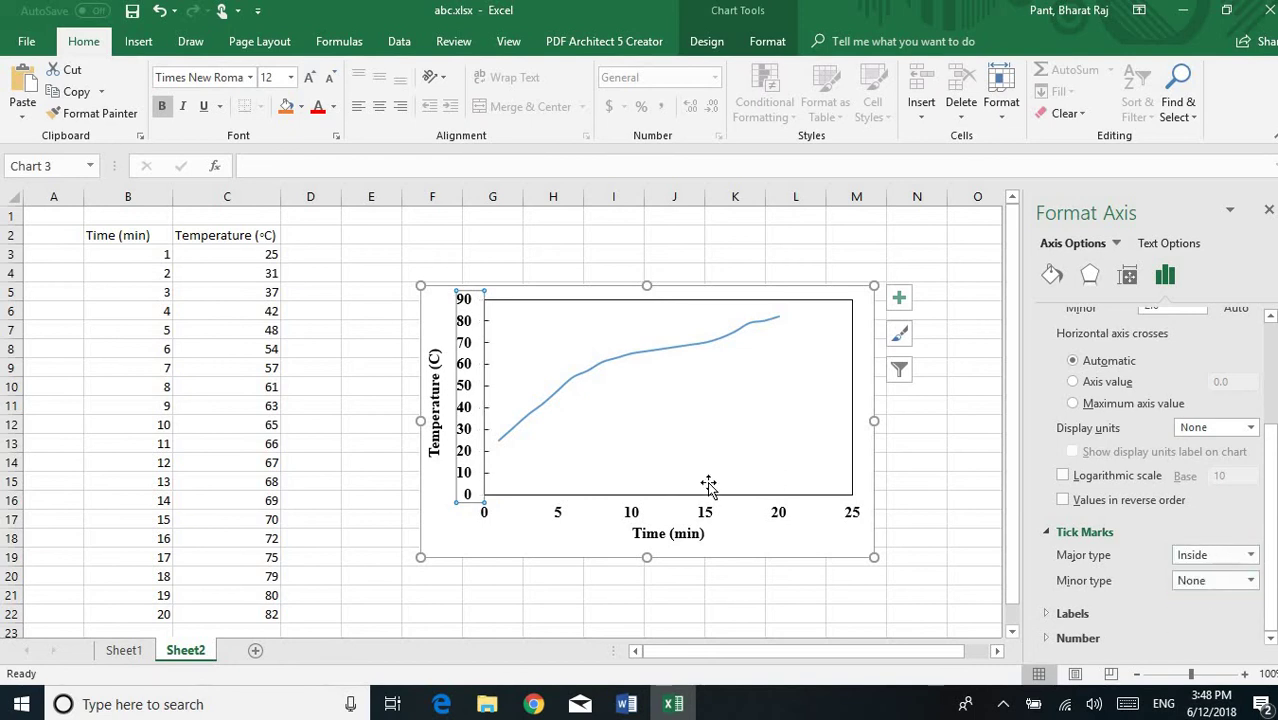
# Set the major tick marks of the horizontal time axis to Inside
pyautogui.click(560, 516)
pyautogui.scroll(-2, 1133, 597)
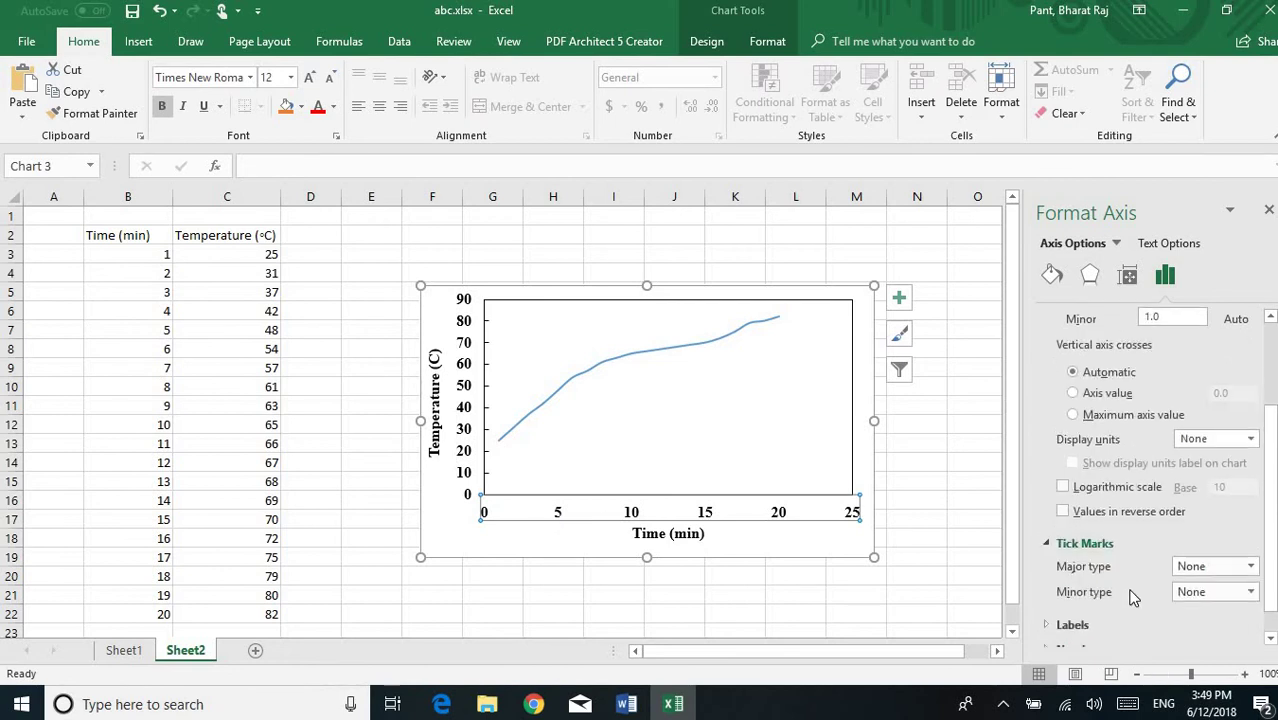
pyautogui.scroll(-1, 1133, 597)
pyautogui.click(1253, 562)
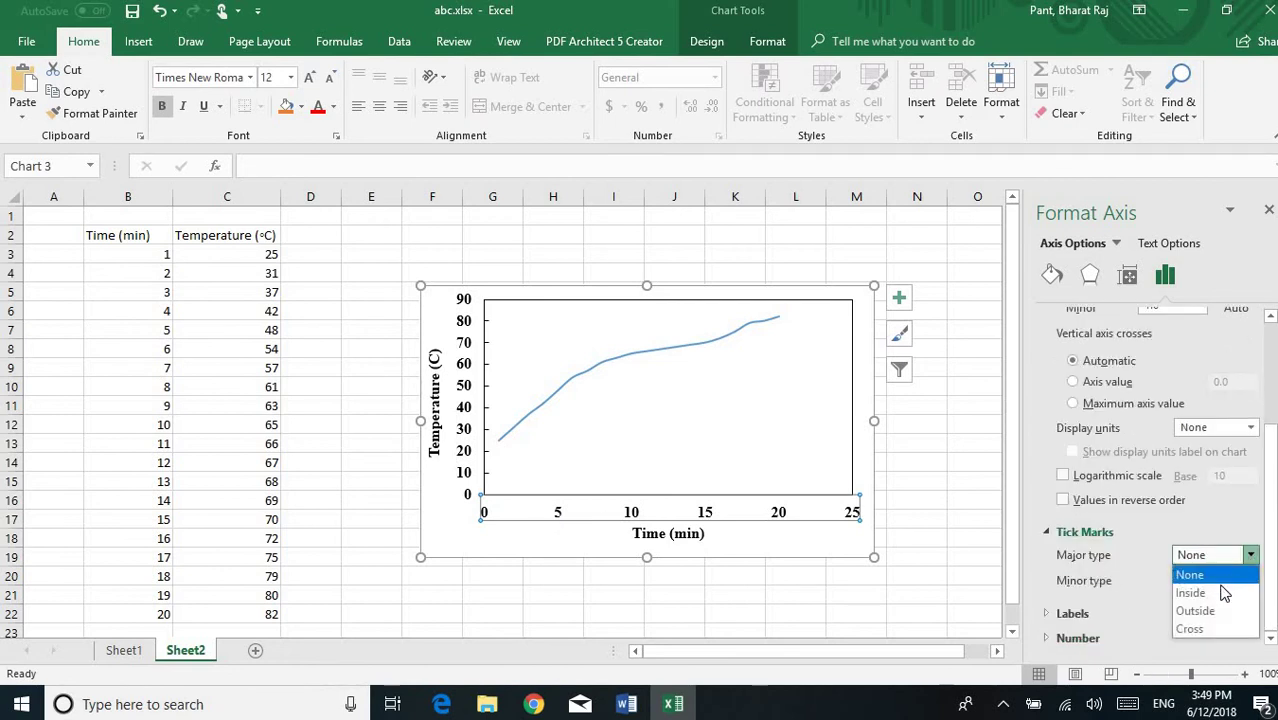
pyautogui.click(1204, 592)
pyautogui.click(966, 538)
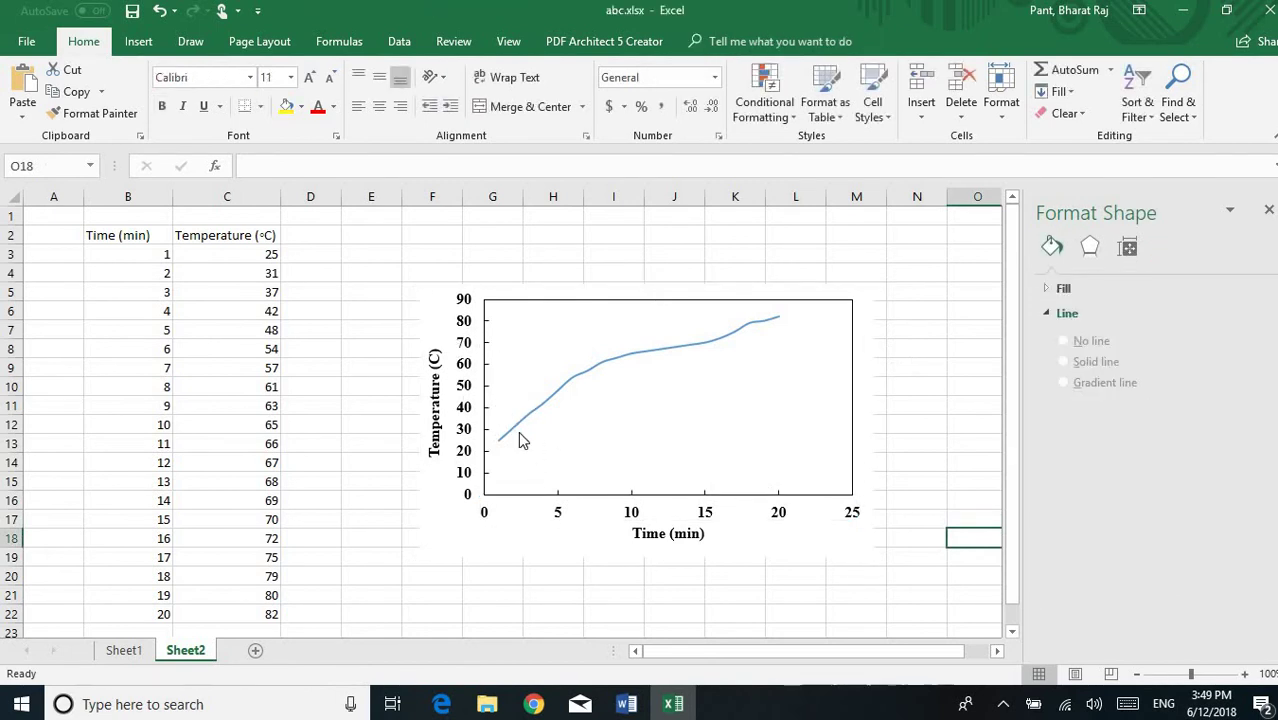
# Add a legend to the chart and move it inside the plot area, below the curve
pyautogui.click(779, 387)
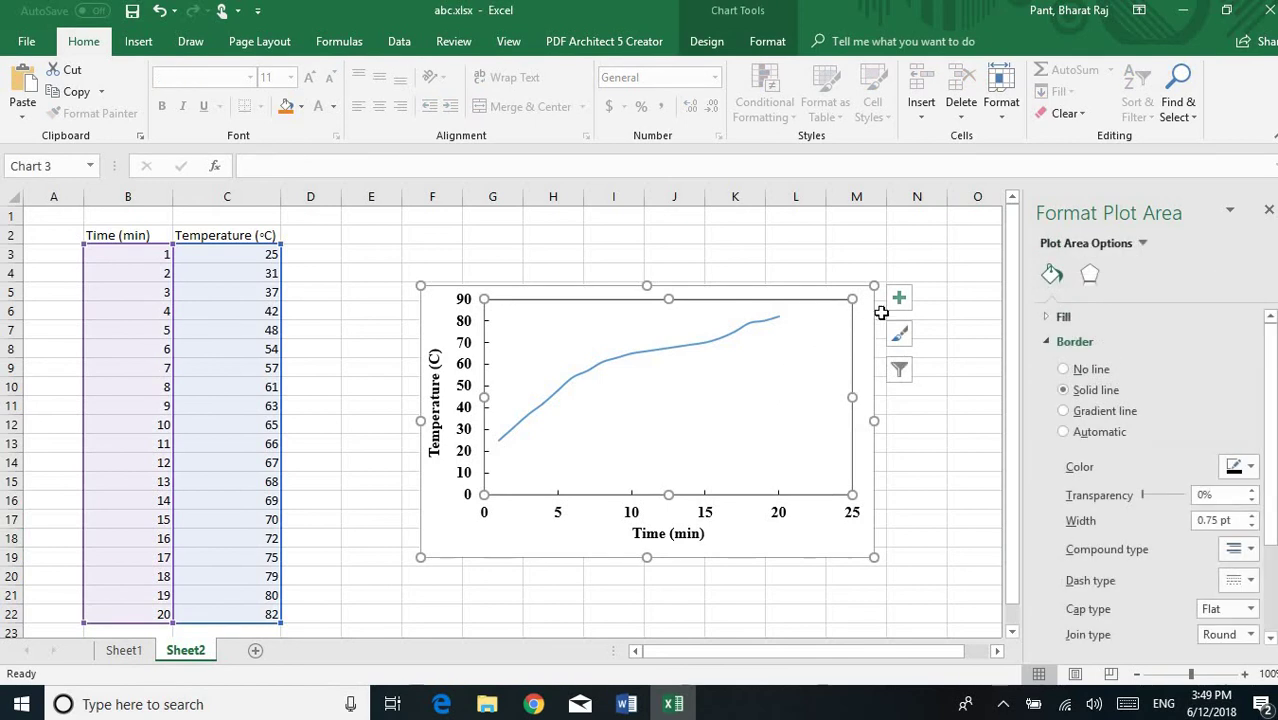
pyautogui.click(899, 298)
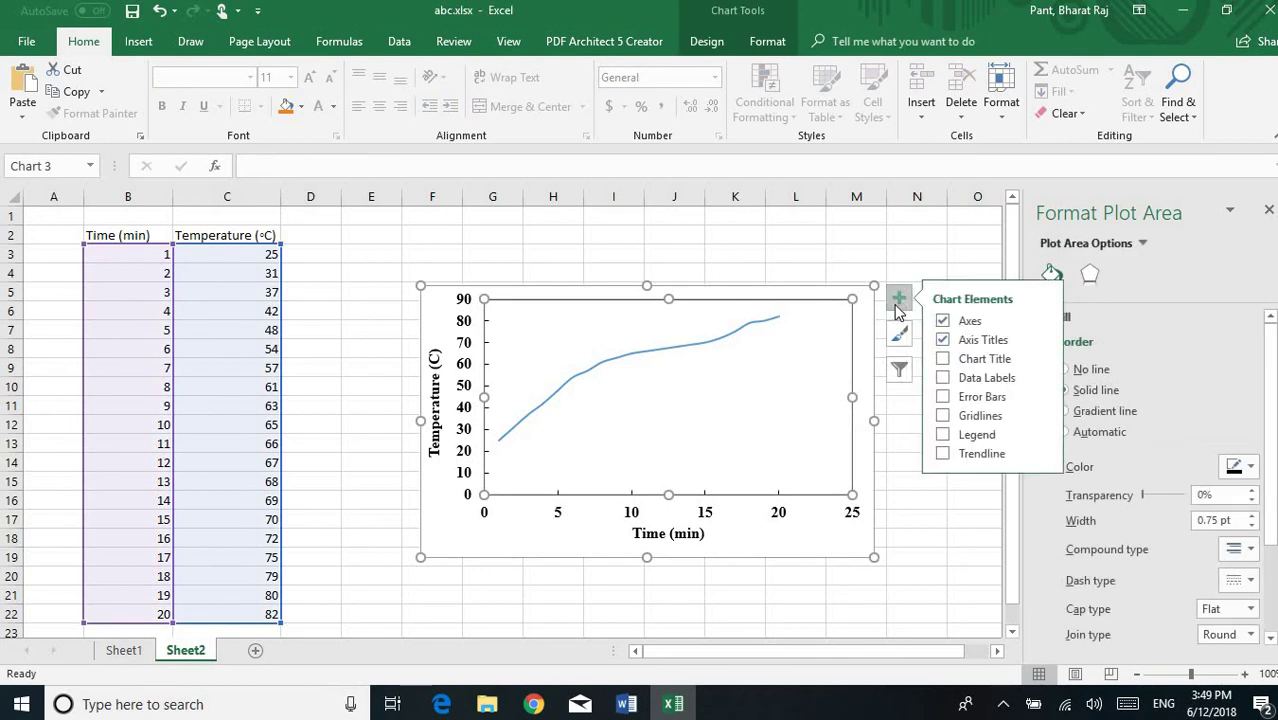
pyautogui.click(945, 436)
pyautogui.click(907, 538)
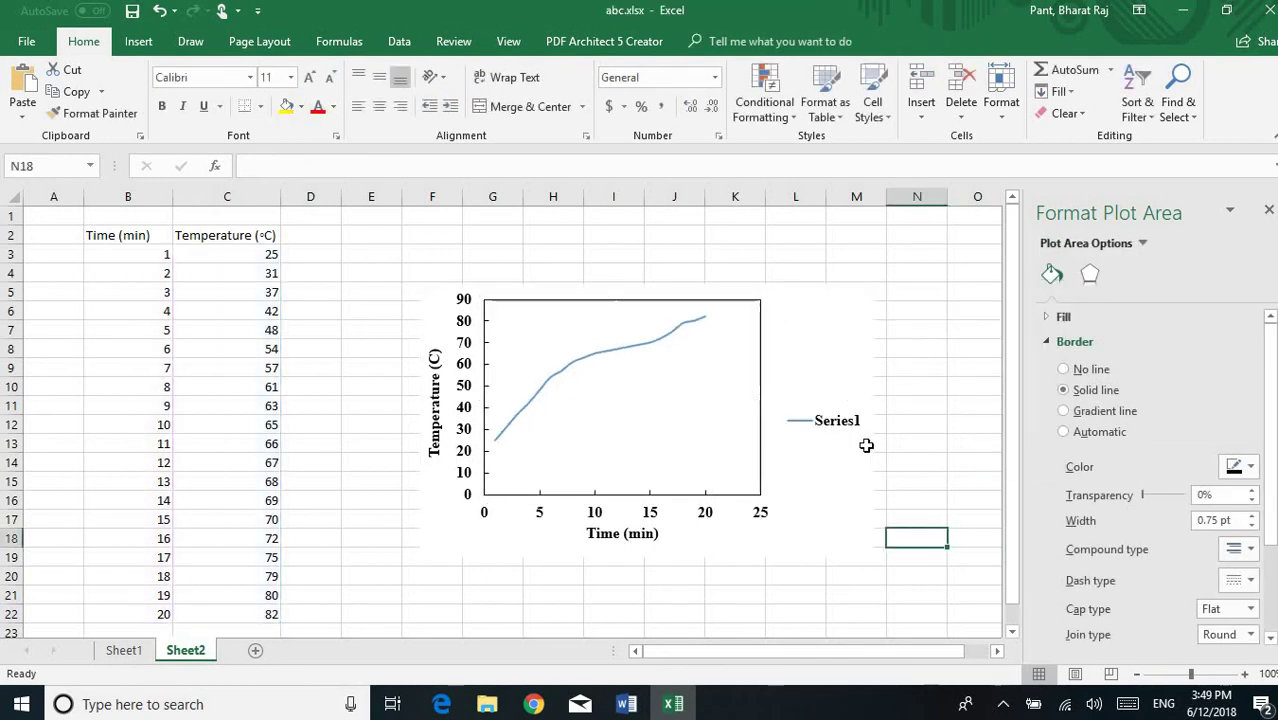
pyautogui.click(788, 393)
pyautogui.click(822, 414)
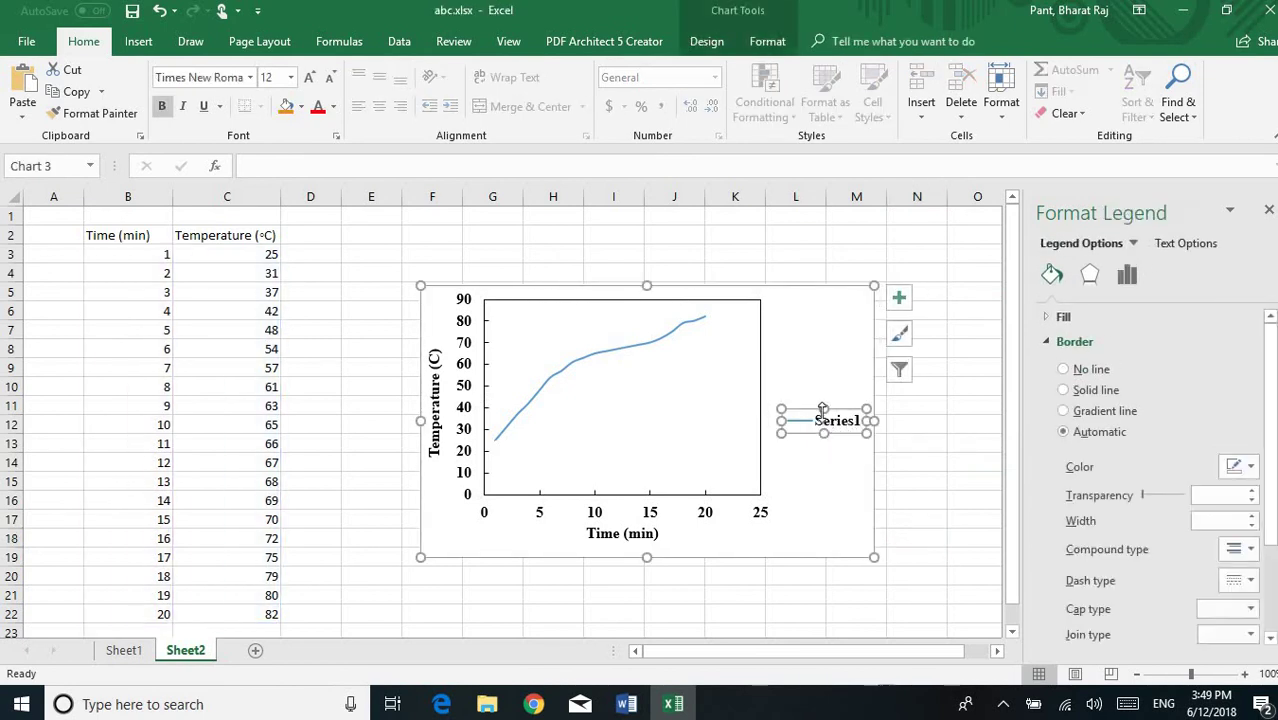
pyautogui.moveTo(812, 409); pyautogui.dragTo(691, 382)
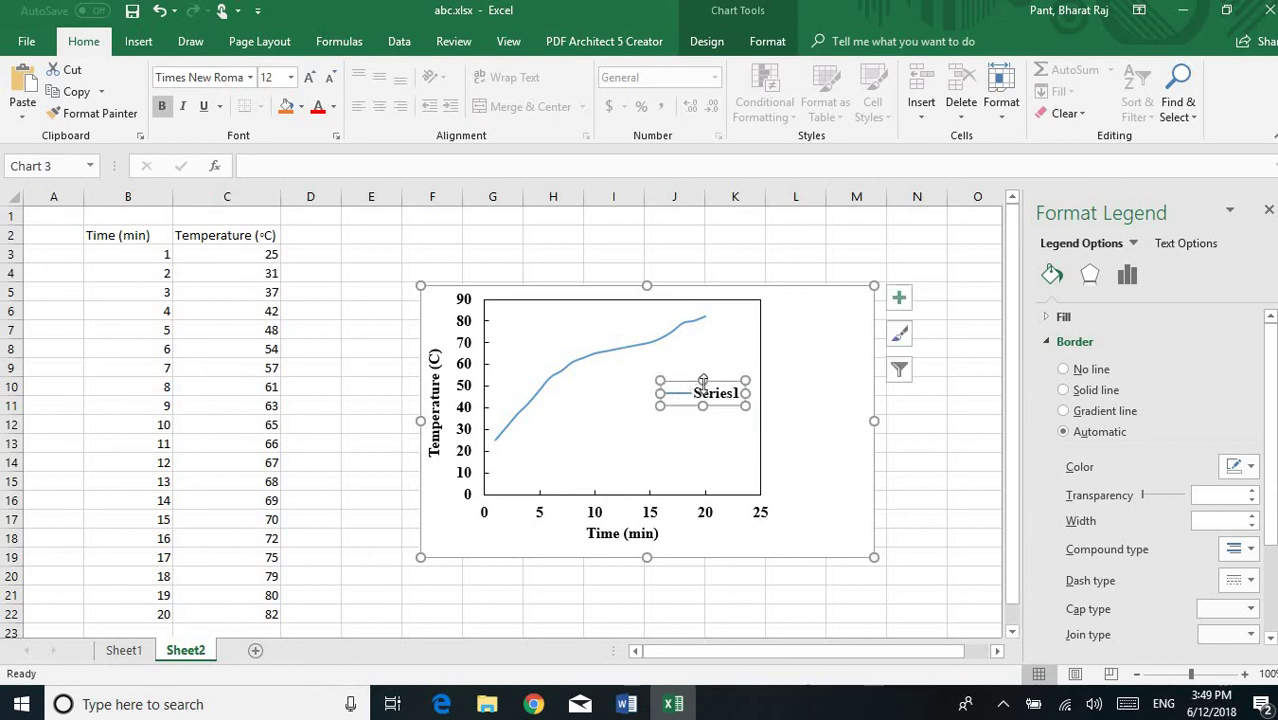
# Widen the plot area to nearly the full chart width and move the legend into its lower-right corner
pyautogui.click(752, 372)
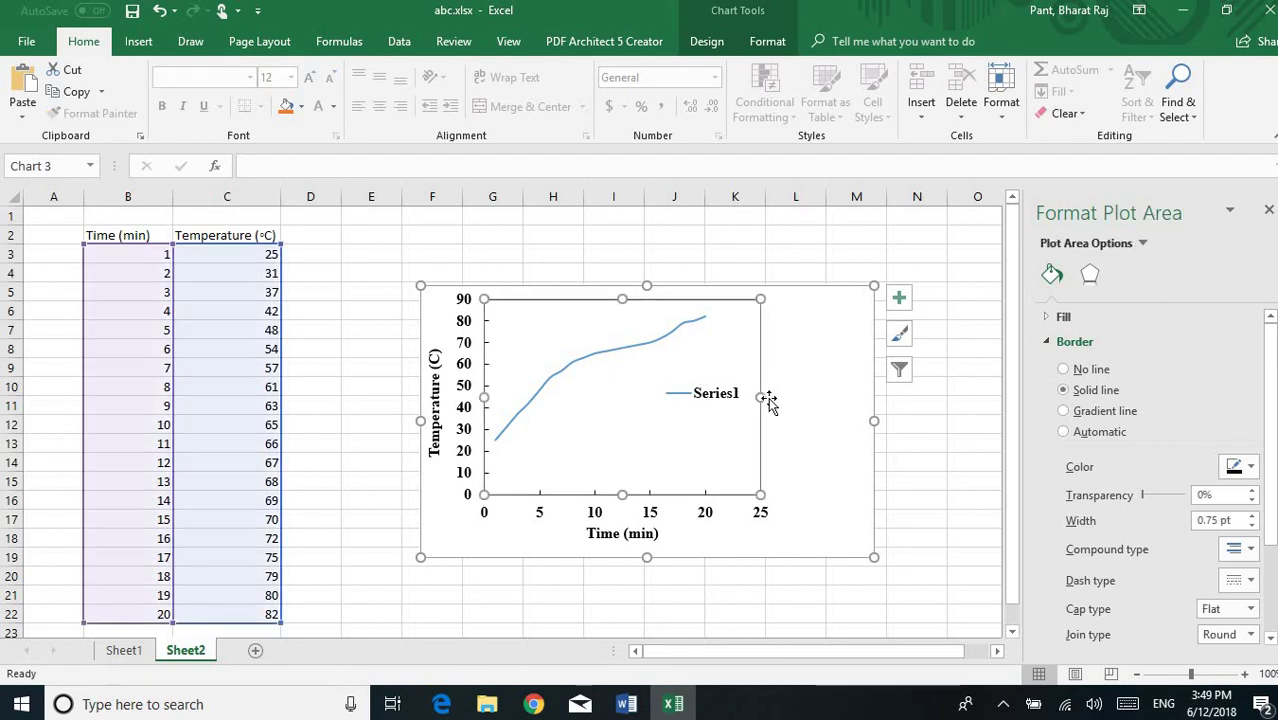
pyautogui.moveTo(761, 397); pyautogui.dragTo(860, 398)
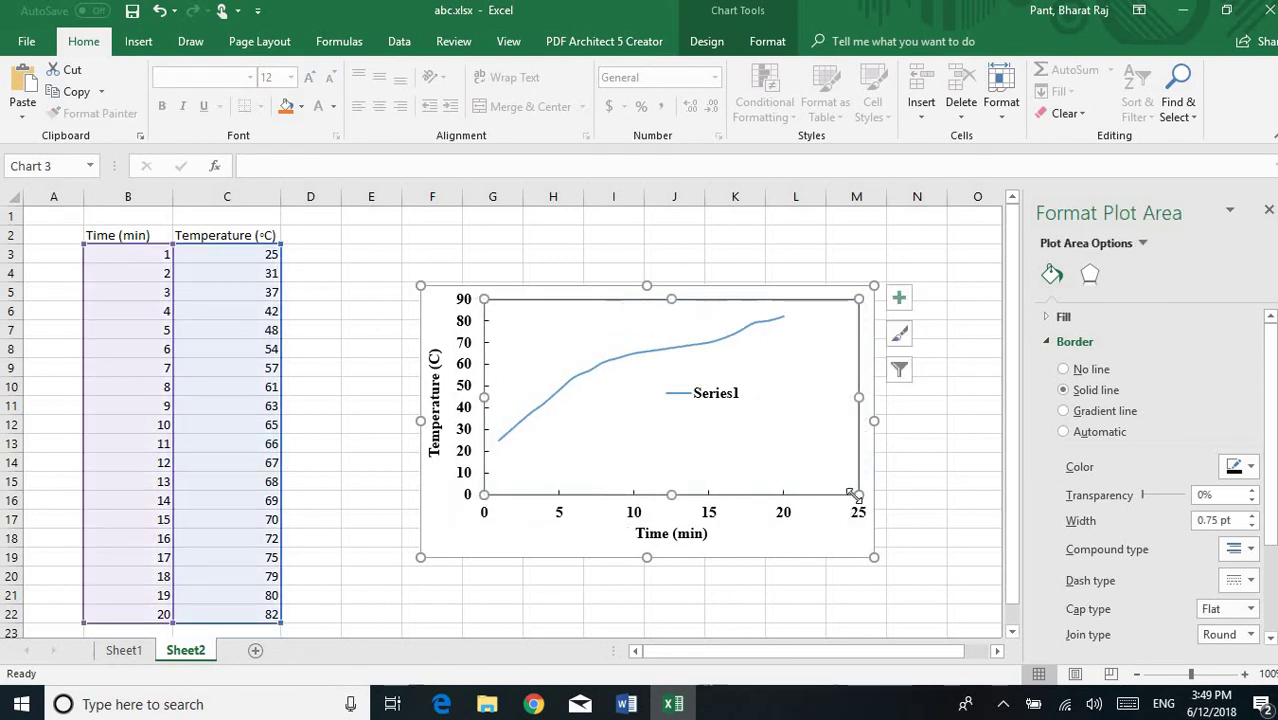
pyautogui.click(726, 398)
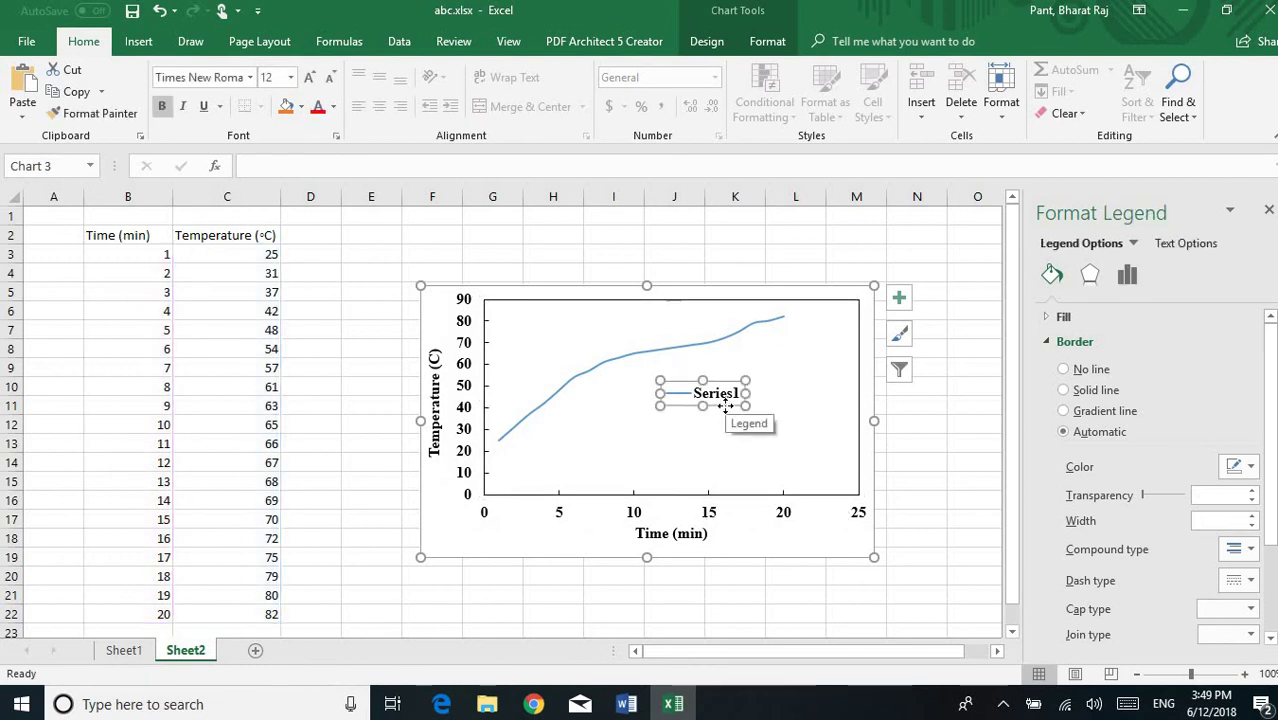
pyautogui.moveTo(726, 406); pyautogui.dragTo(815, 465)
pyautogui.click(990, 462)
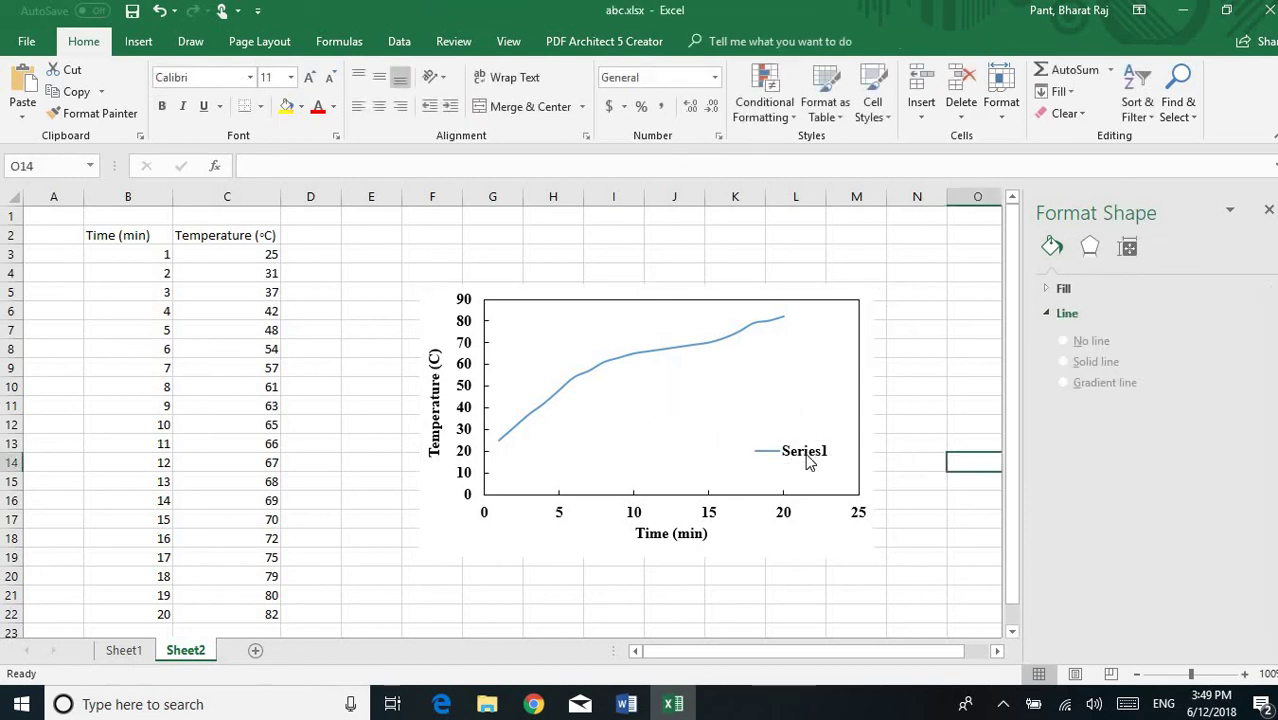
# Rename the chart's data series Series1 as Temp-time in the chart's data source
pyautogui.click(810, 460)
pyautogui.click(893, 431)
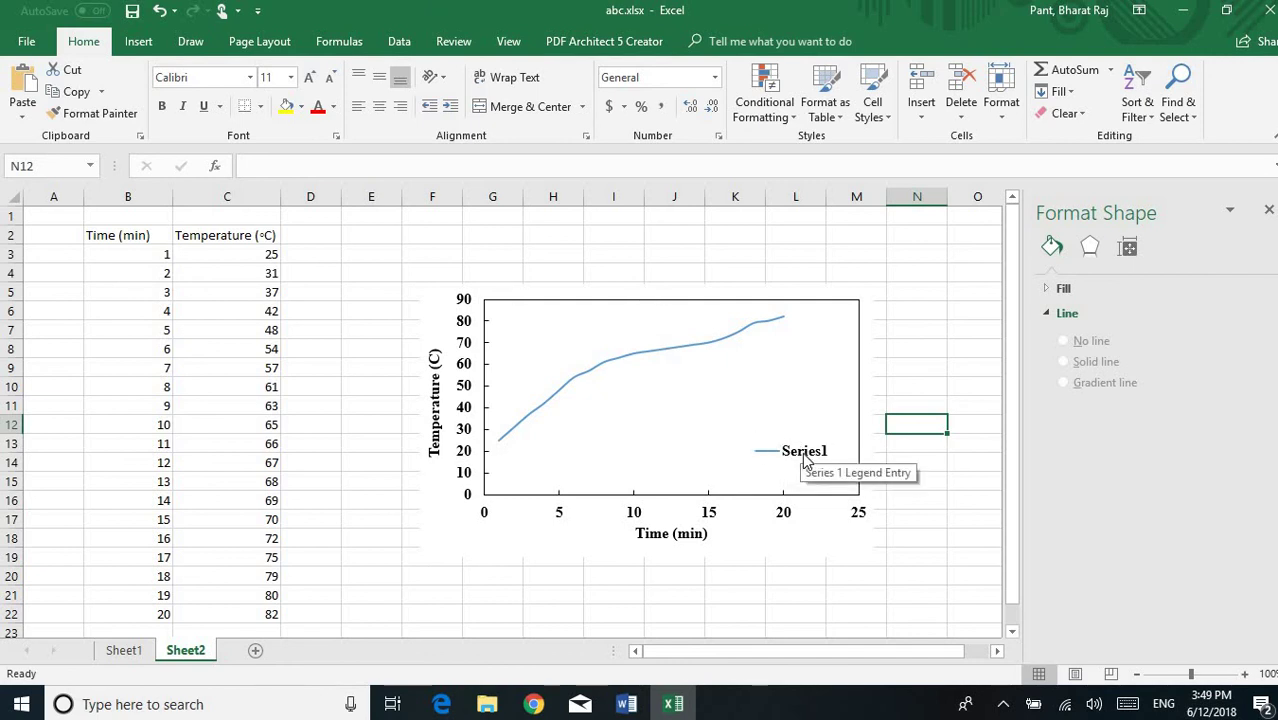
pyautogui.click(819, 371)
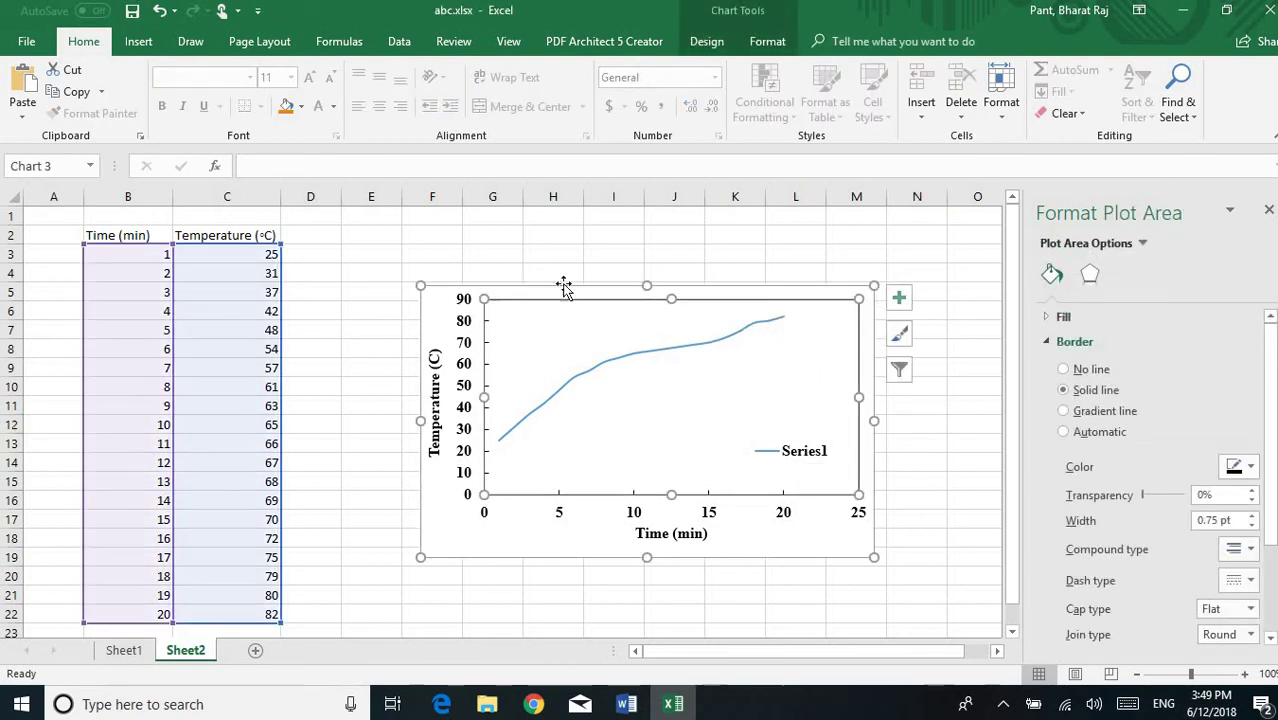
pyautogui.click(717, 46)
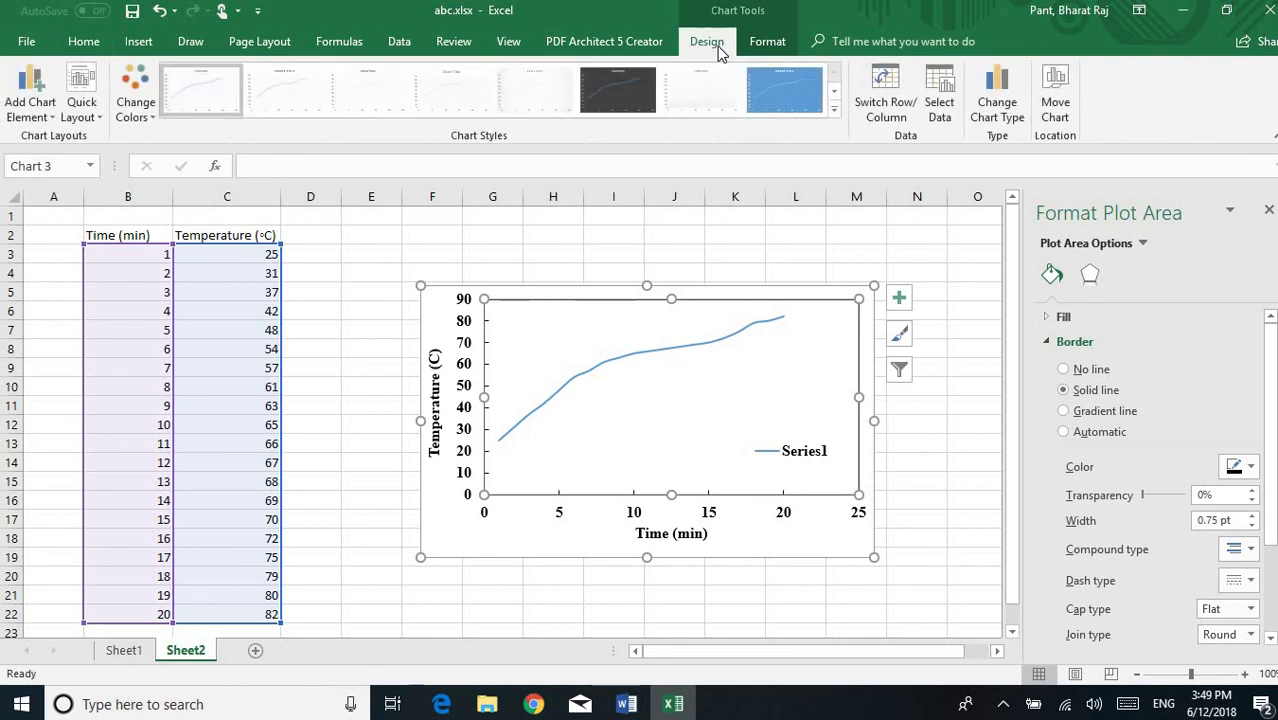
pyautogui.click(940, 100)
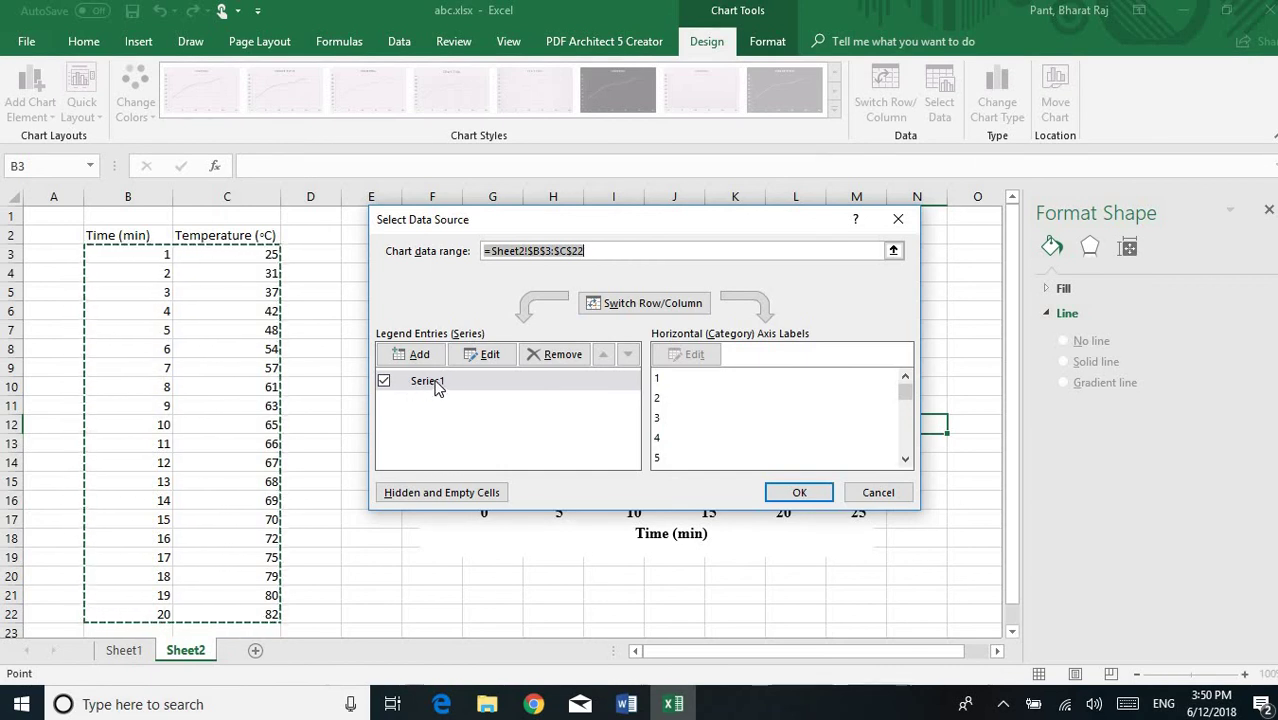
pyautogui.click(436, 386)
pyautogui.click(488, 355)
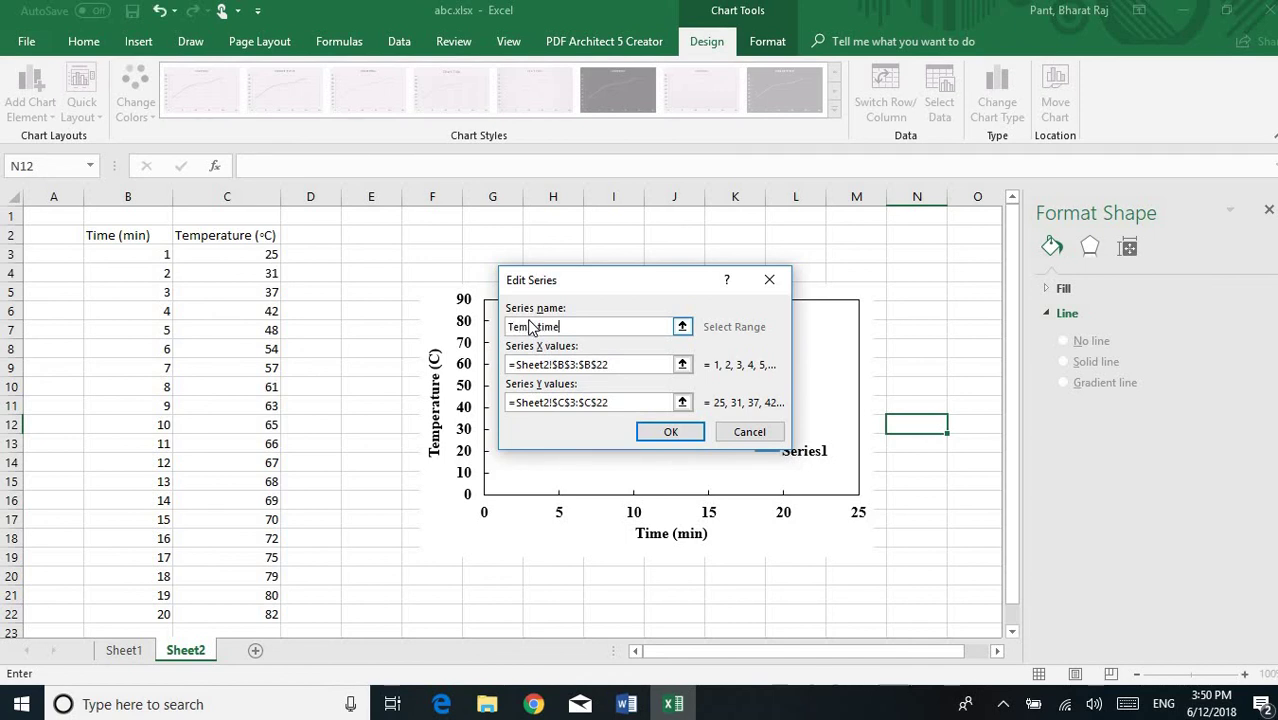
pyautogui.click(658, 432)
pyautogui.click(801, 493)
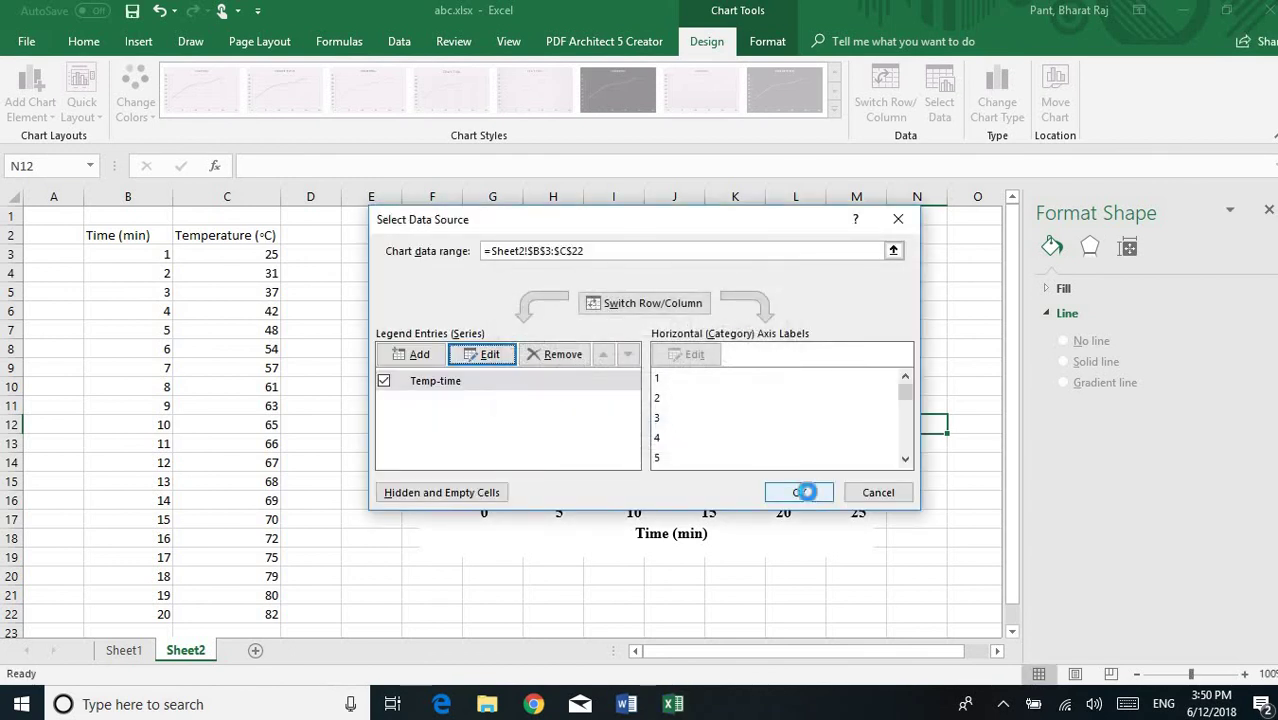
# Reposition the Temp-time legend inside the lower-right corner of the plot area, clear of the plot border
pyautogui.click(812, 462)
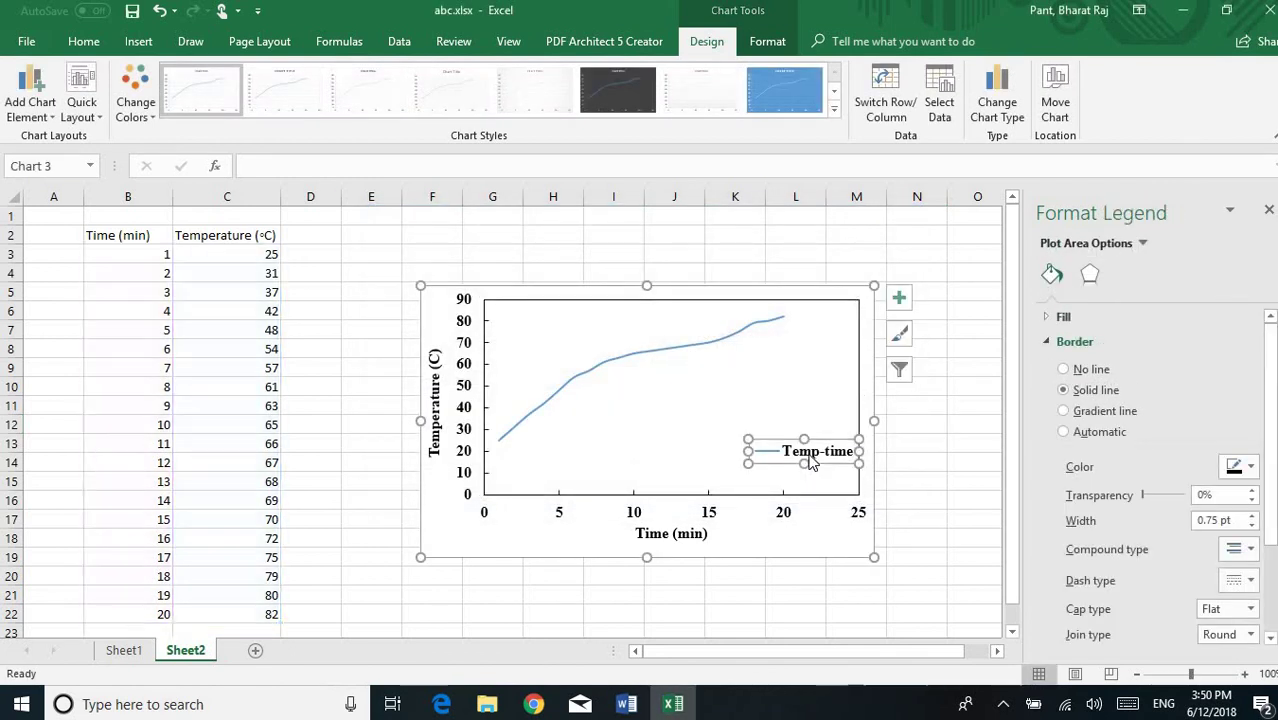
pyautogui.moveTo(790, 440); pyautogui.dragTo(752, 428)
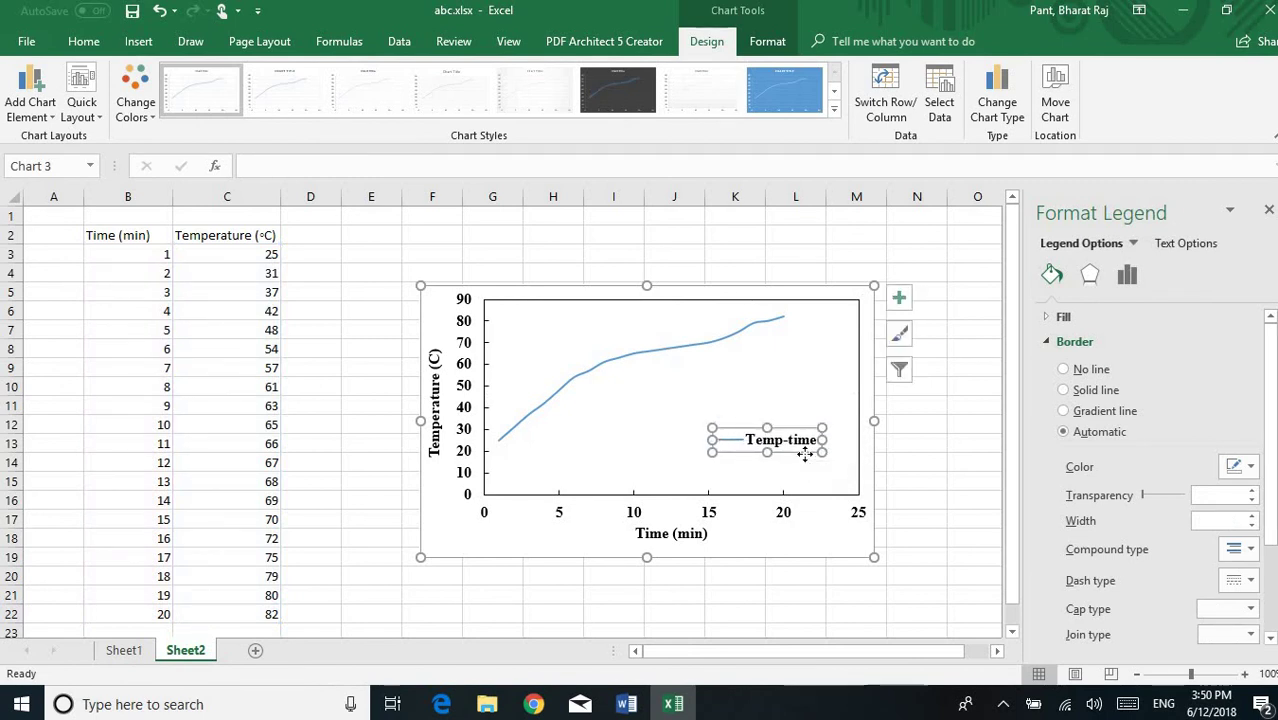
pyautogui.moveTo(804, 454); pyautogui.dragTo(834, 481)
pyautogui.click(919, 469)
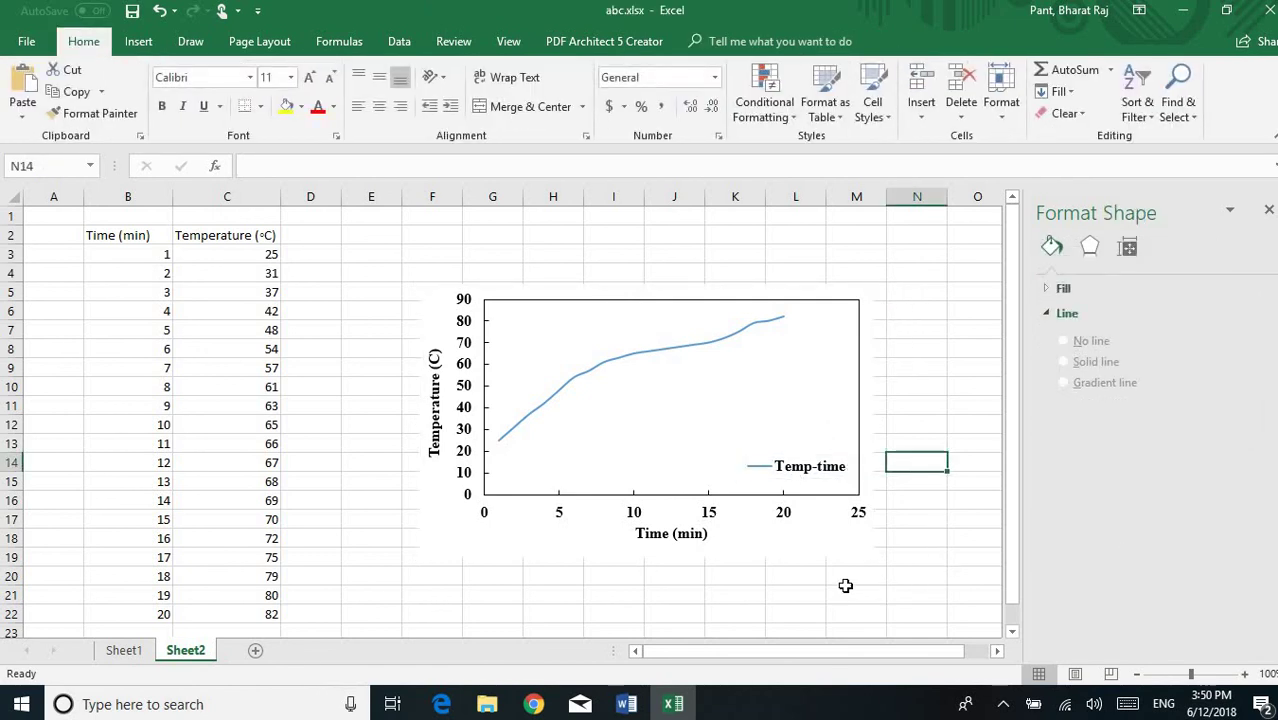
# Enlarge the chart to reach column N and row 22, and extend the plot area's left edge toward the Temperature axis title
pyautogui.click(836, 430)
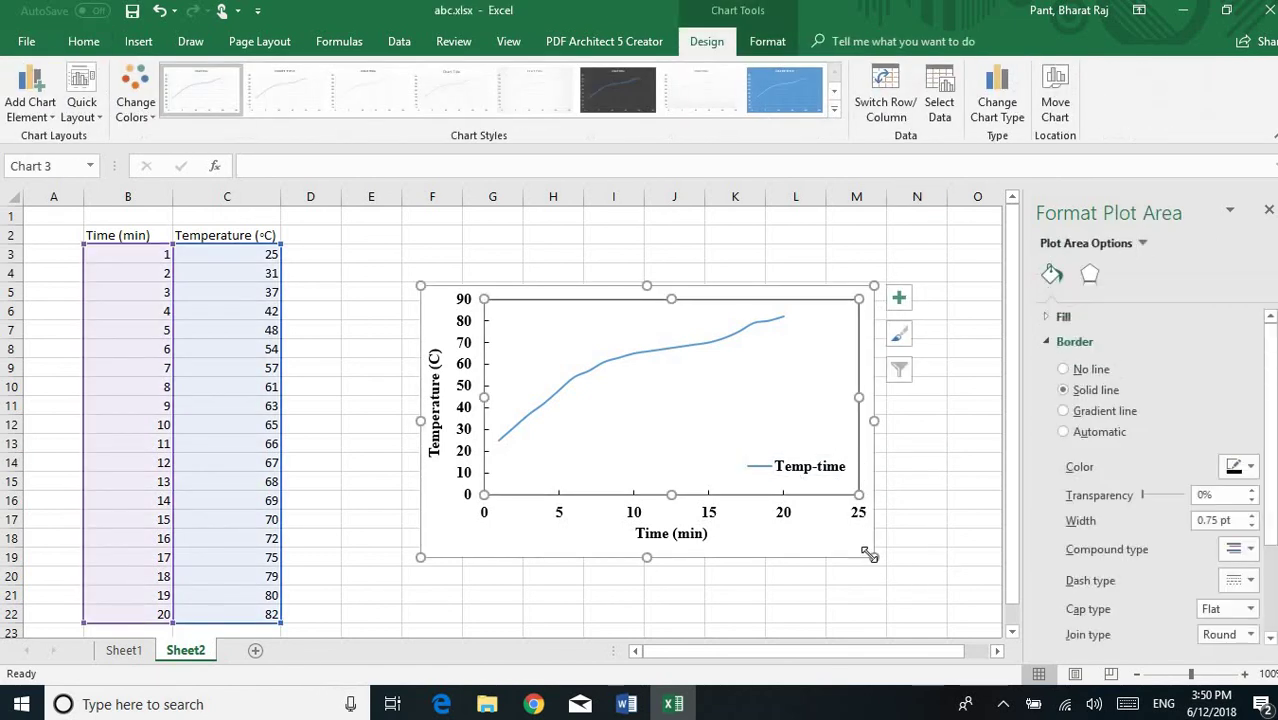
pyautogui.moveTo(868, 555); pyautogui.dragTo(941, 599)
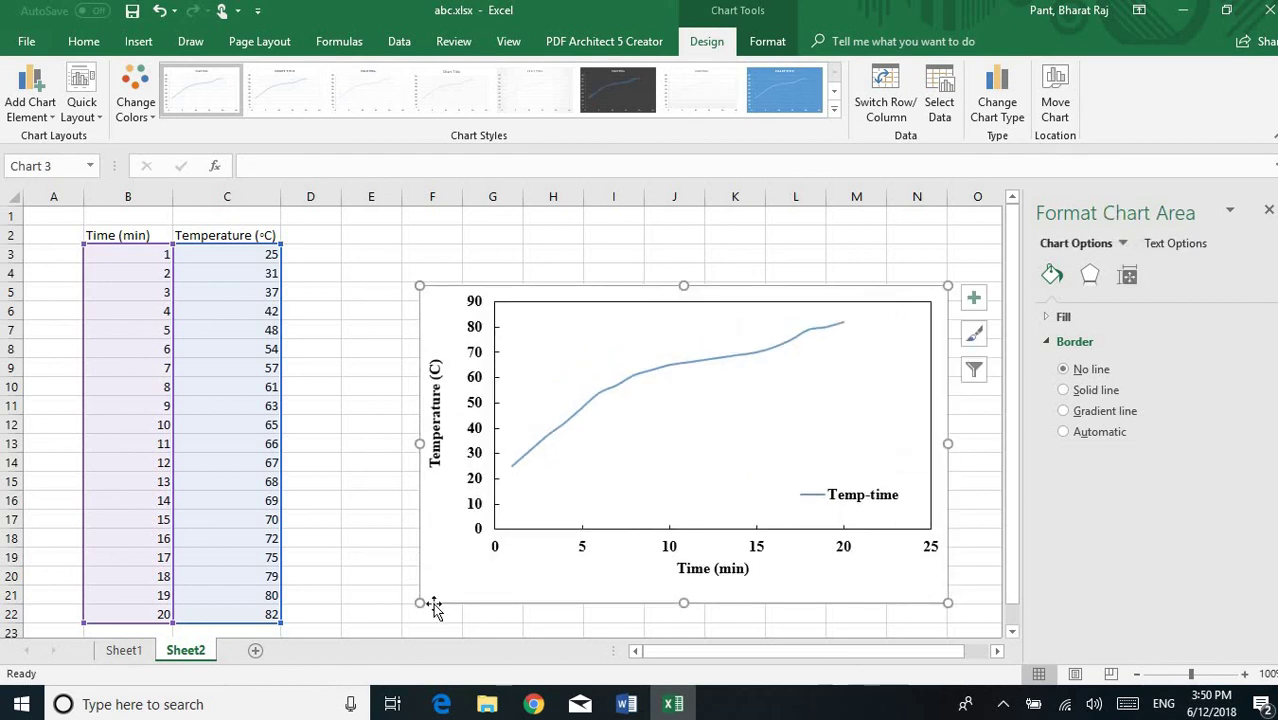
pyautogui.moveTo(433, 607); pyautogui.dragTo(394, 617)
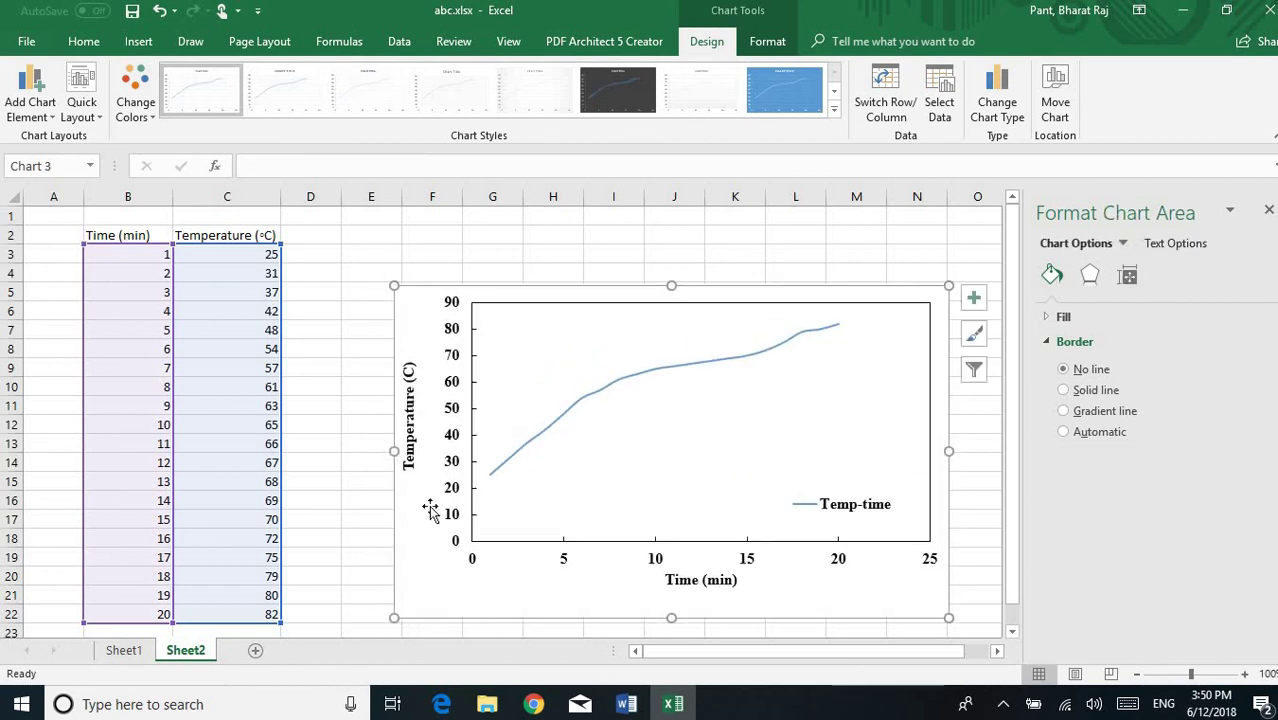
pyautogui.click(496, 366)
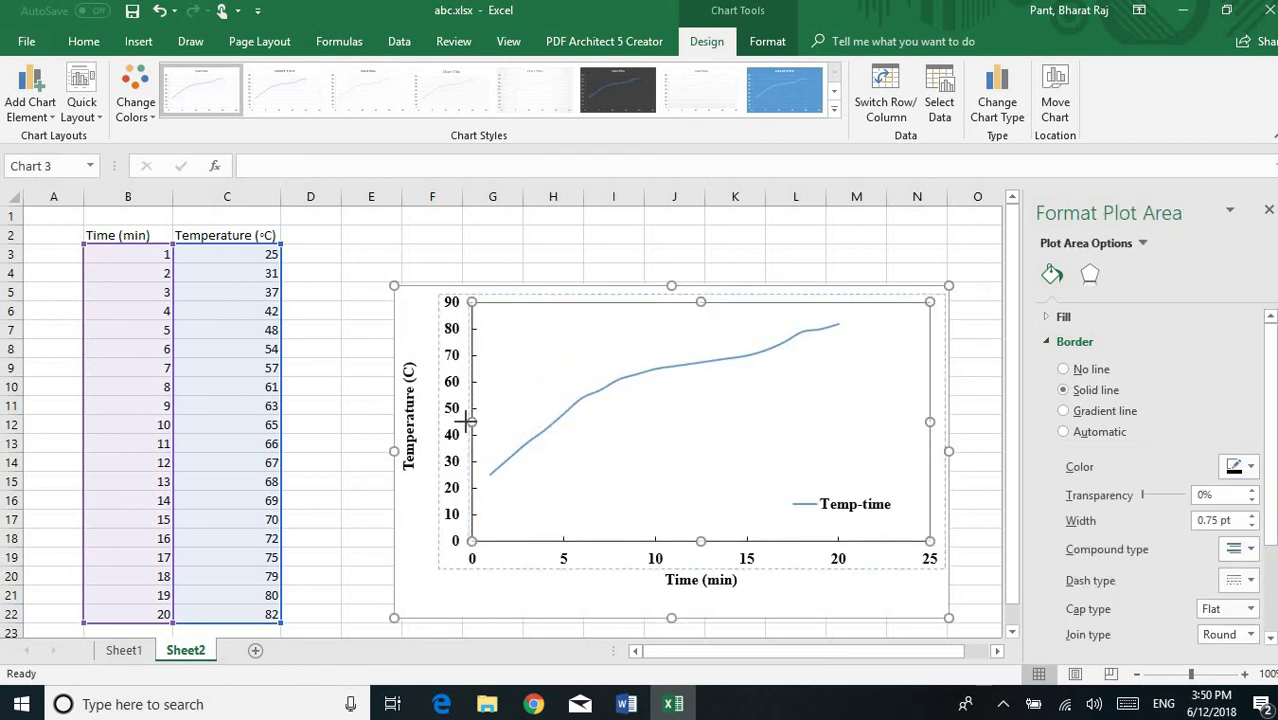
pyautogui.moveTo(467, 422); pyautogui.dragTo(452, 428)
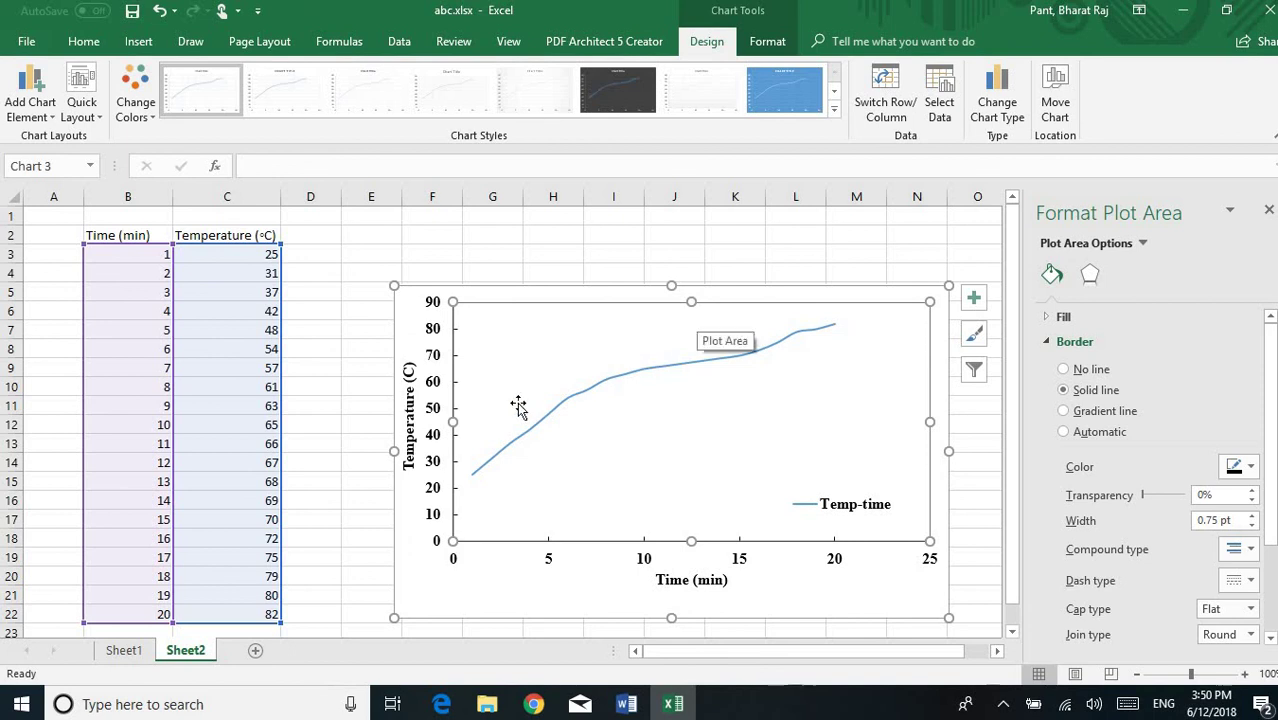
# Move the Time (min) axis title down near the chart's lower edge, extend the plot area down toward it, and close the formatting pane
pyautogui.click(682, 572)
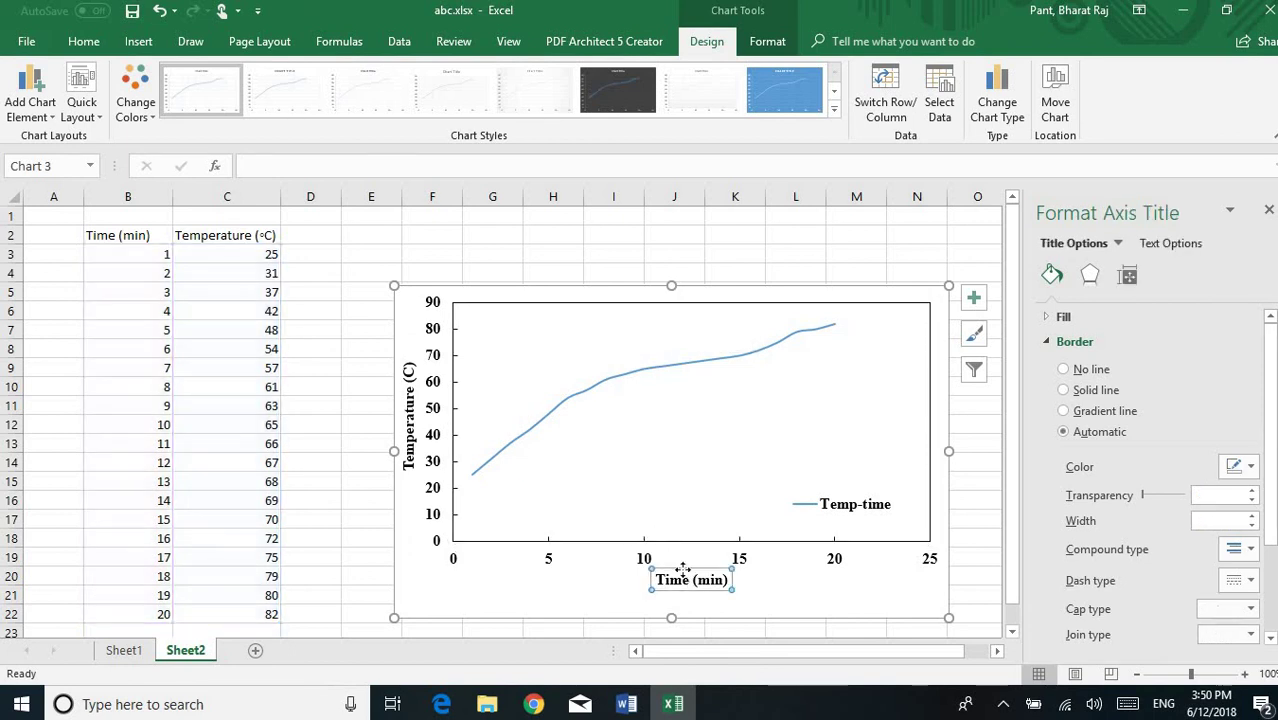
pyautogui.moveTo(682, 578); pyautogui.dragTo(684, 599)
pyautogui.click(693, 528)
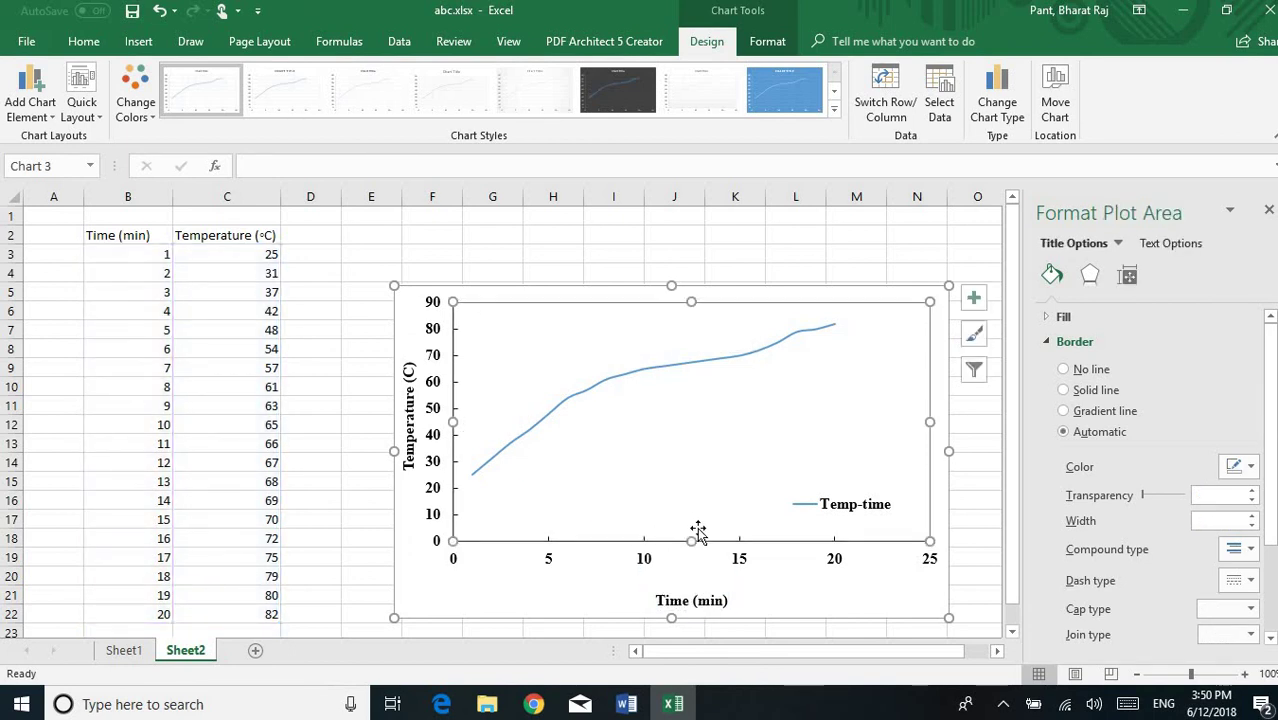
pyautogui.moveTo(691, 541); pyautogui.dragTo(691, 566)
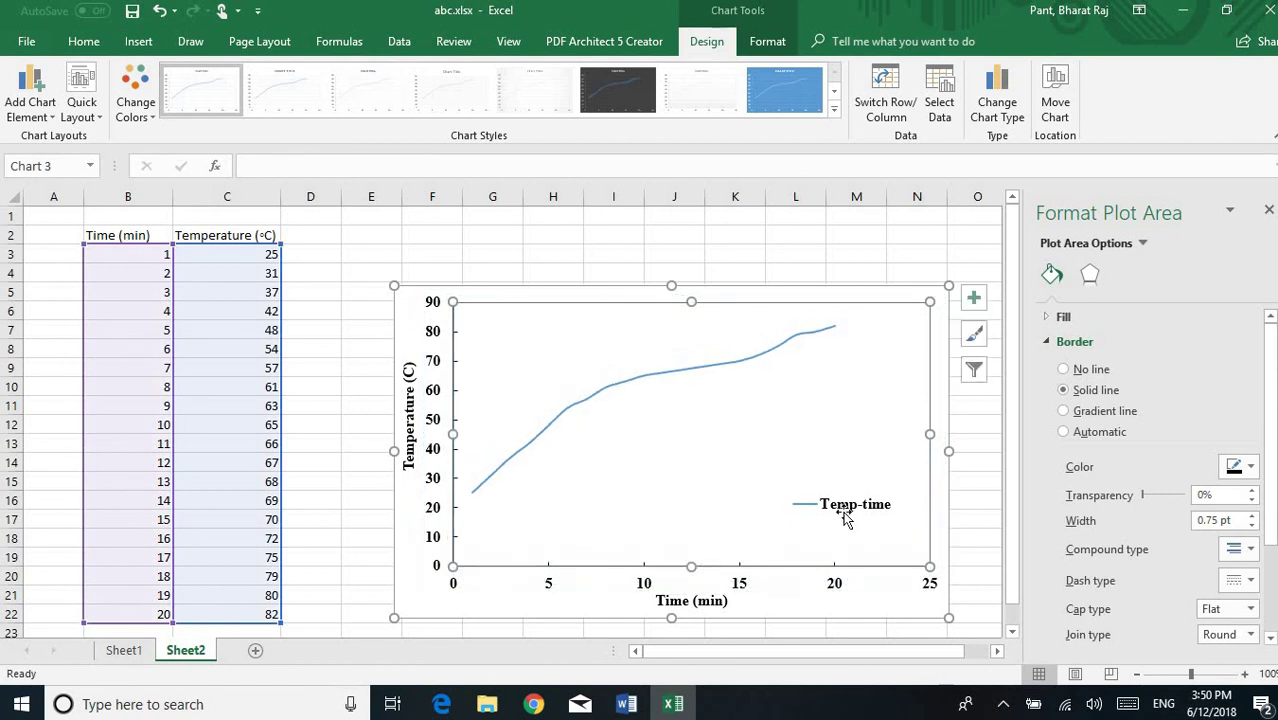
pyautogui.click(433, 235)
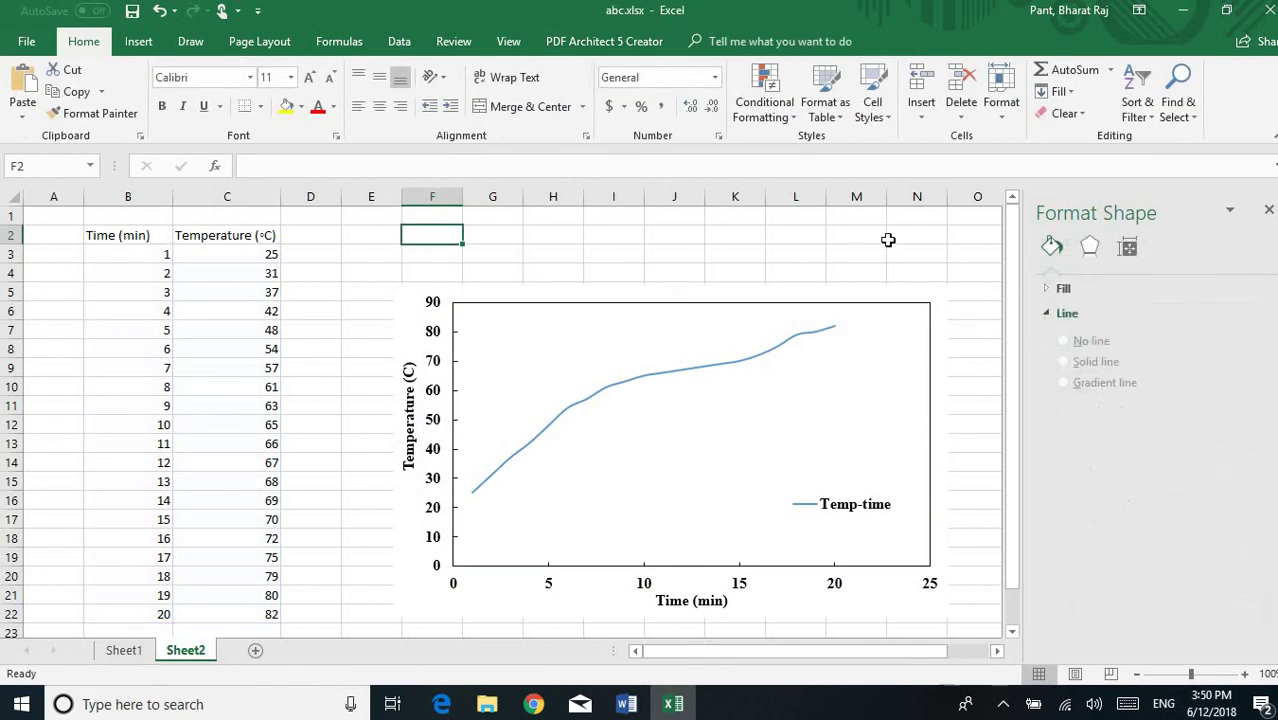
pyautogui.click(1268, 213)
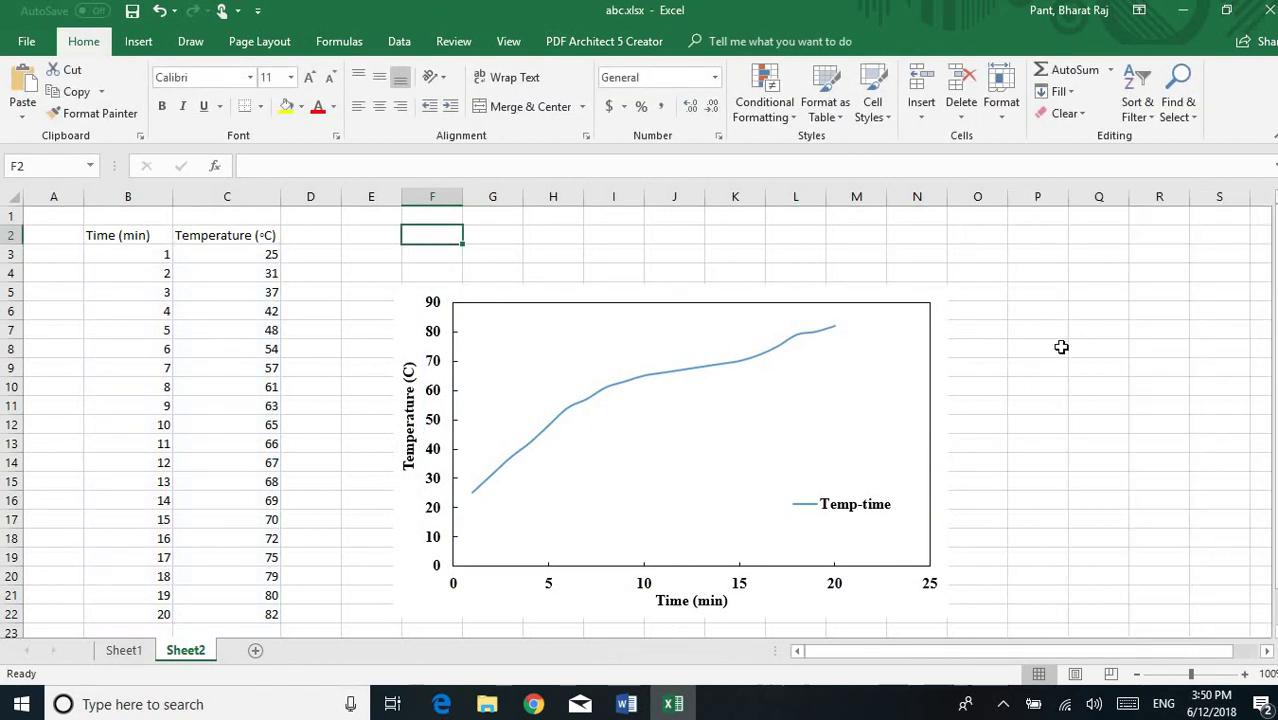